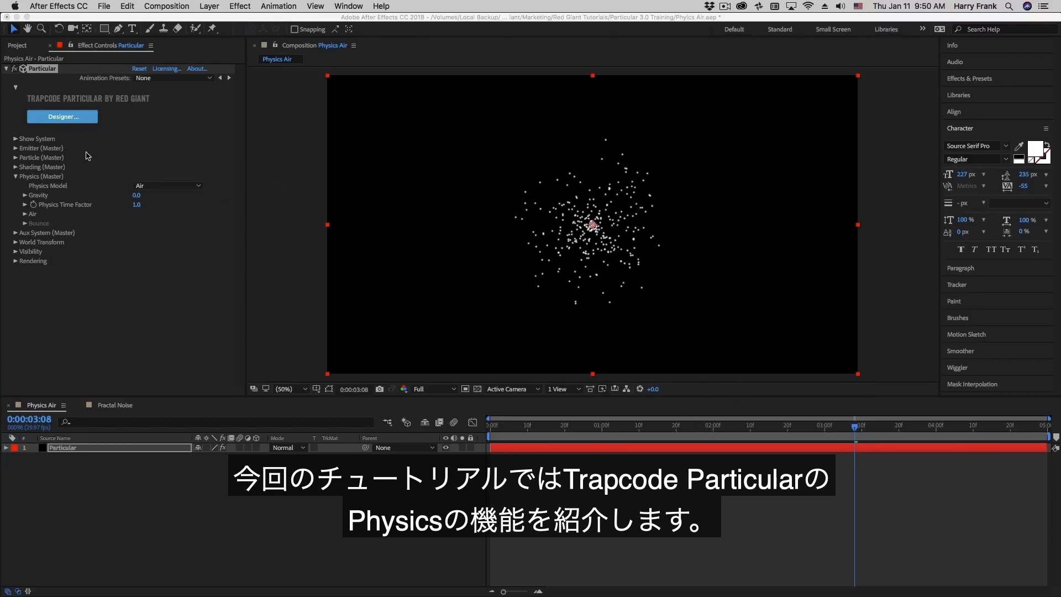
- Try the Bounce physics model in Particular, then settle back on Air
left_click(53, 185)
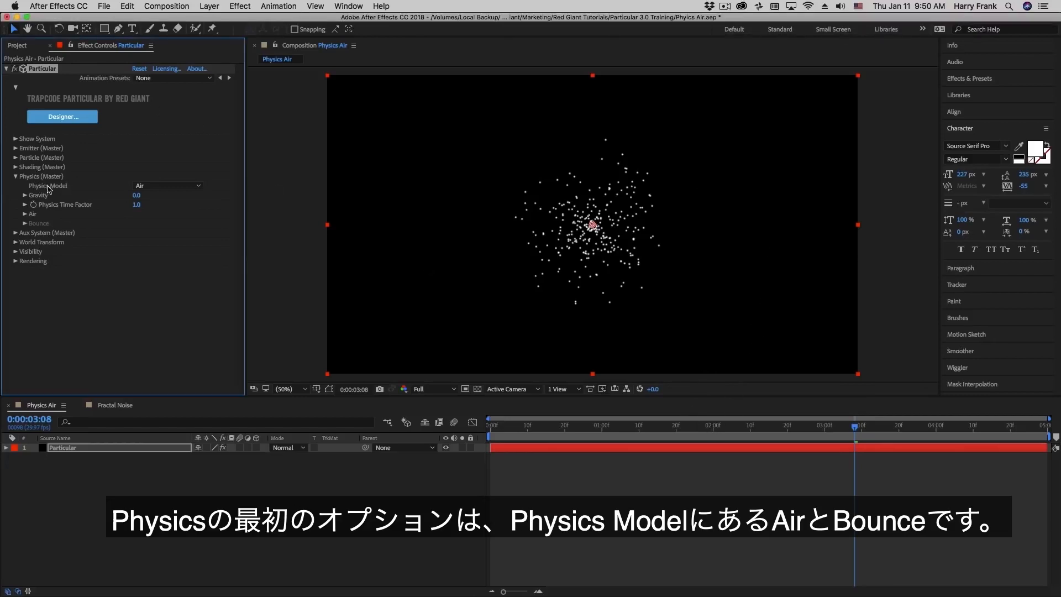
left_click(158, 187)
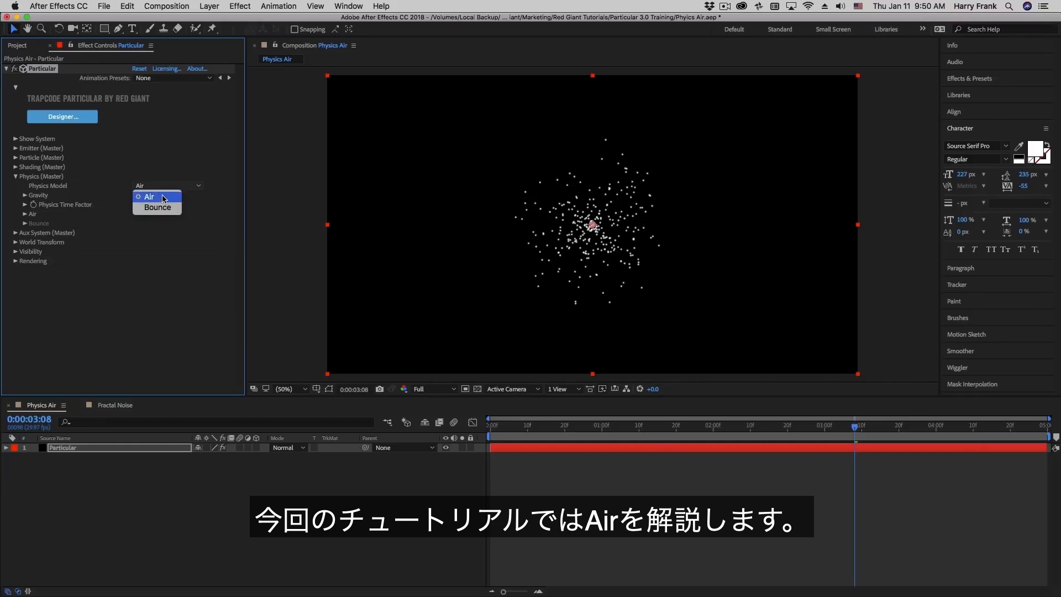
left_click(176, 198)
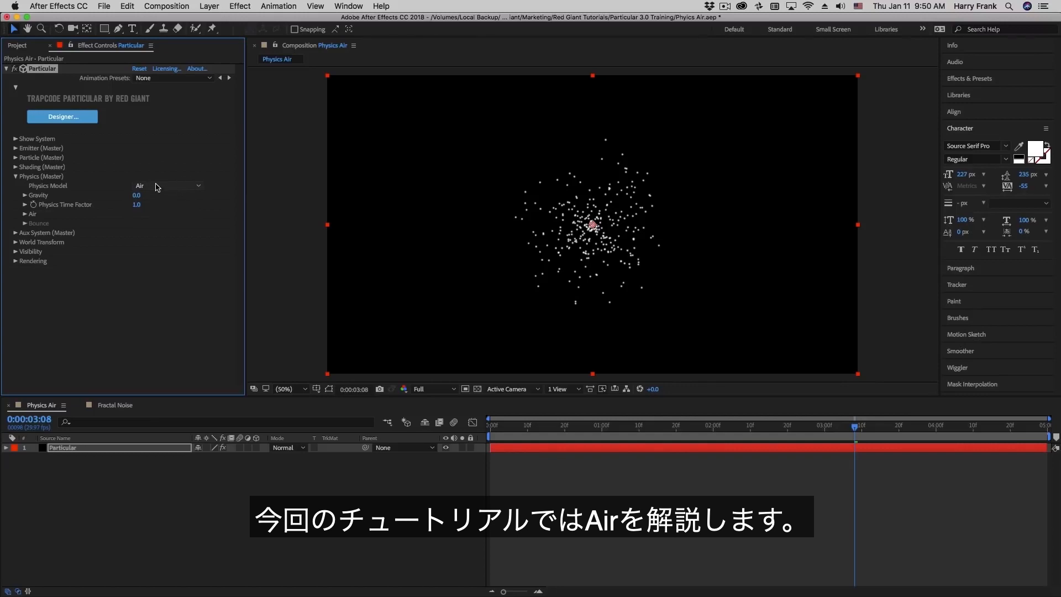
left_click(156, 187)
left_click(157, 213)
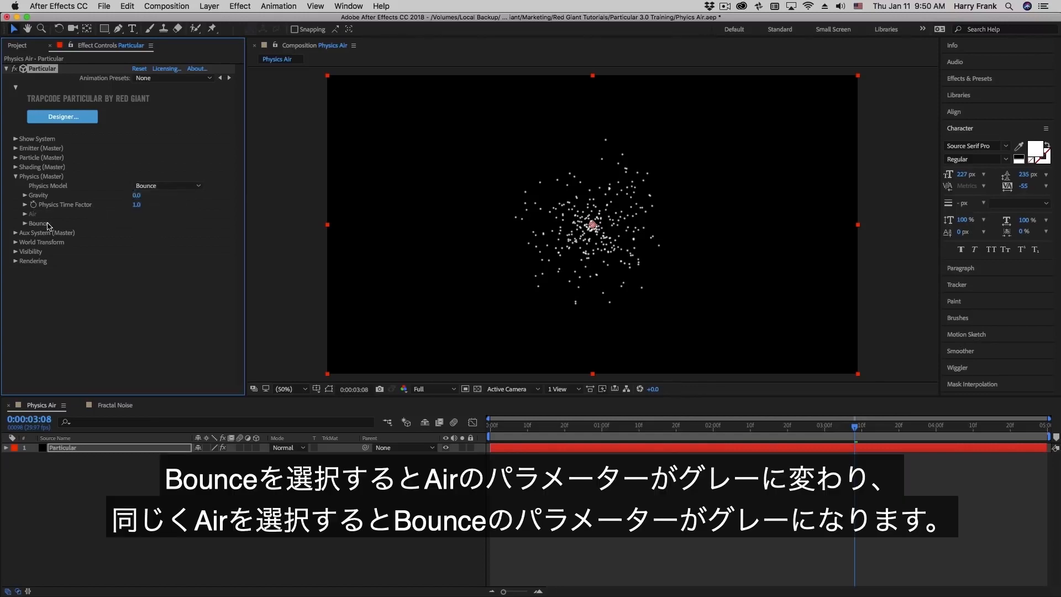
left_click(150, 187)
left_click(154, 198)
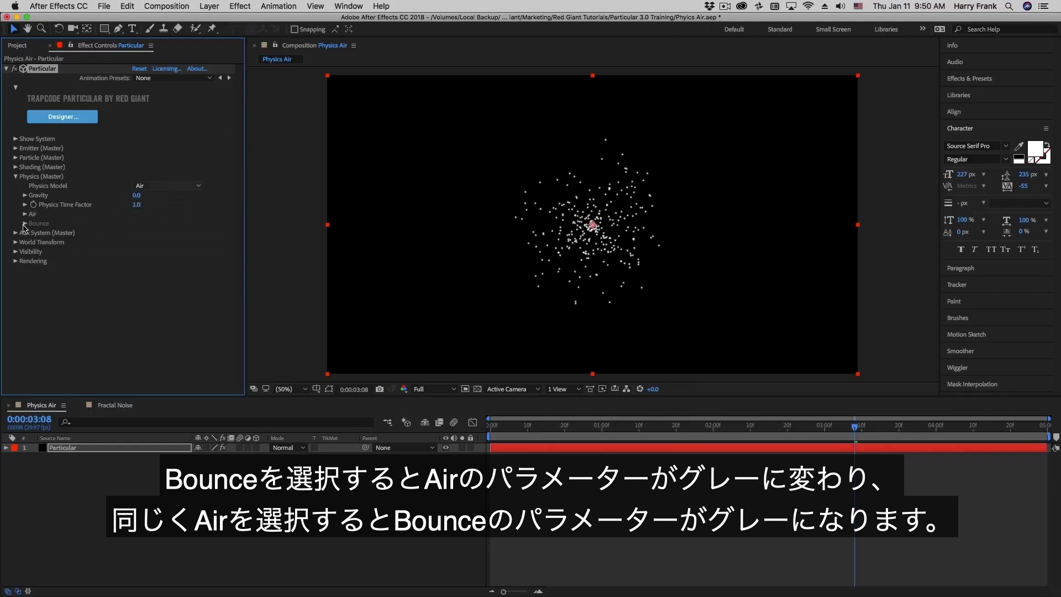
left_click(157, 186)
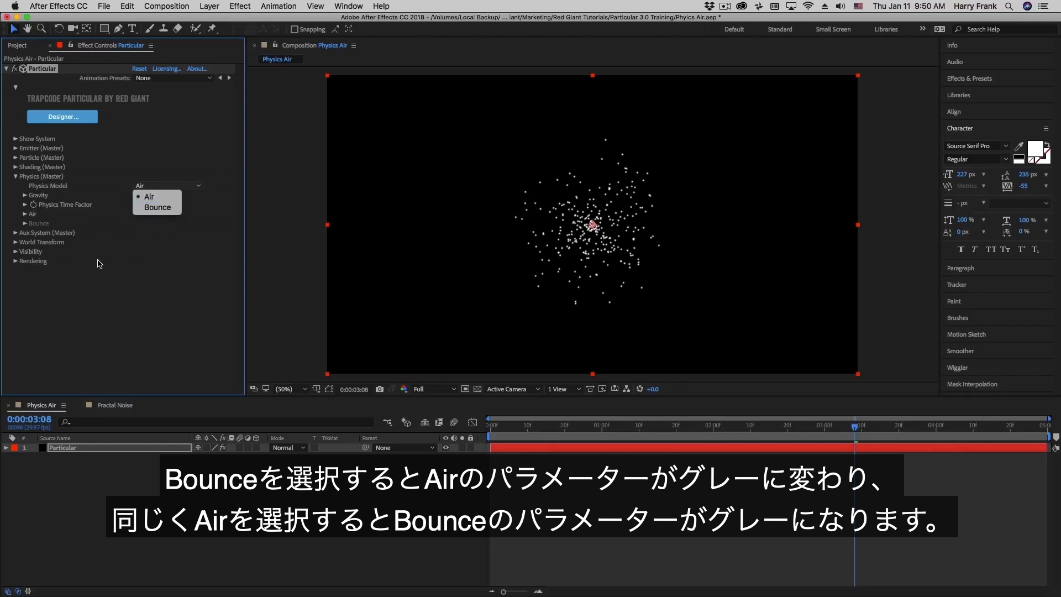
left_click(142, 197)
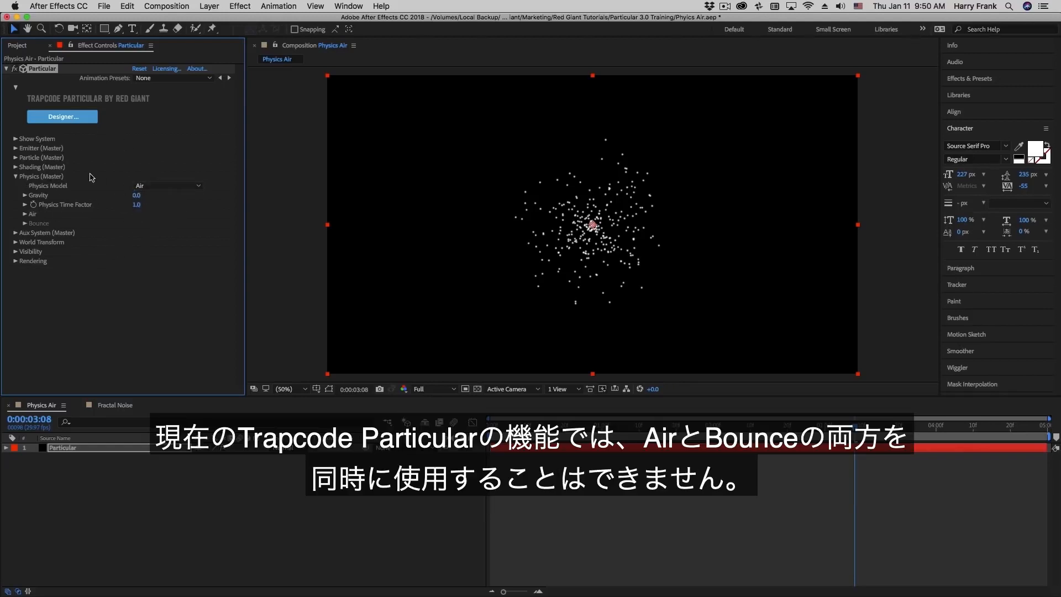
left_click(152, 186)
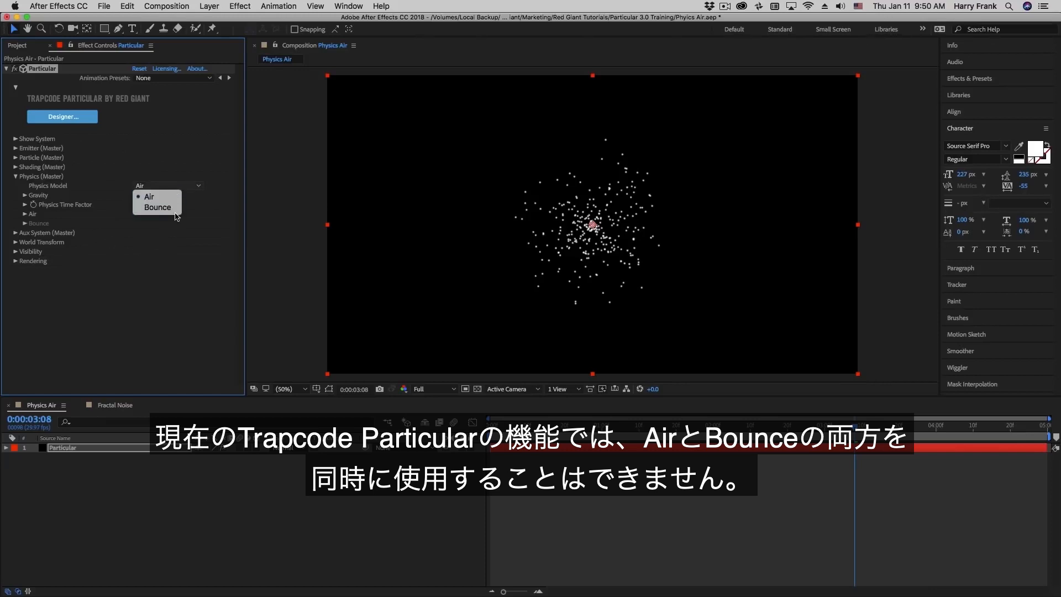
left_click(414, 294)
- Scrub the burst from an early frame to 0:00:04:29, then back to 0:00:01:29
left_click(573, 430)
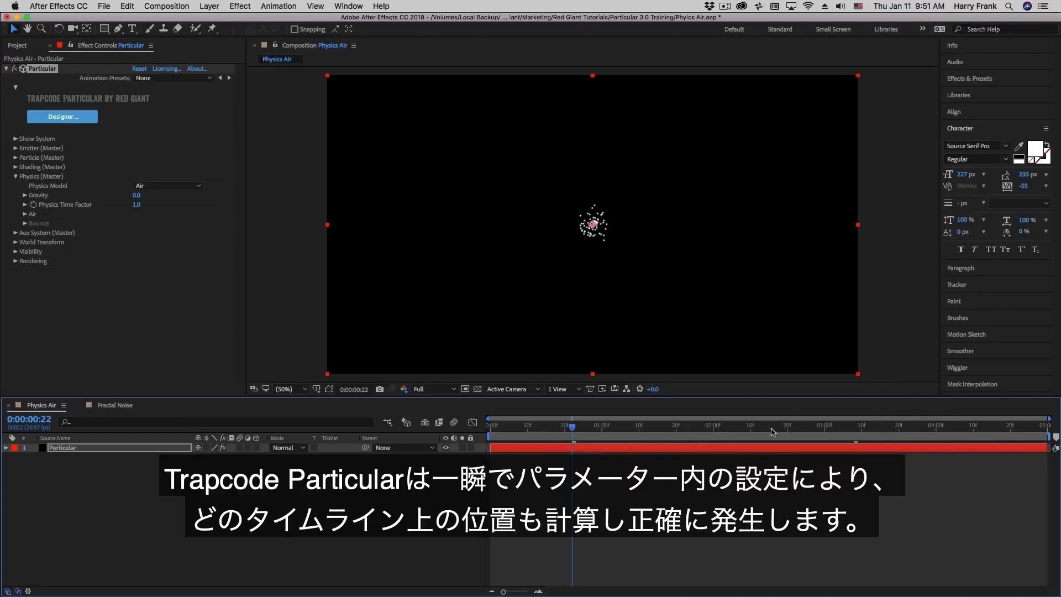
left_click(805, 437)
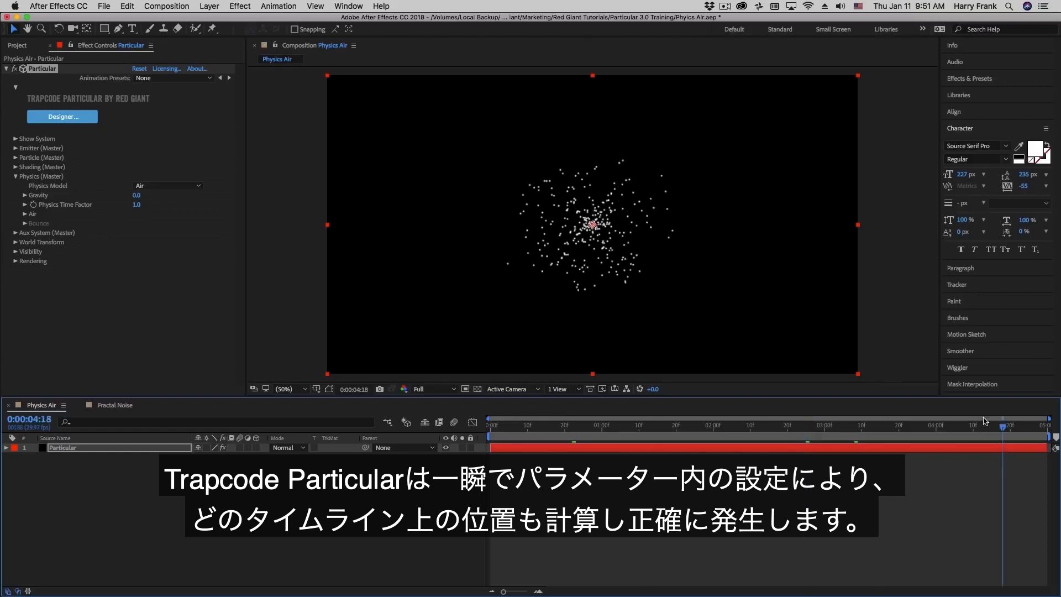
left_click(865, 434)
left_click(976, 435)
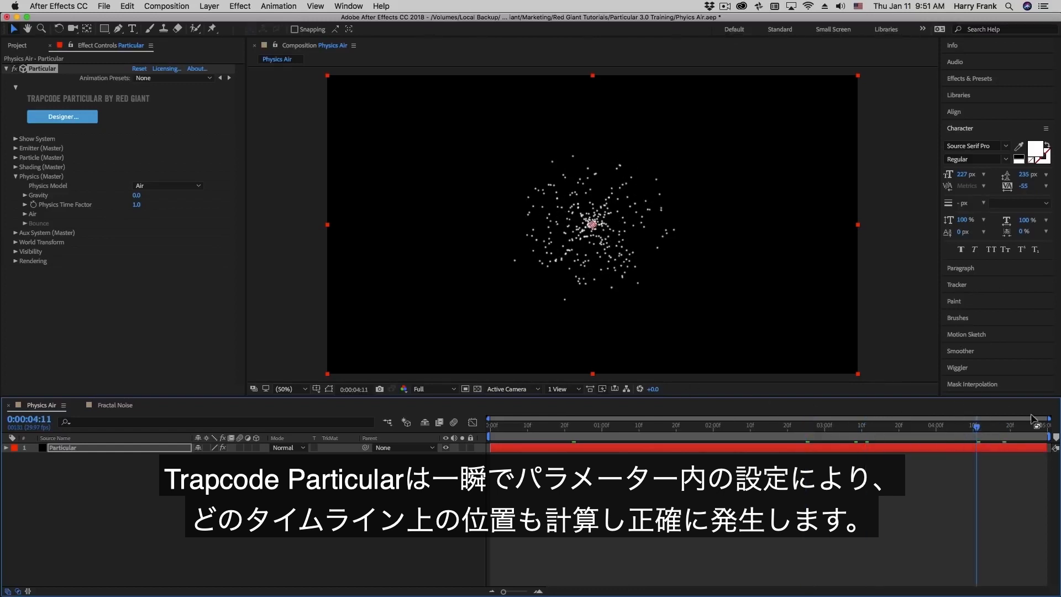
left_click_drag(1026, 428, 1045, 428)
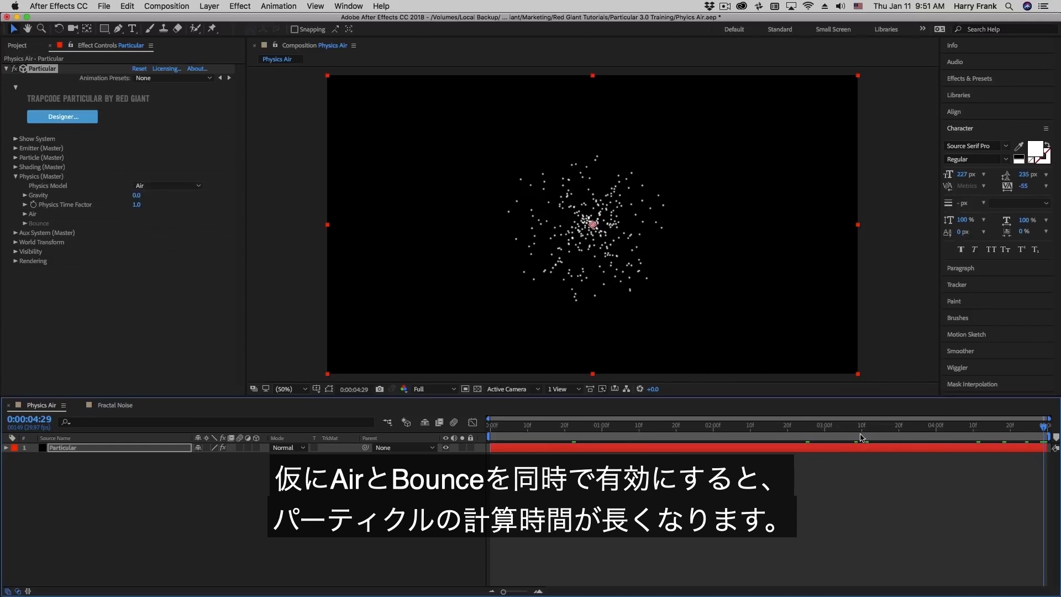
mouse_move(717, 440)
left_mouse_down()
mouse_move(691, 438)
mouse_move(707, 452)
left_mouse_up()
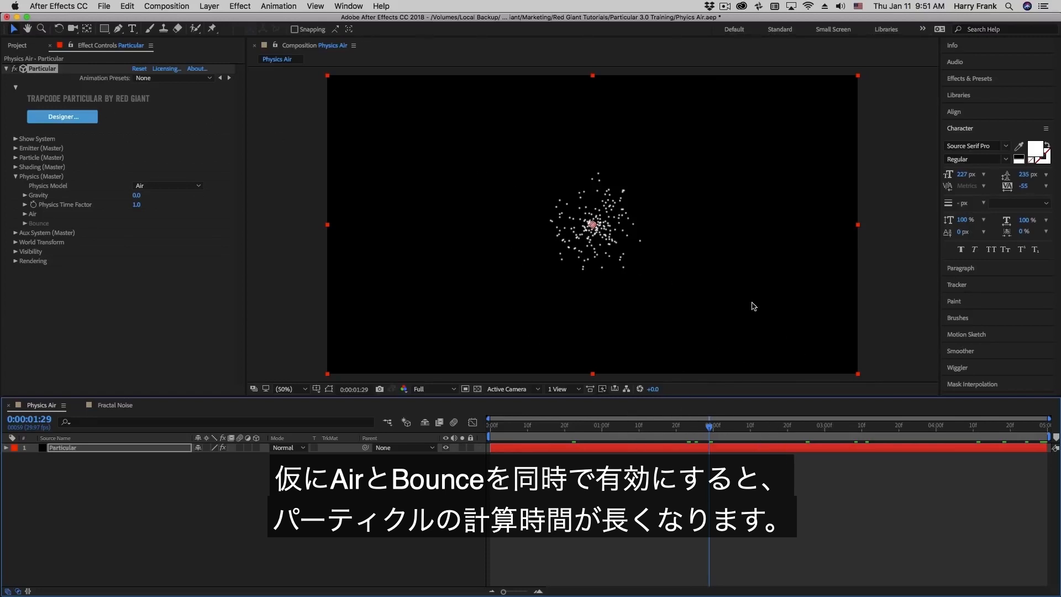
- Confirm the Air physics model and move the time indicator to 0:00:02:22
left_click(166, 181)
left_click(165, 182)
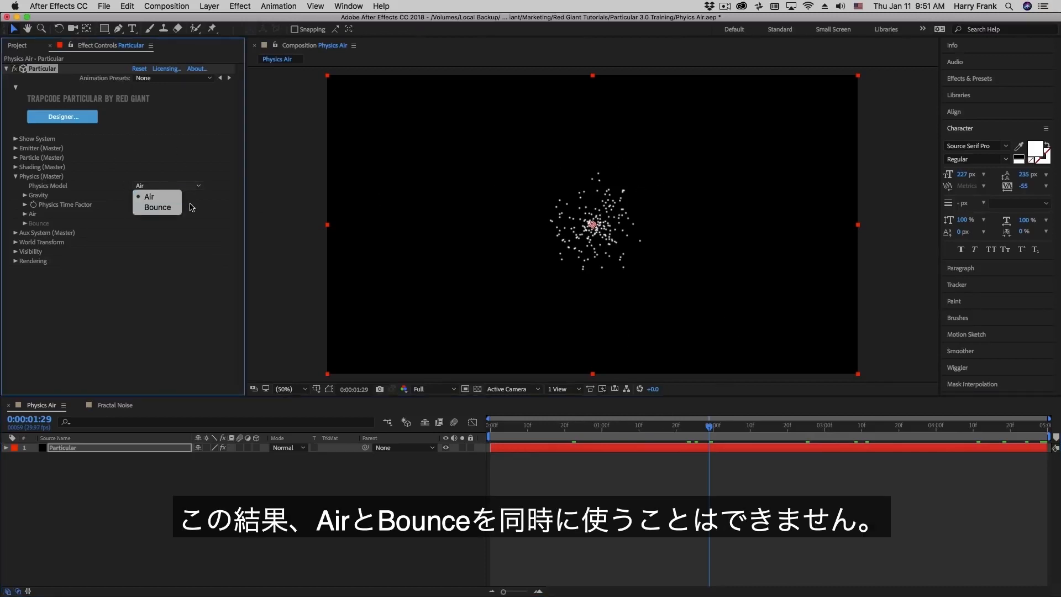
left_click(141, 247)
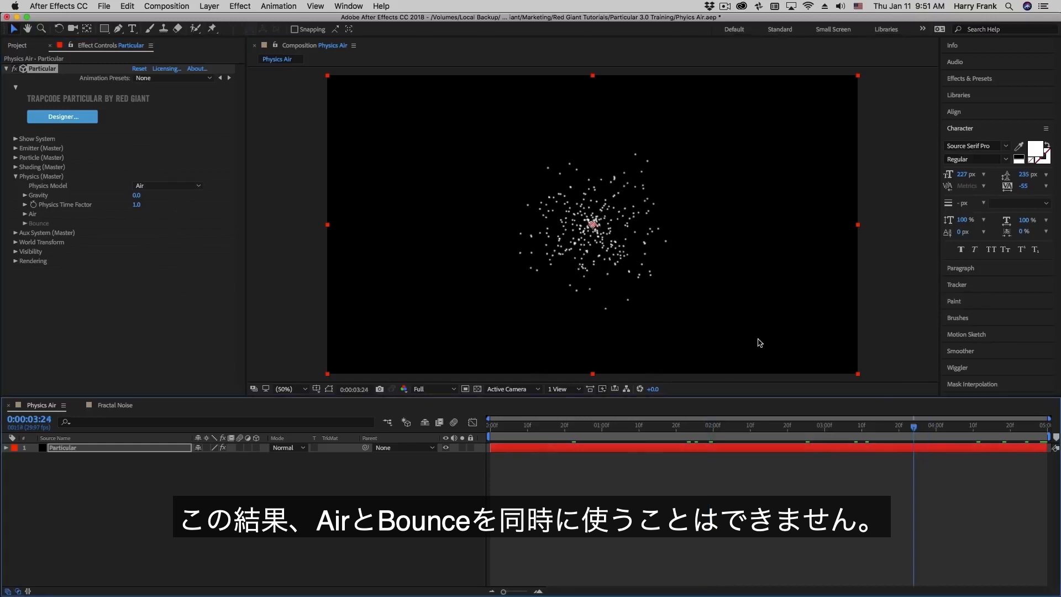
key("Home")
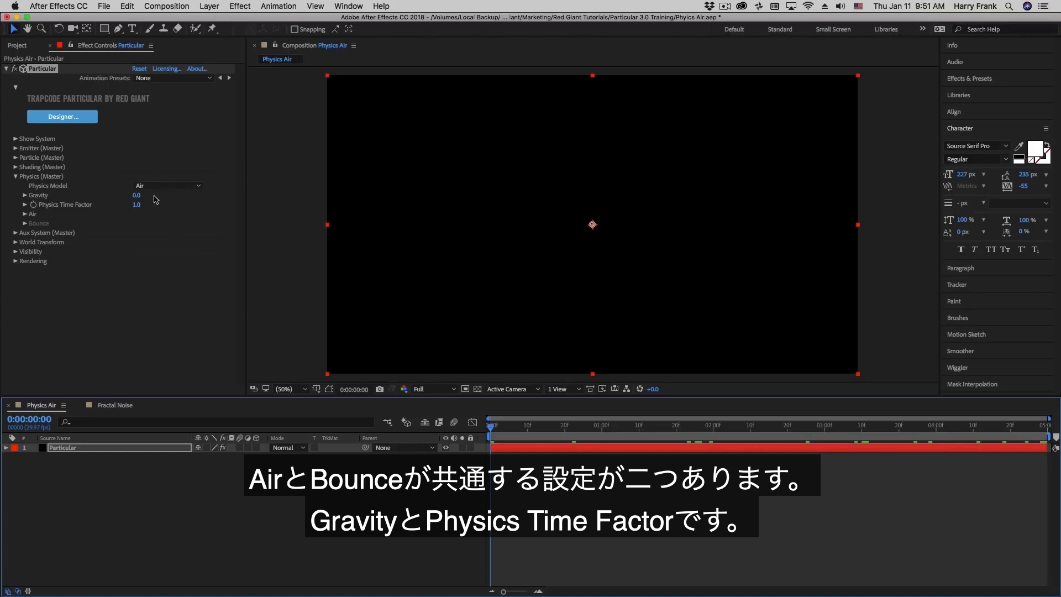
left_click(795, 426)
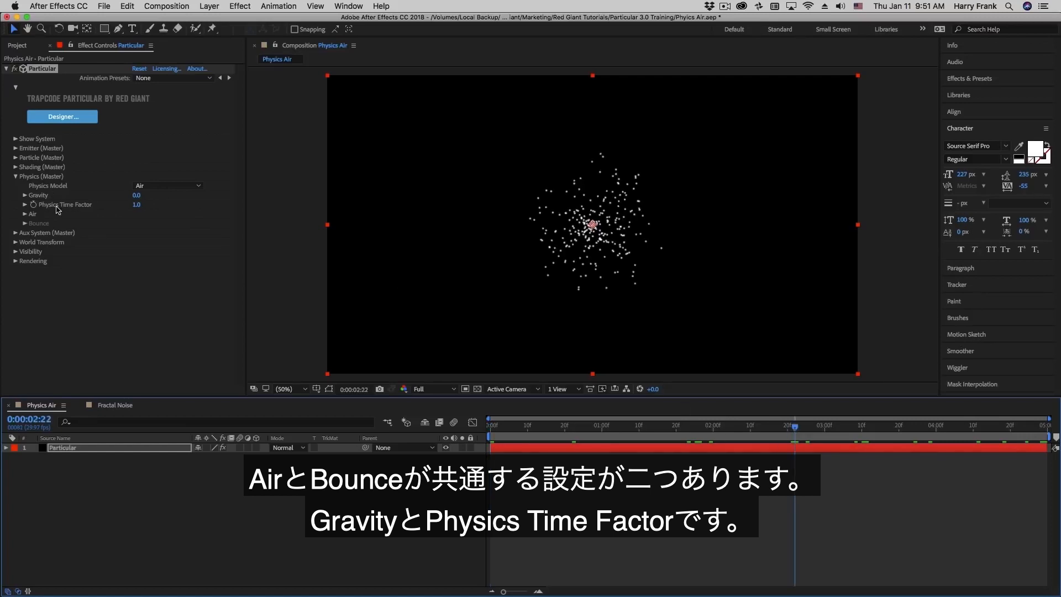
- In Particular Designer, try positive and negative Gravity values, then set Gravity to 100
left_click(62, 116)
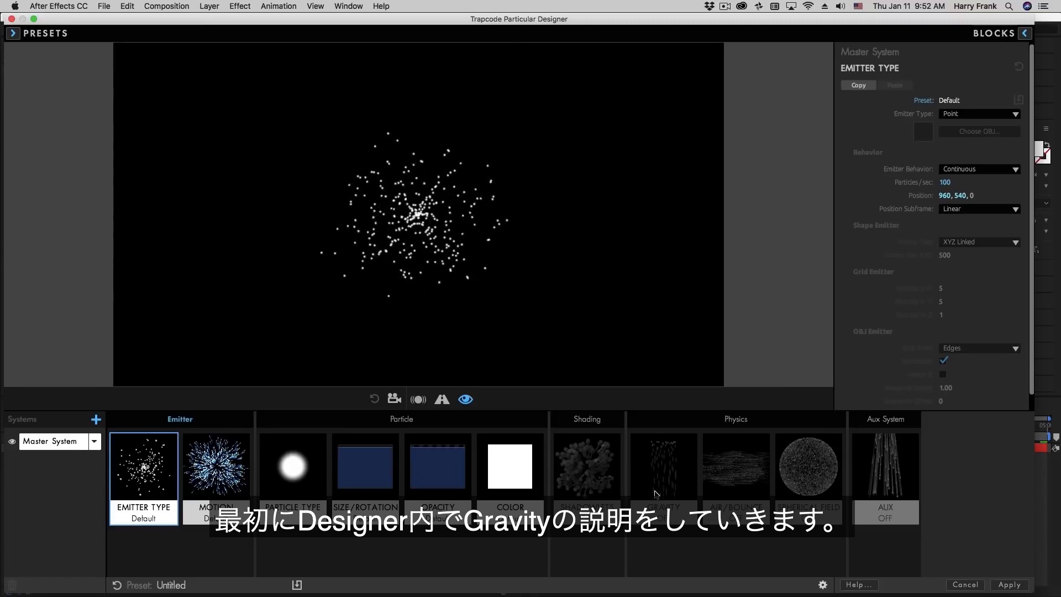
left_click(676, 496)
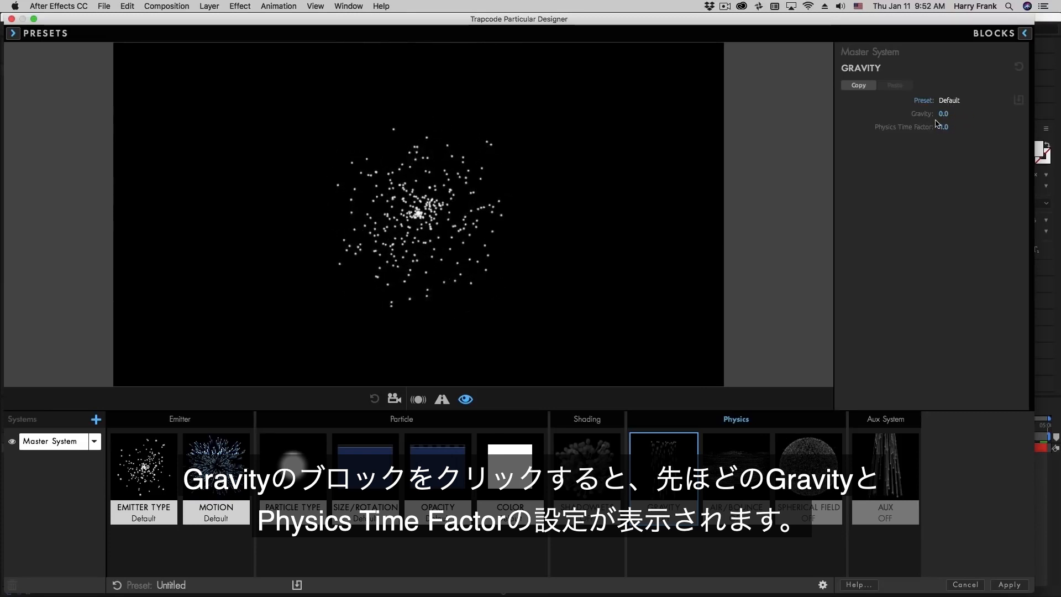
left_click_drag(944, 115, 972, 113)
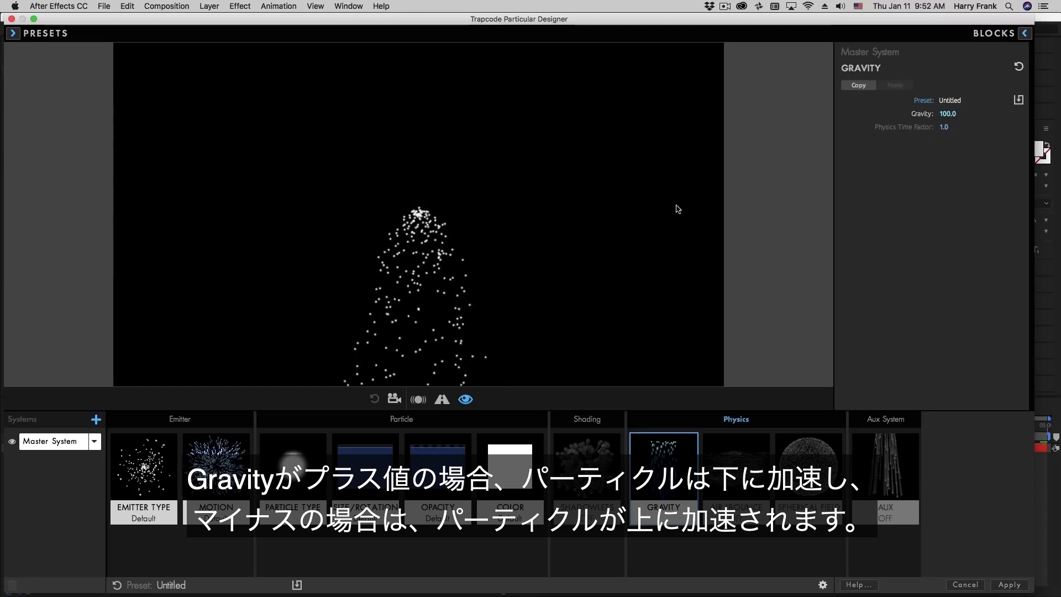
left_click(959, 112)
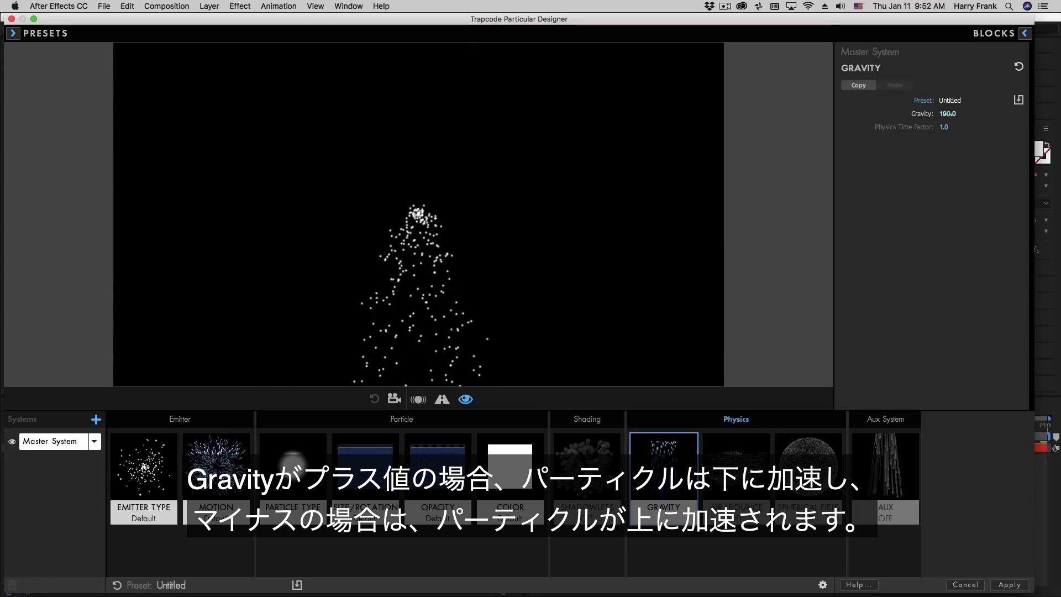
left_click_drag(914, 114, 805, 113)
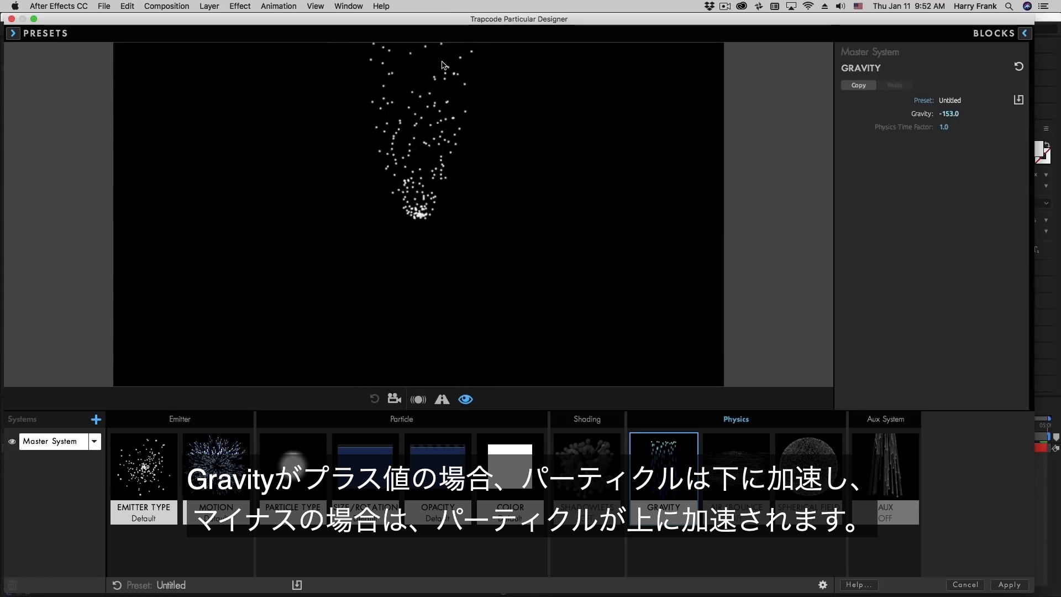
left_click(949, 114)
type("100")
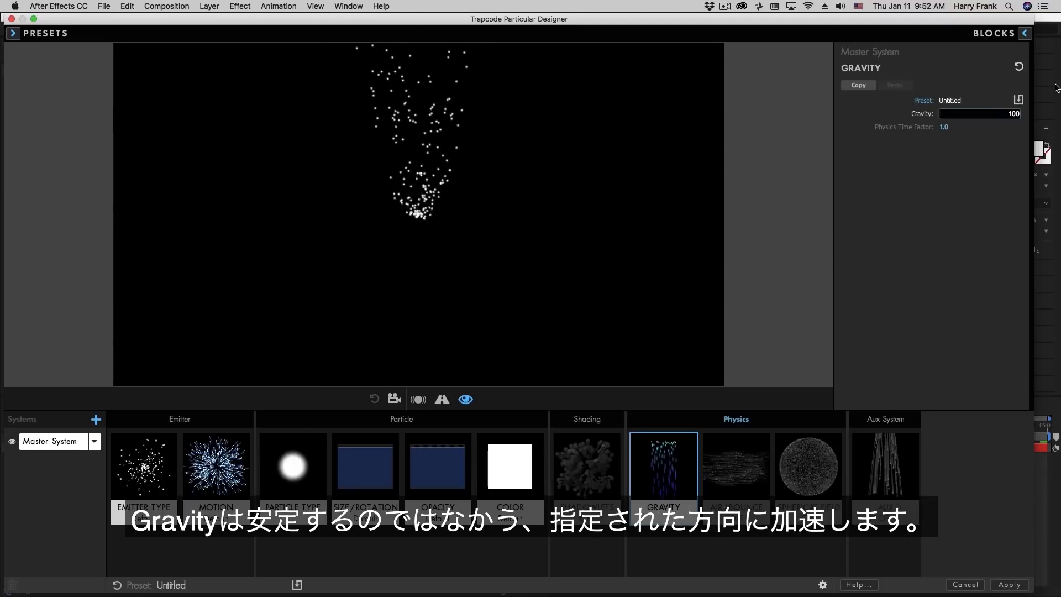
key("Return")
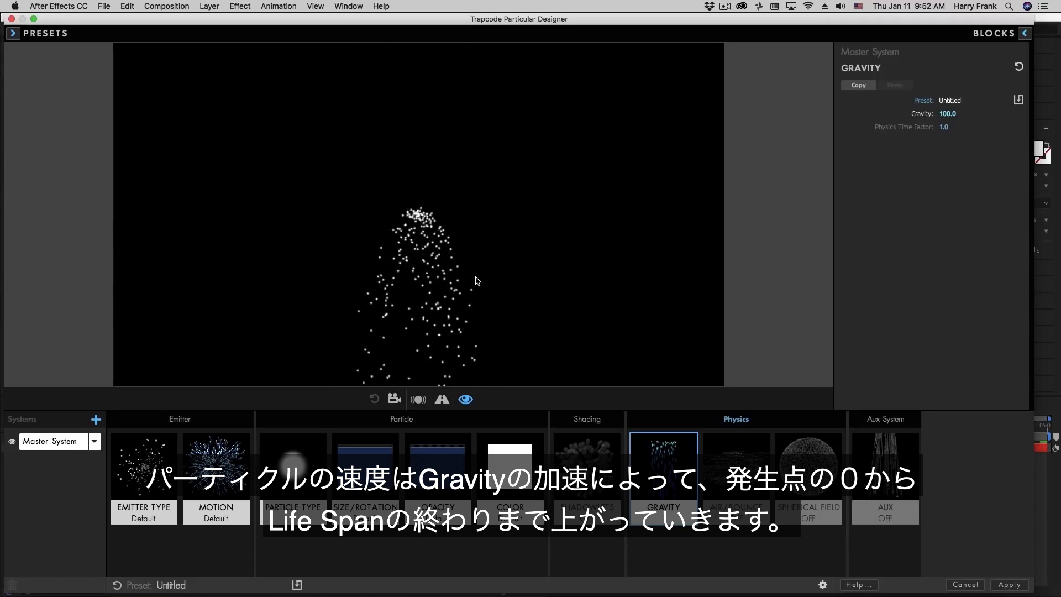
- Set the Motion block's Velocity to 0
left_click(225, 436)
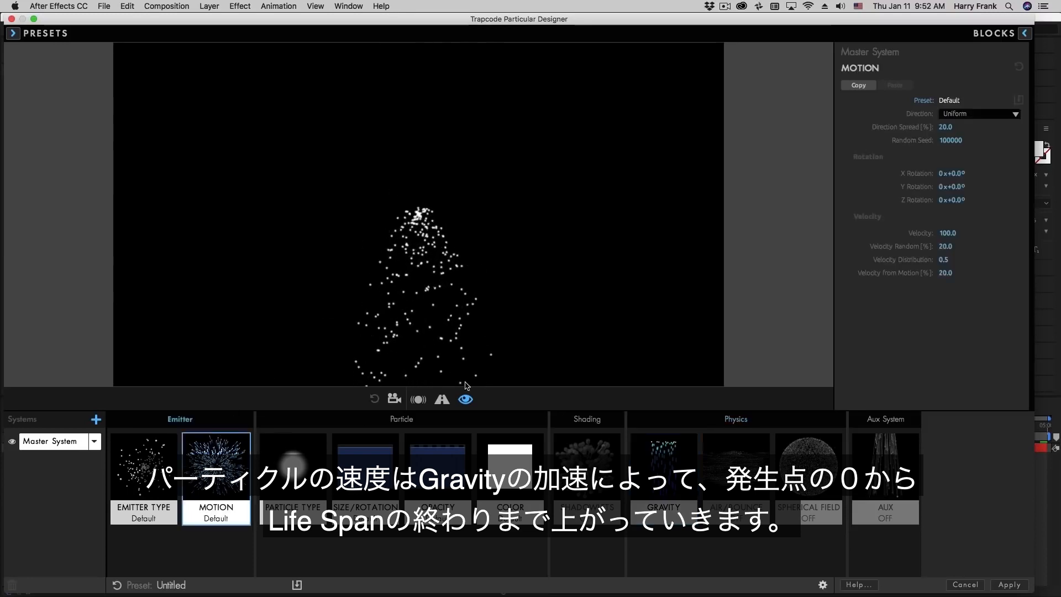
left_click(948, 233)
type("0")
key("Return")
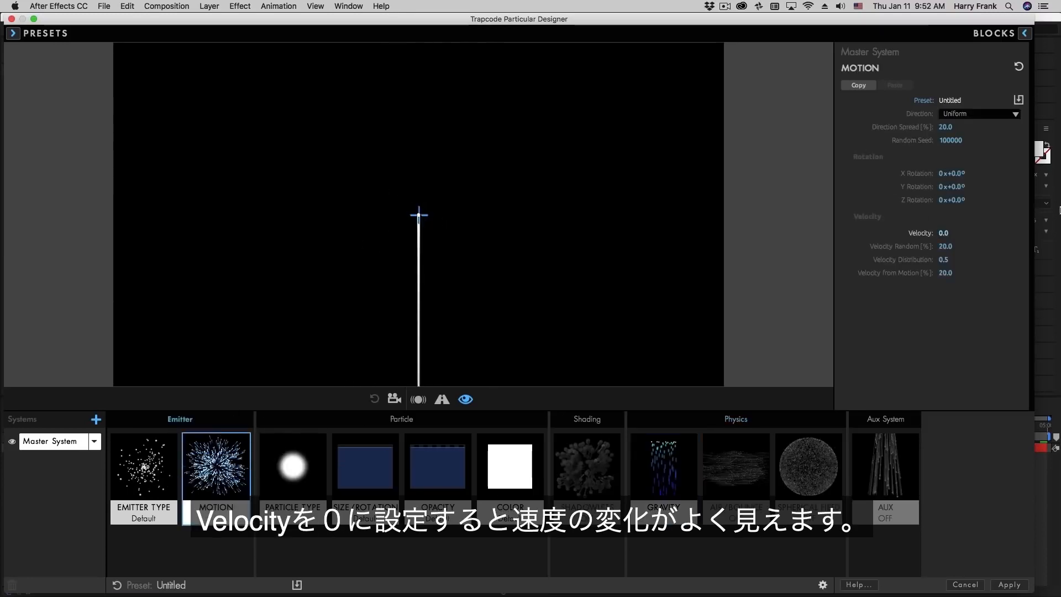
- Make the emitter a Box sized XYZ Individual at 2000 × 0 × 0
left_click(138, 474)
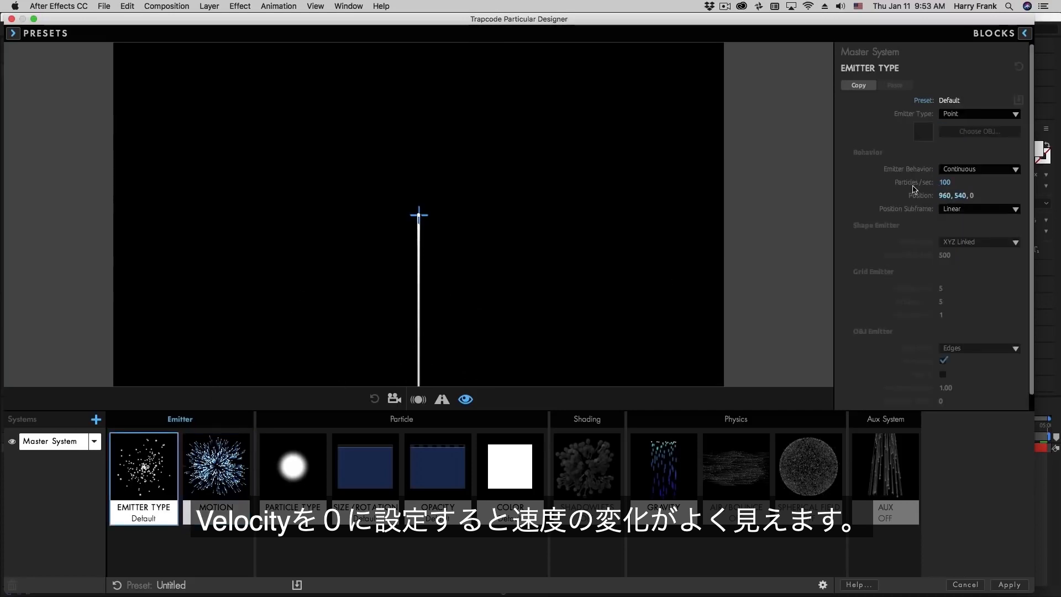
left_click(973, 115)
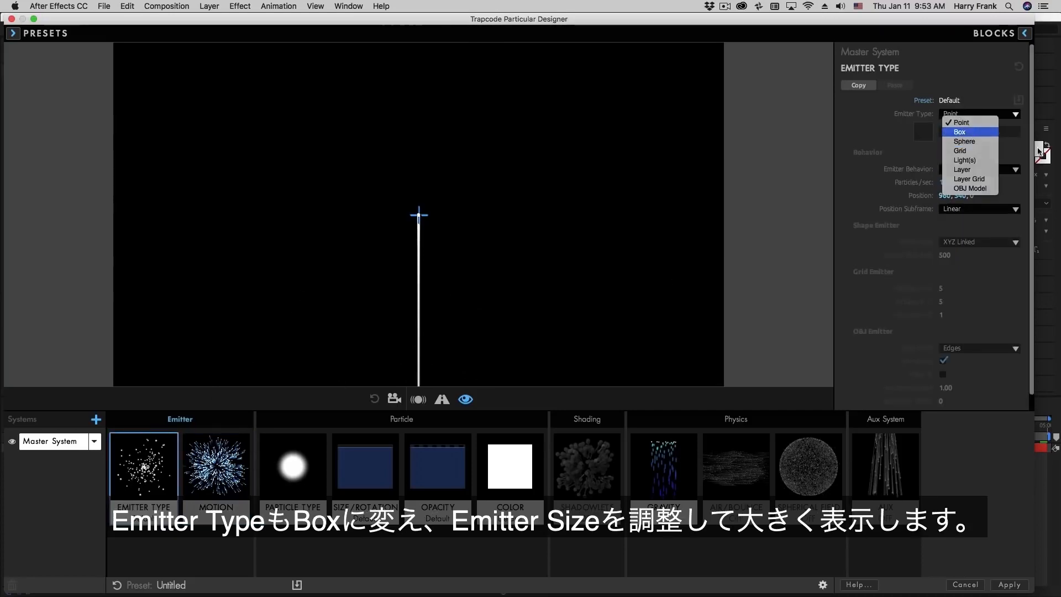
left_click(960, 132)
left_click(965, 242)
left_click(960, 260)
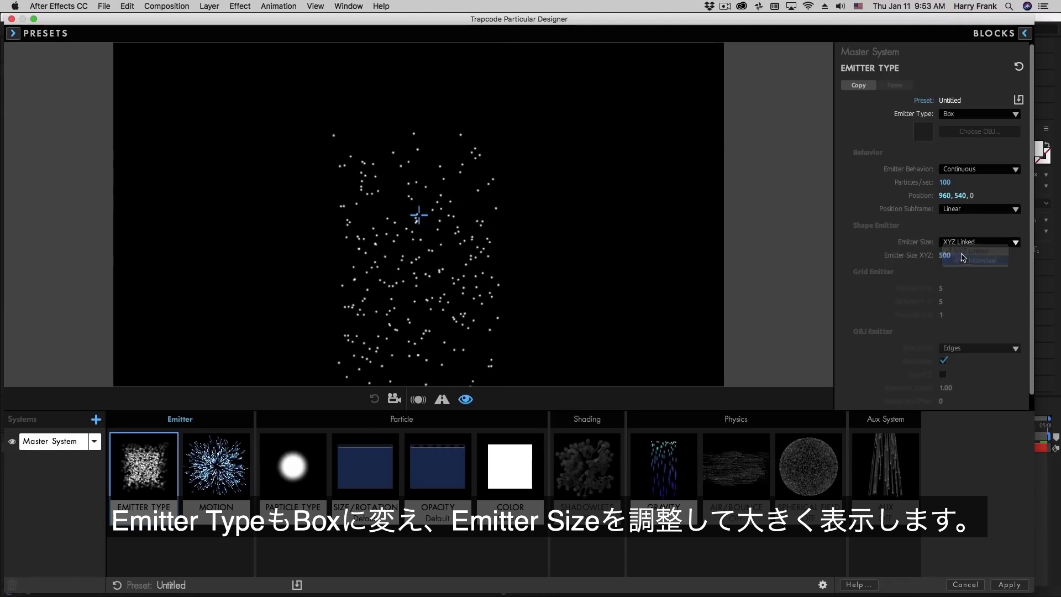
left_click(945, 255)
type("200")
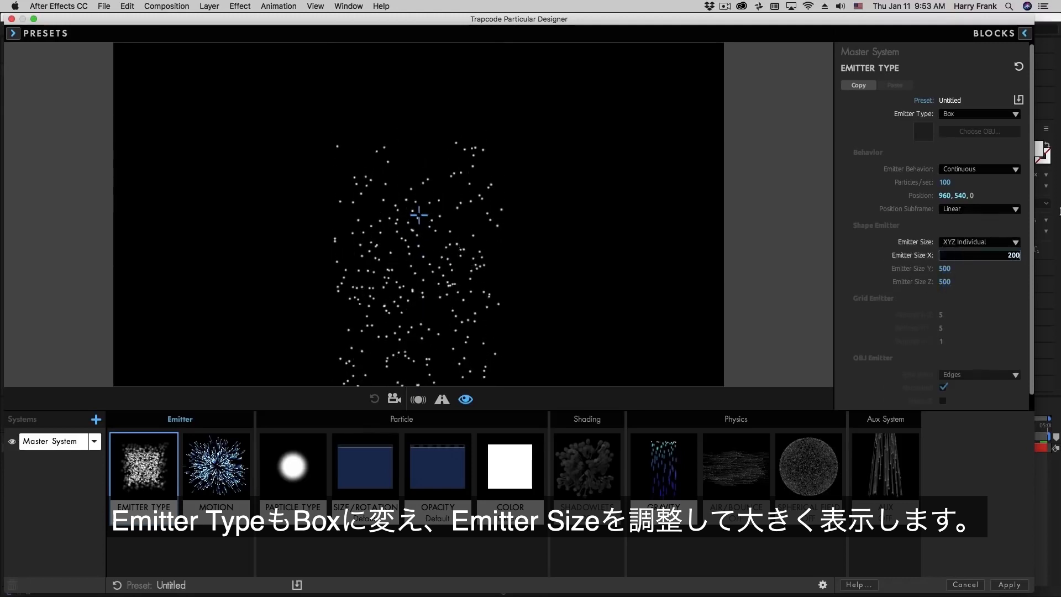
type("0")
key("Tab")
type("0")
key("Tab")
type("0")
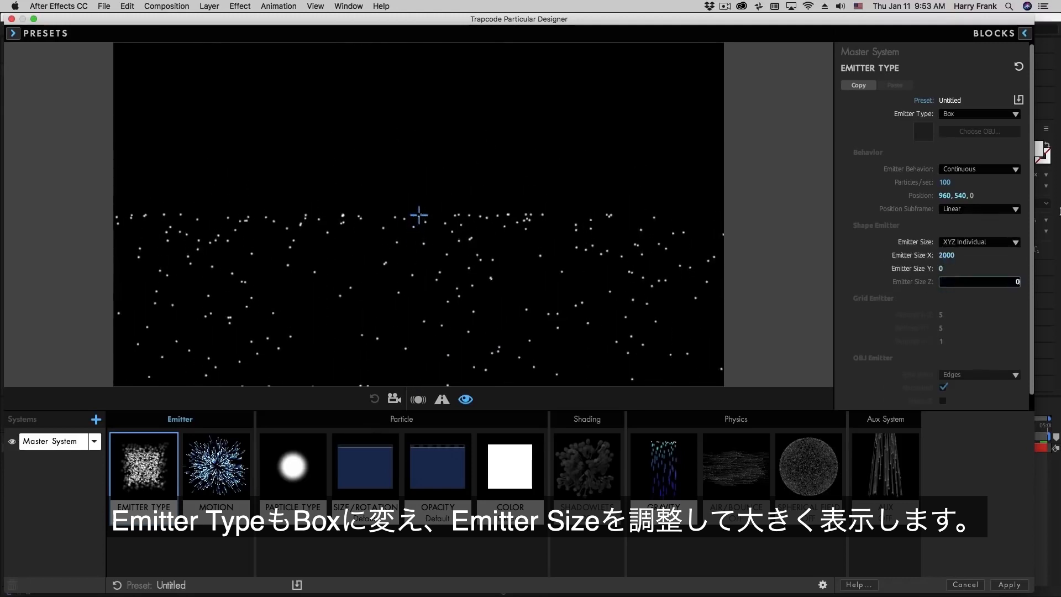
key("Return")
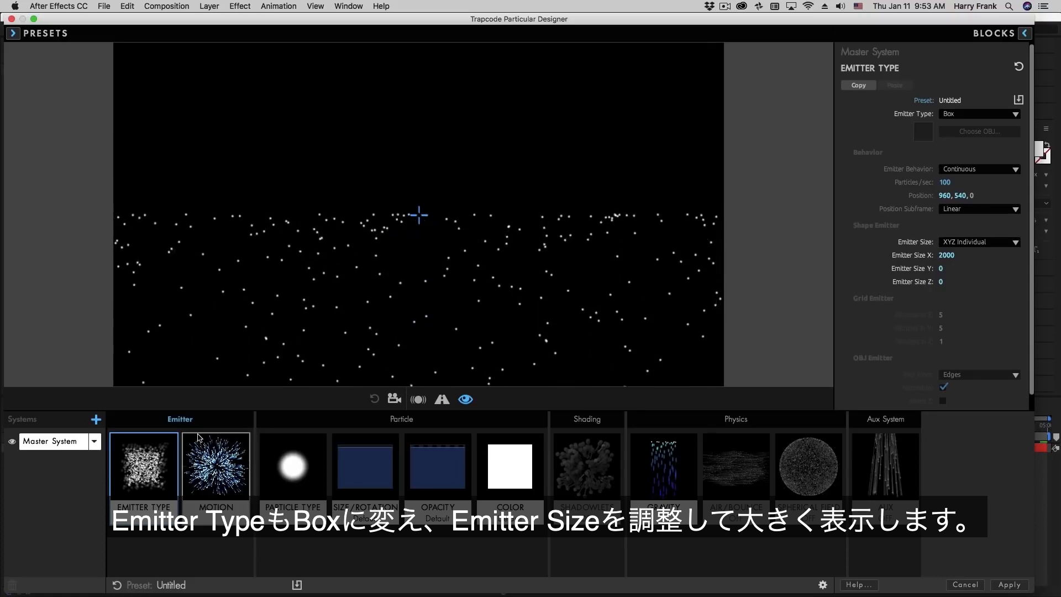
- Set Particles/sec to 1000 and raise the emitter's Position Y to 312
left_click(969, 182)
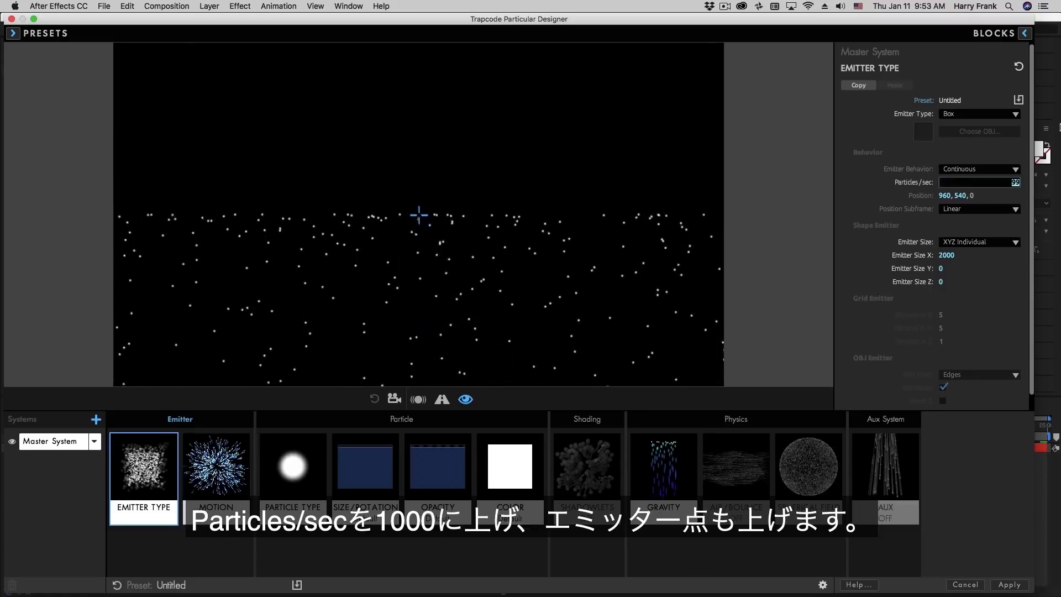
type("1000")
key("Return")
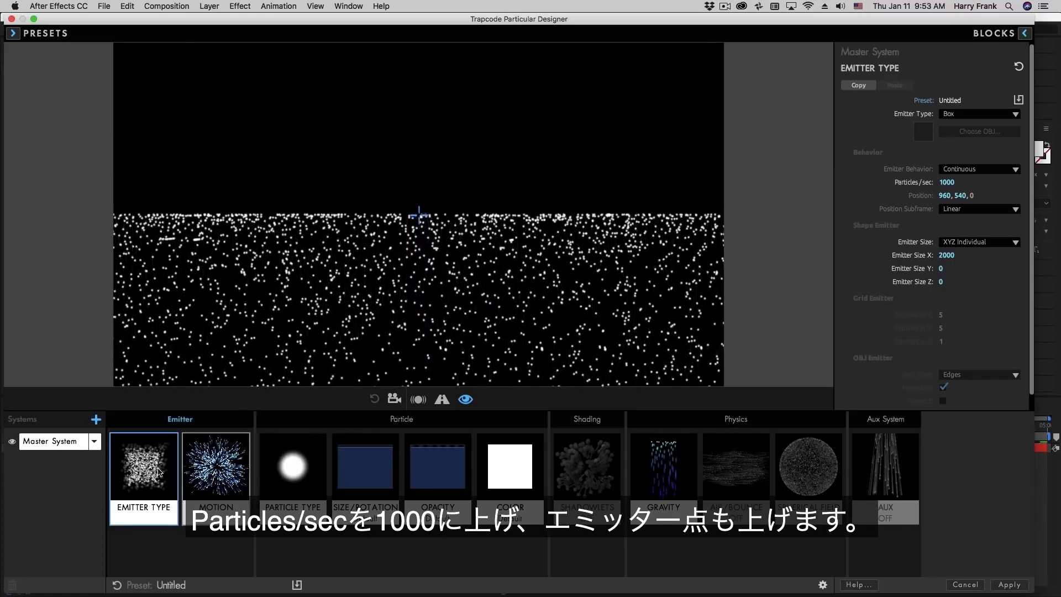
left_click_drag(960, 196, 834, 197)
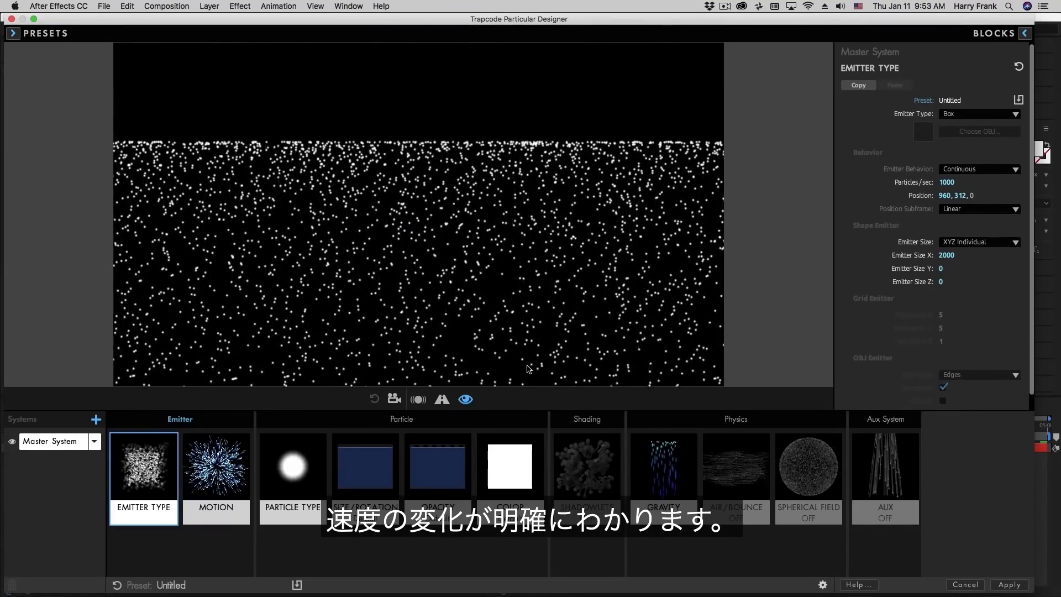
- Review the Gravity, Motion and Air/Bounce blocks, then apply the Designer settings
left_click(663, 468)
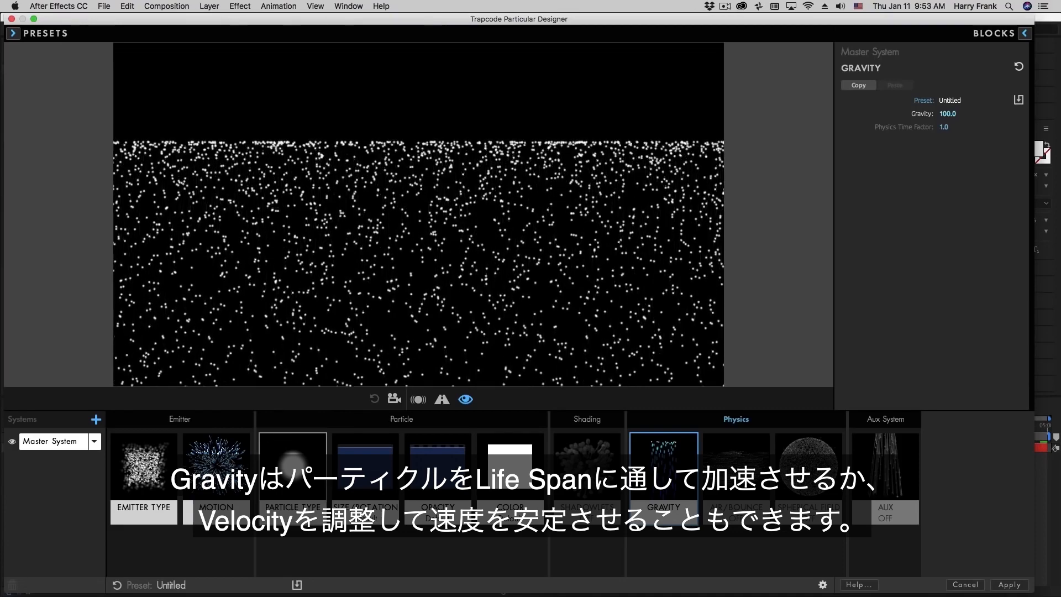
left_click(216, 467)
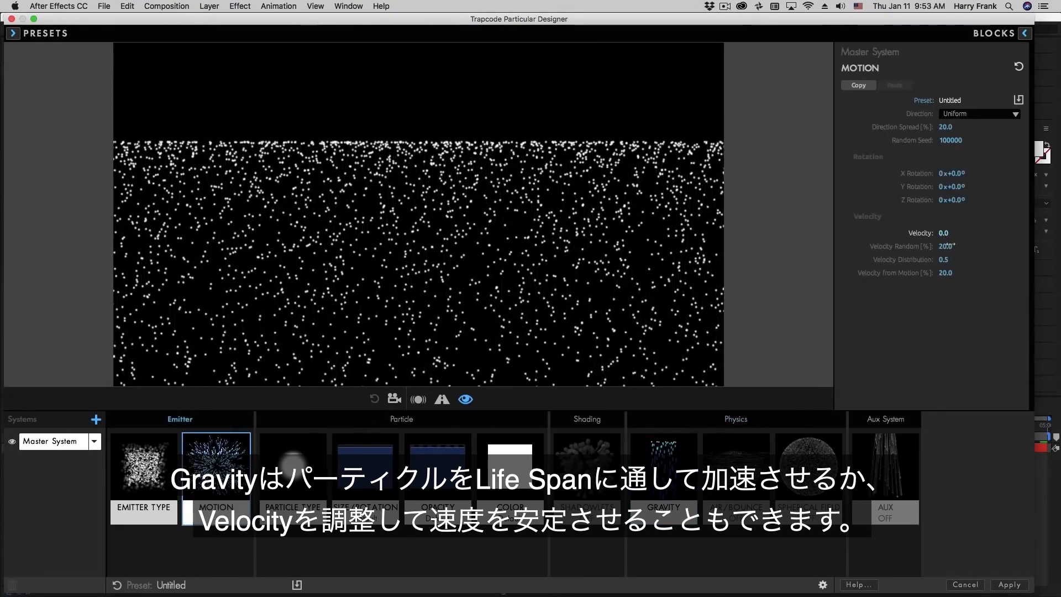
left_click(741, 463)
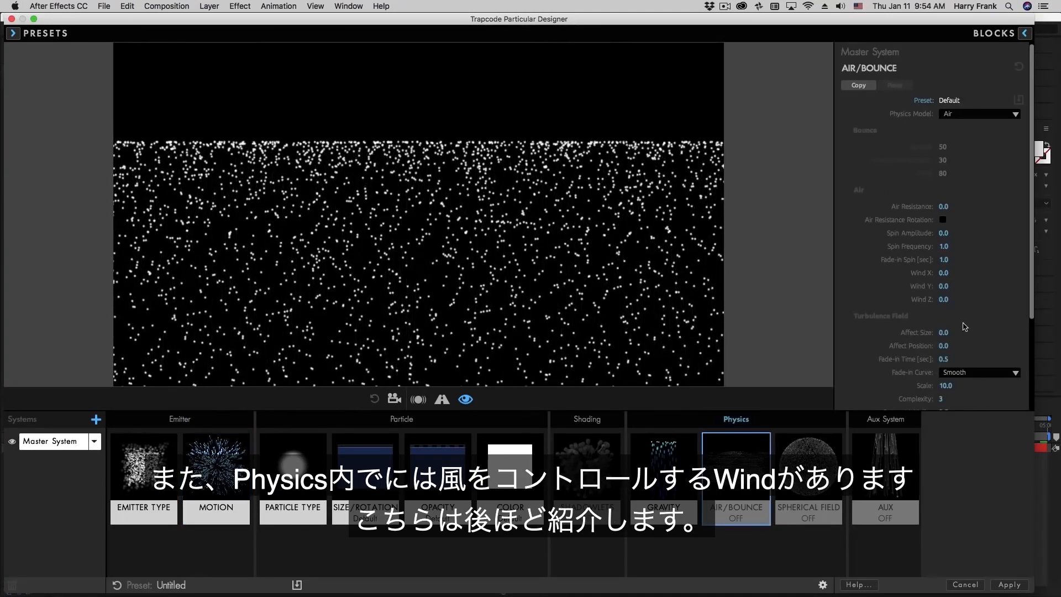
left_click(669, 459)
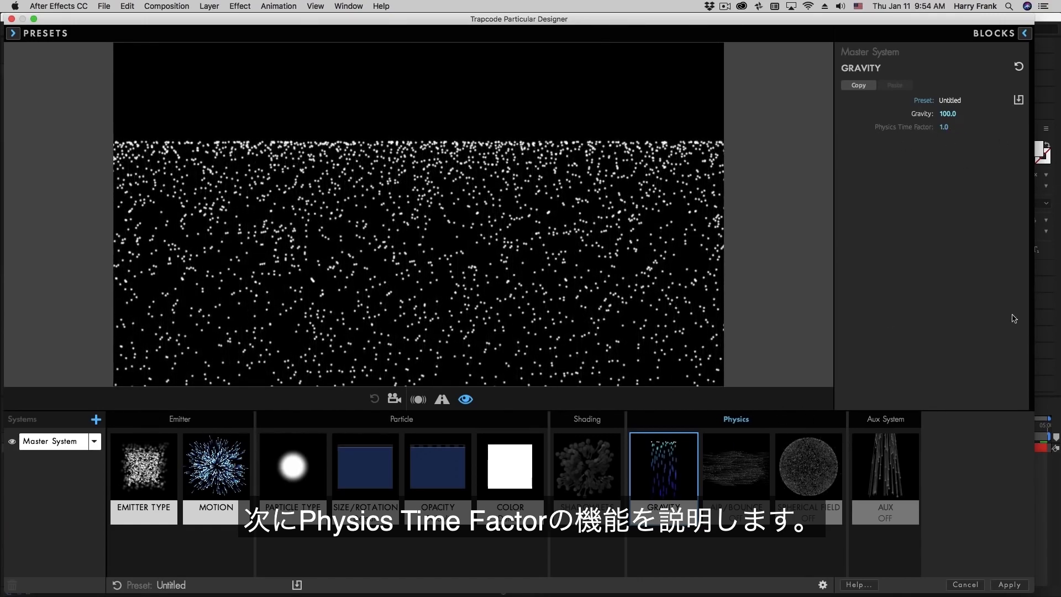
left_click(1009, 584)
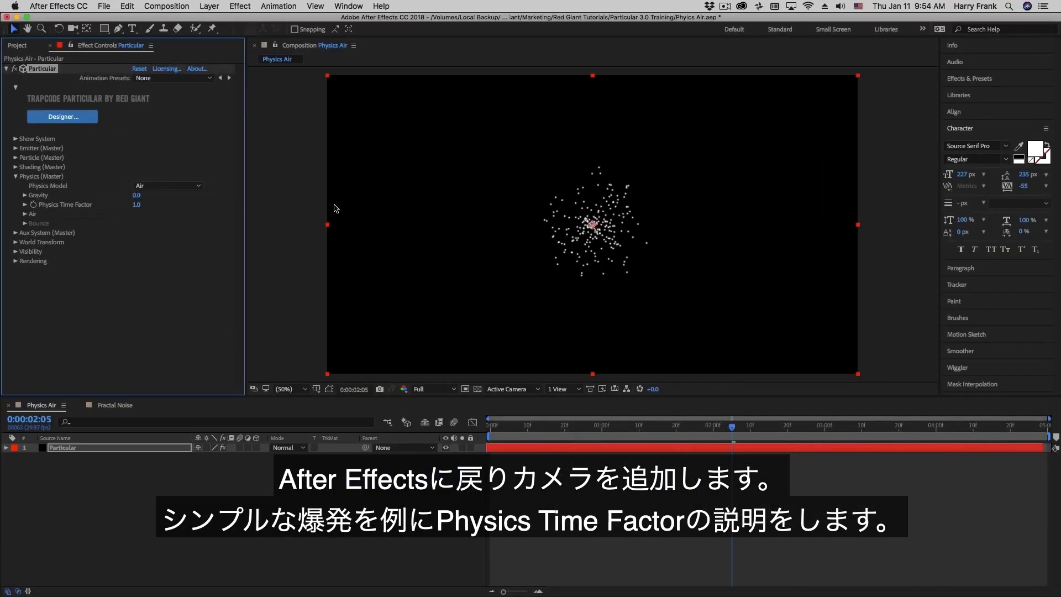
- Add a default Two-Node 28mm Camera 1 from Layer > New > Camera and preview
left_click(209, 7)
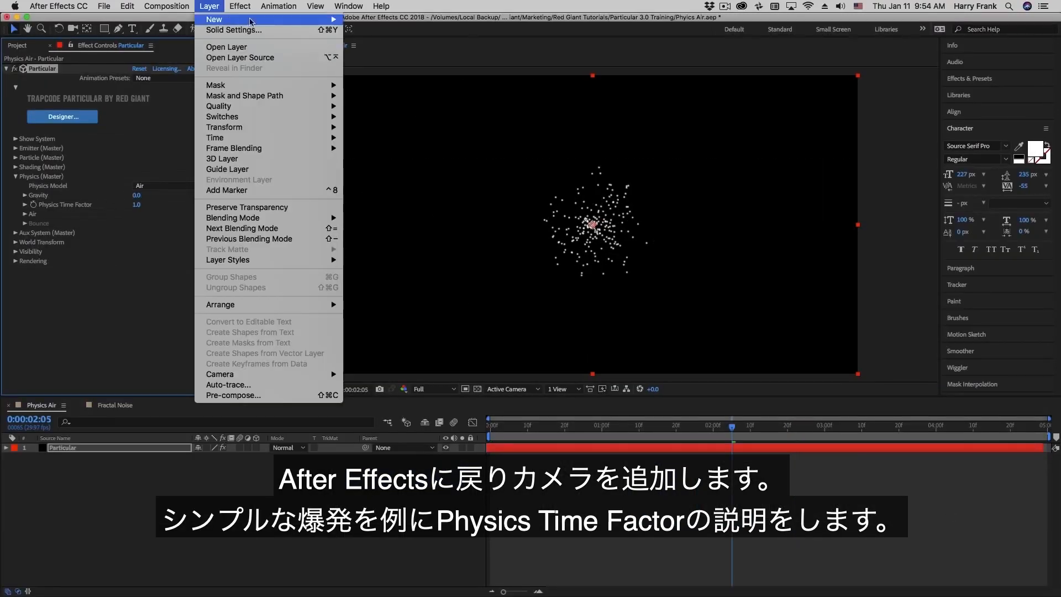
mouse_move(216, 20)
left_click(371, 54)
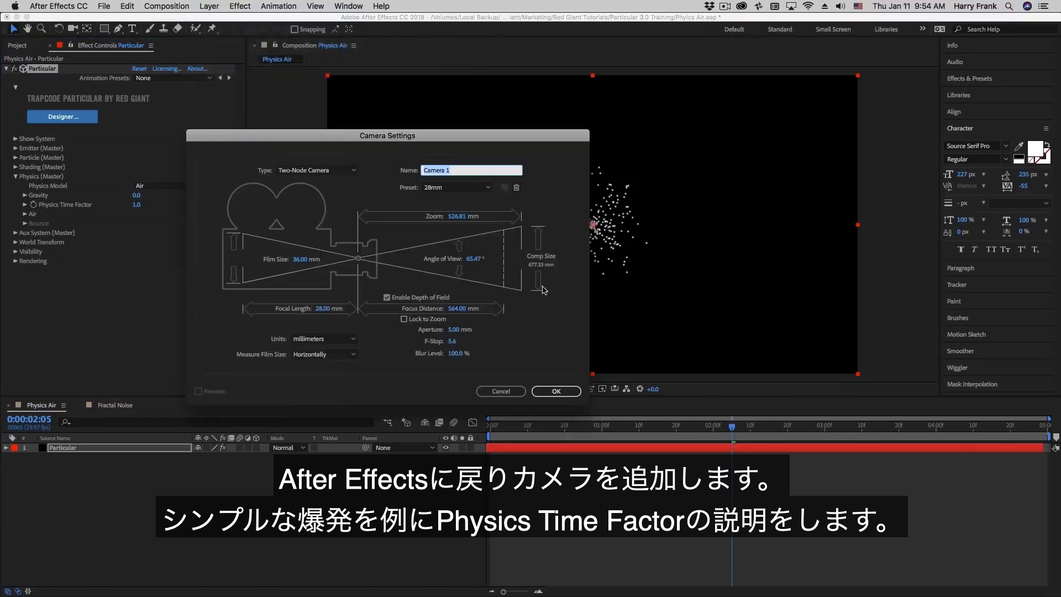
left_click(556, 390)
key("space")
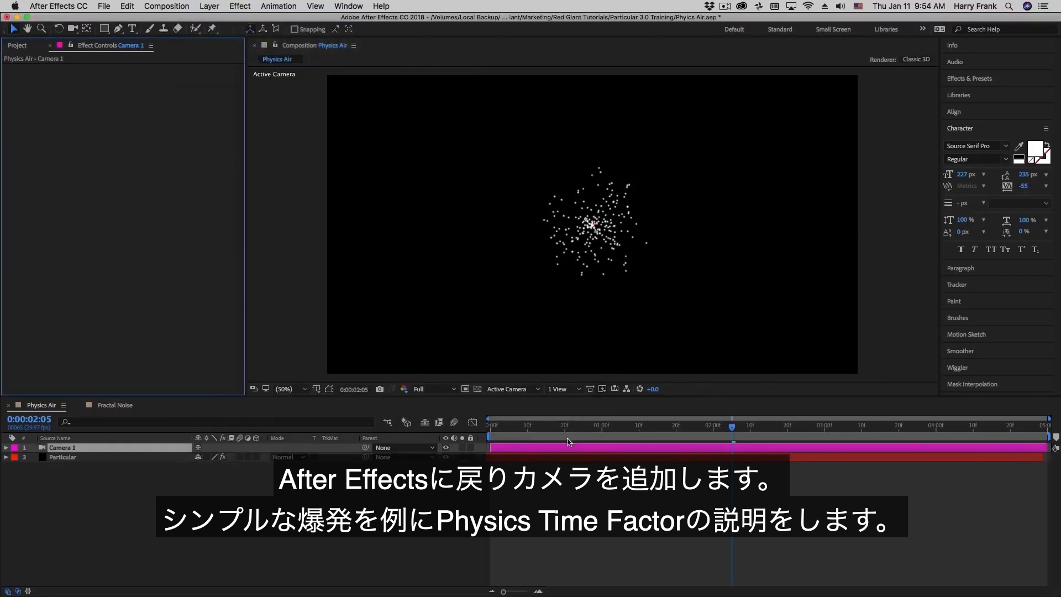
left_click(85, 458)
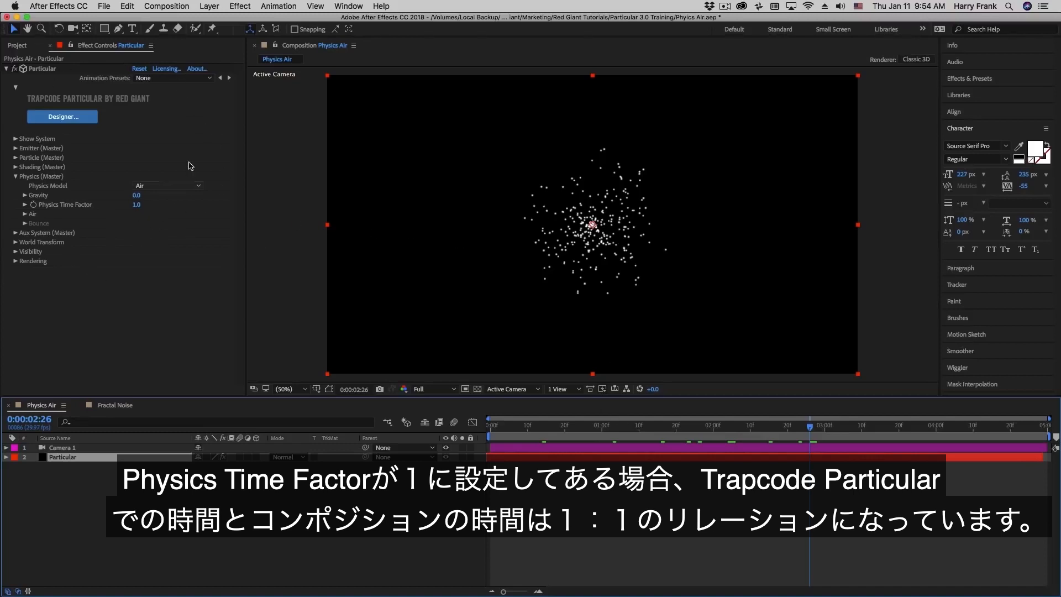
- Scrub through the particles and set Particular's Physics Time Factor to 2.0
left_click_drag(567, 430, 879, 446)
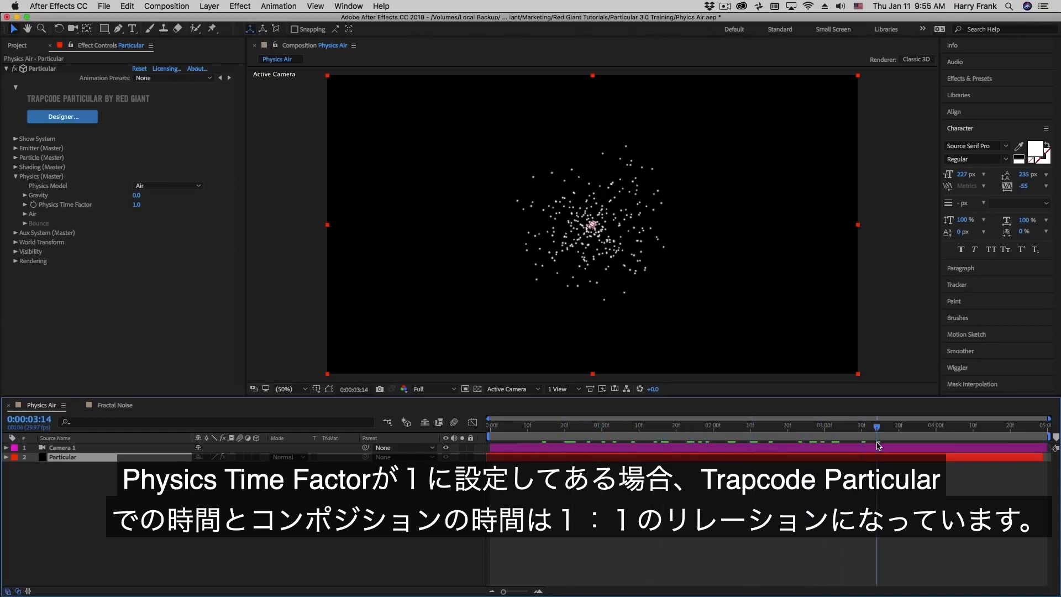
left_click(136, 204)
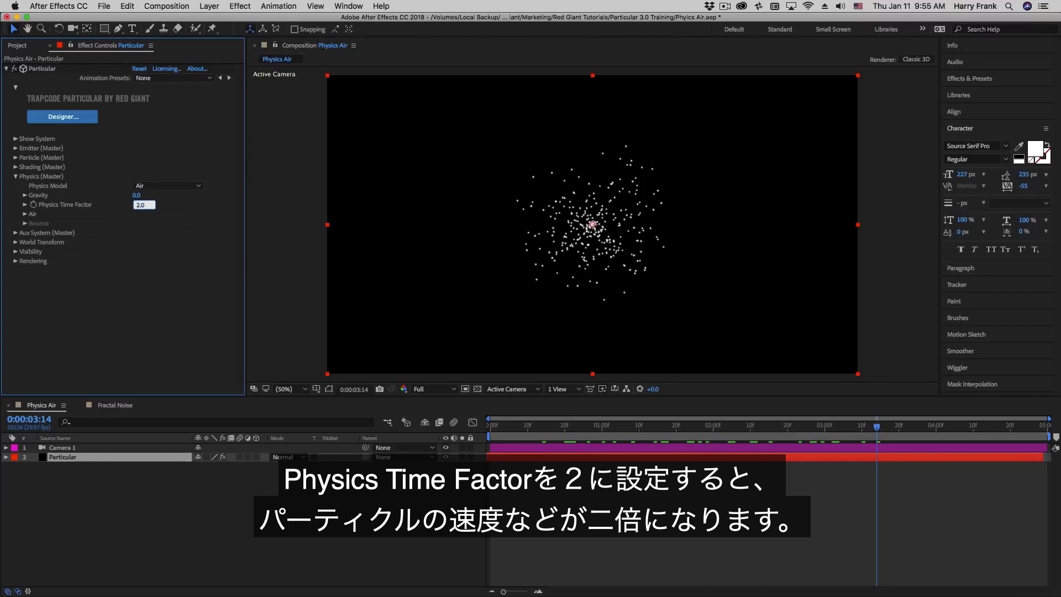
key("Return")
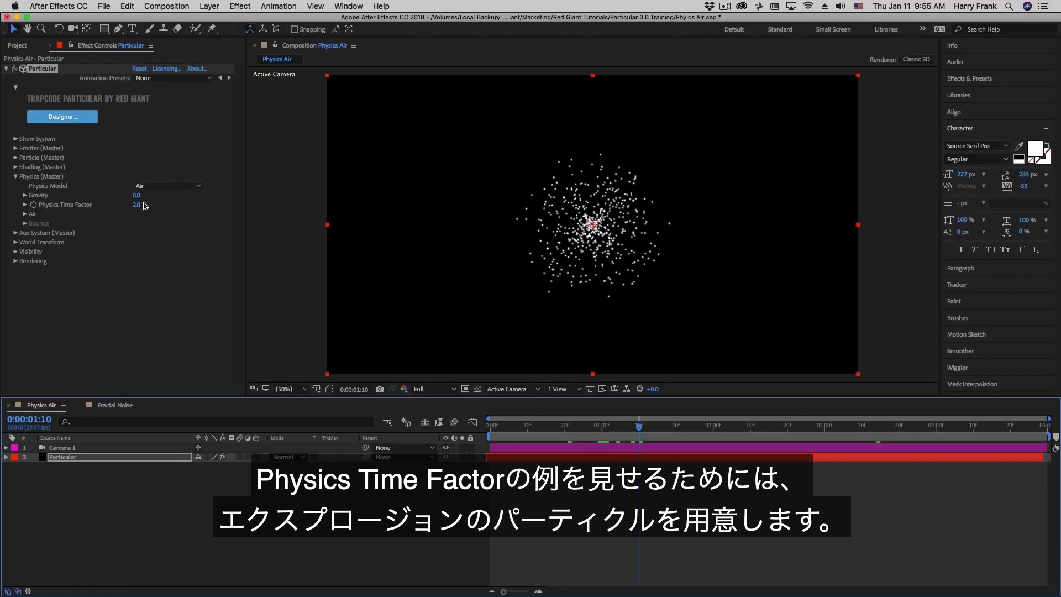
left_click(15, 148)
- Set Emitter Behavior to Explode with 10000 particles per second
left_click(188, 157)
left_click(165, 179)
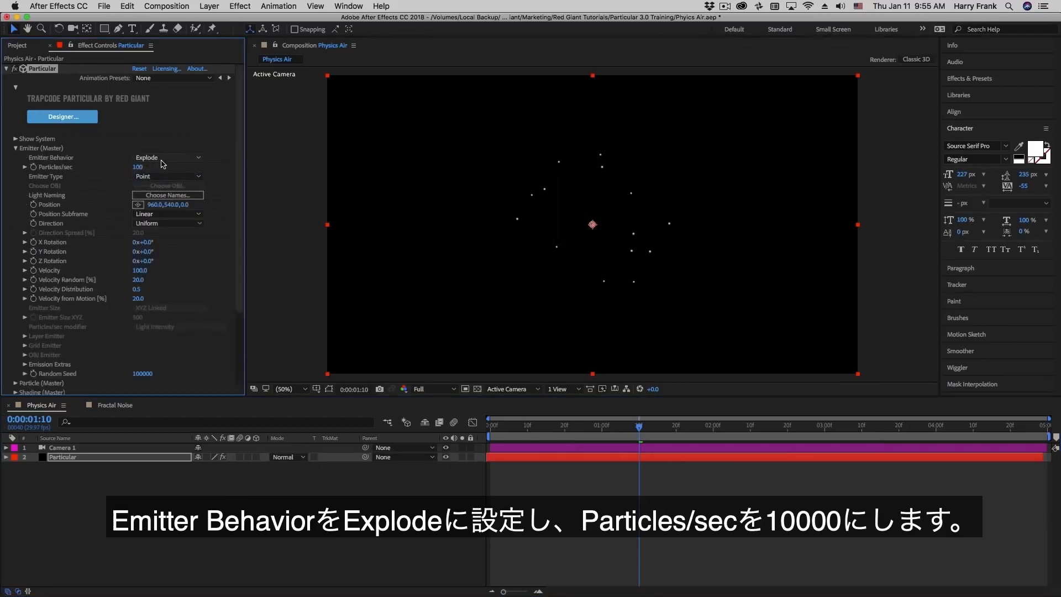
left_click(138, 167)
type("10000")
key("Return")
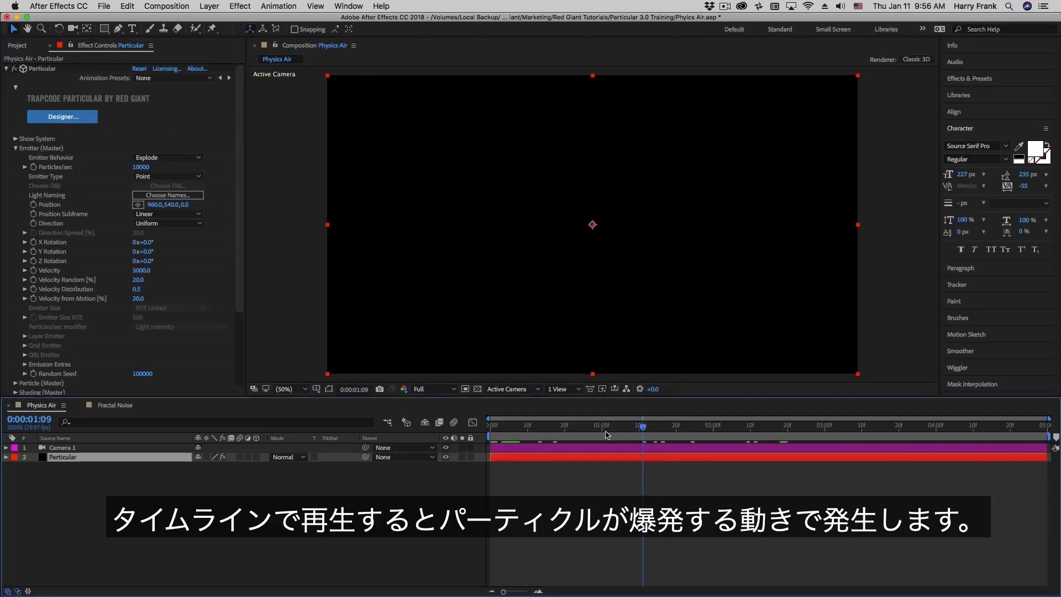
- Preview the explosion from the start, step through its first frames, and collapse Emitter
left_click_drag(606, 435, 335, 474)
key("space")
left_click(490, 432)
mouse_move(492, 434)
left_mouse_down()
mouse_move(615, 442)
mouse_move(497, 441)
left_mouse_up()
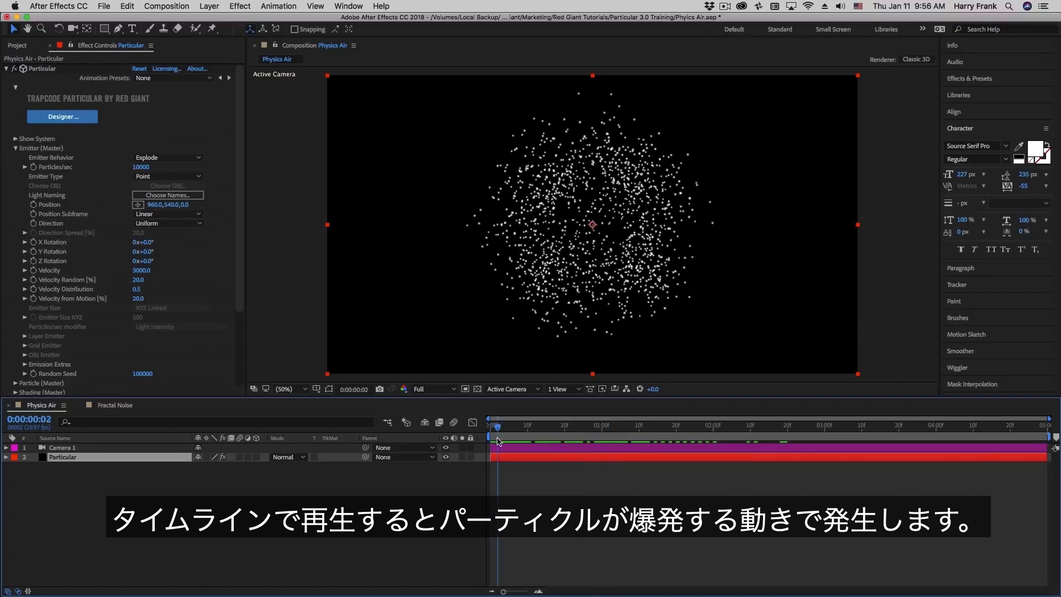
key("space")
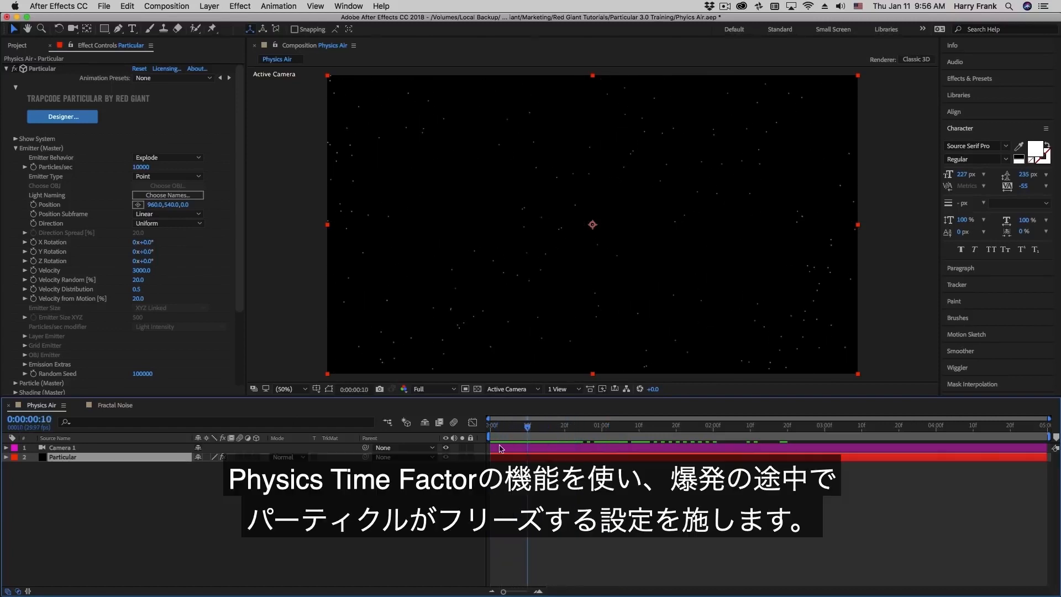
mouse_move(500, 446)
left_mouse_down()
mouse_move(533, 446)
mouse_move(463, 447)
mouse_move(514, 449)
mouse_move(497, 448)
left_mouse_up()
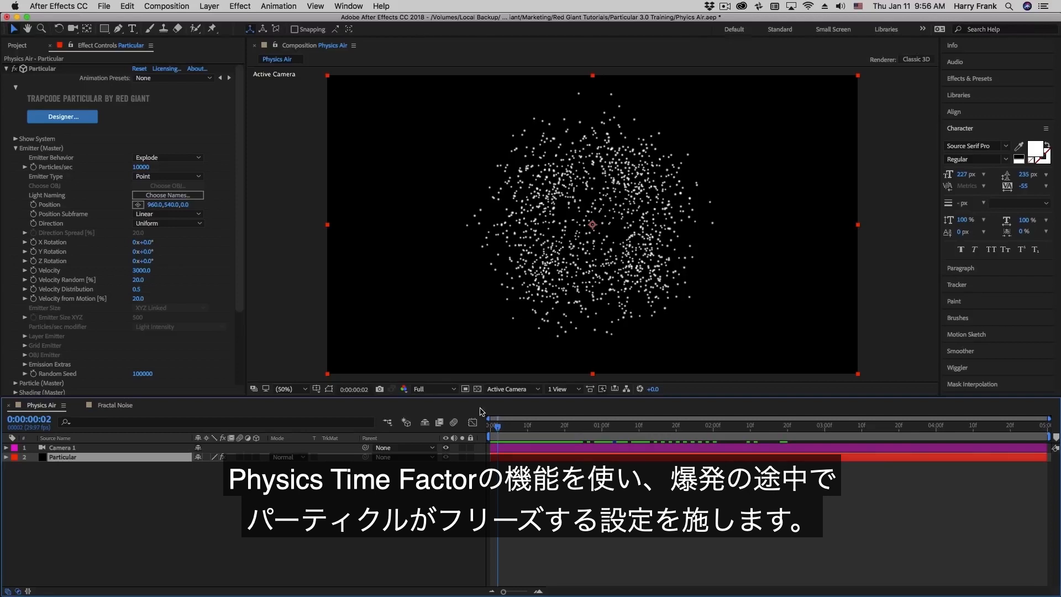
left_click(17, 148)
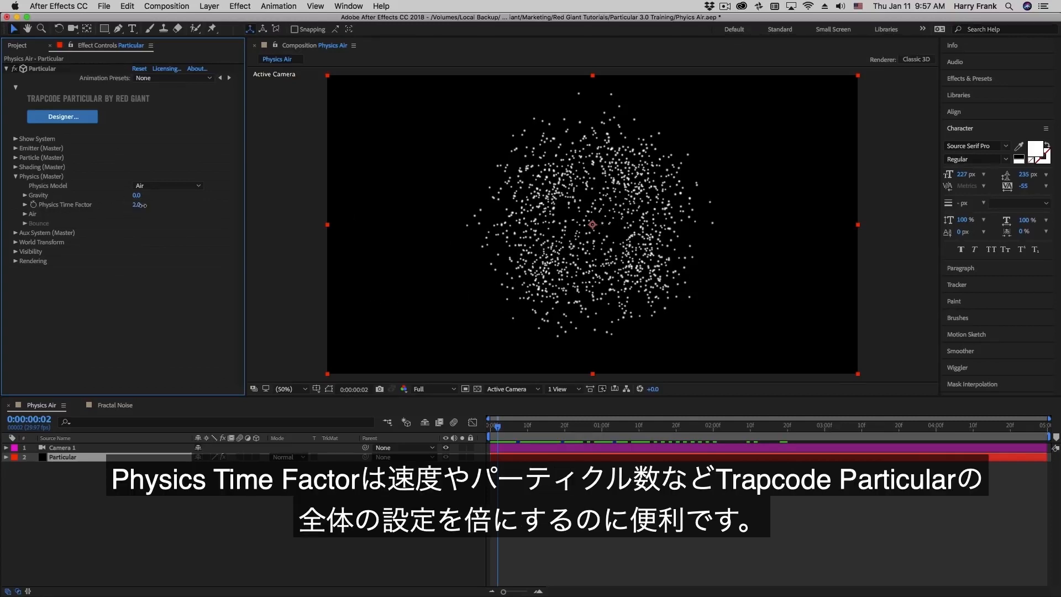
- Keyframe Physics Time Factor at 3.0, then 0.0 a few frames later
left_click_drag(141, 205, 176, 221)
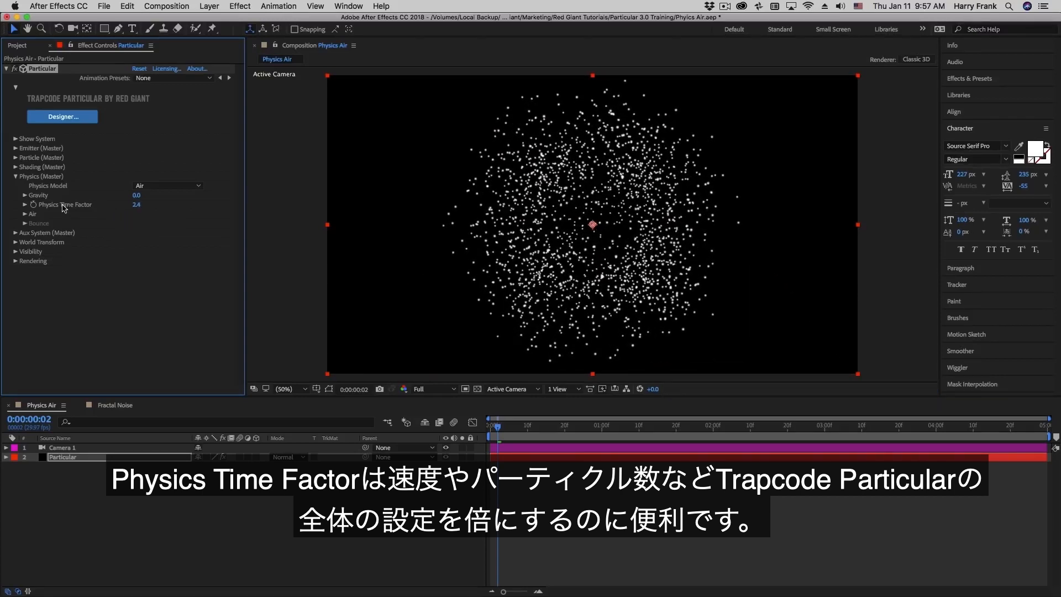
left_click(138, 204)
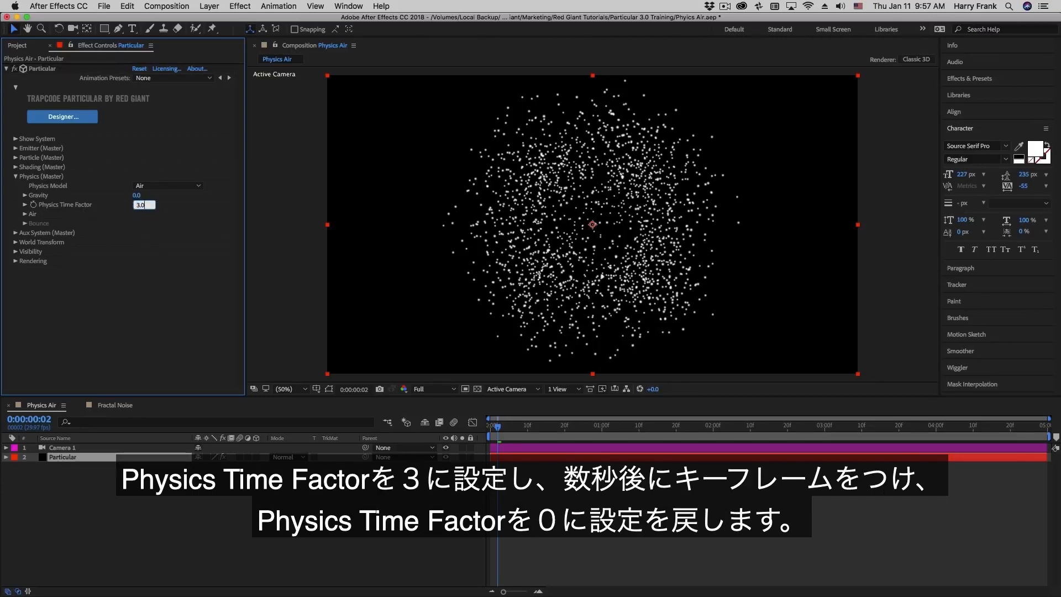
key("Return")
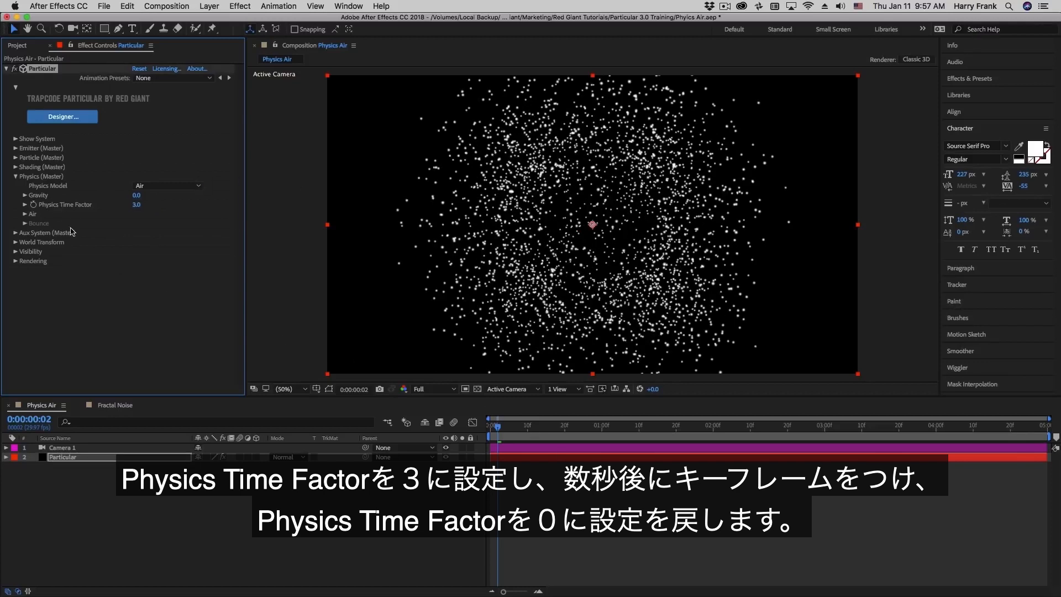
left_click(44, 207)
left_click_drag(503, 430, 512, 428)
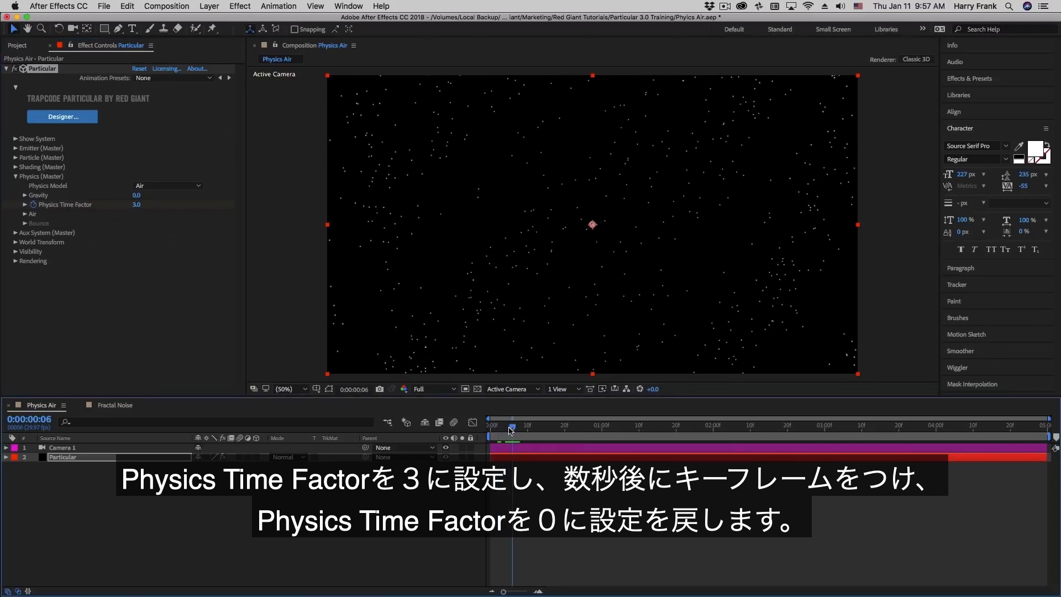
left_click(135, 204)
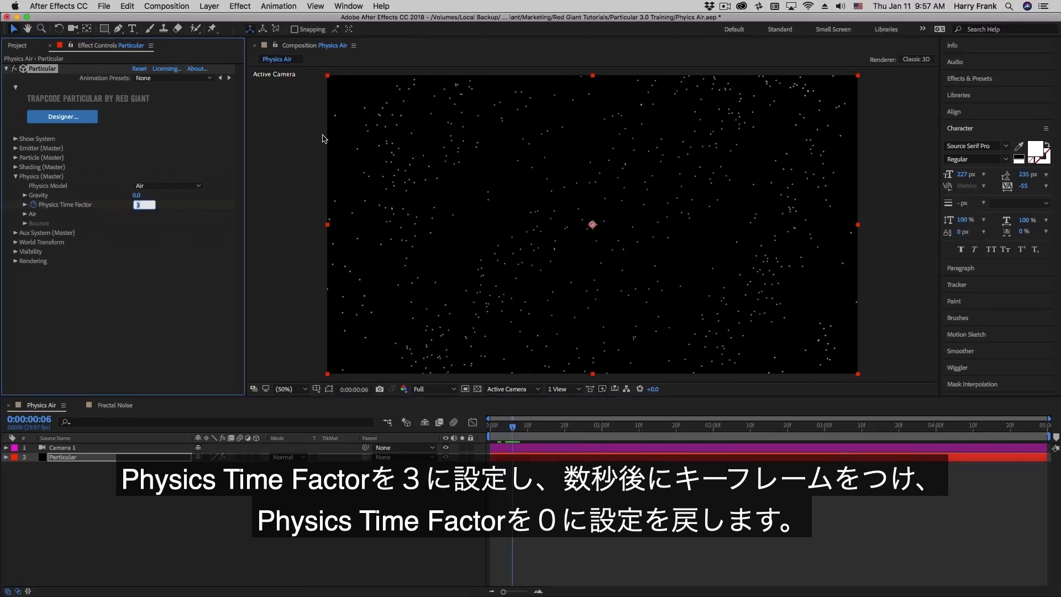
key("Return")
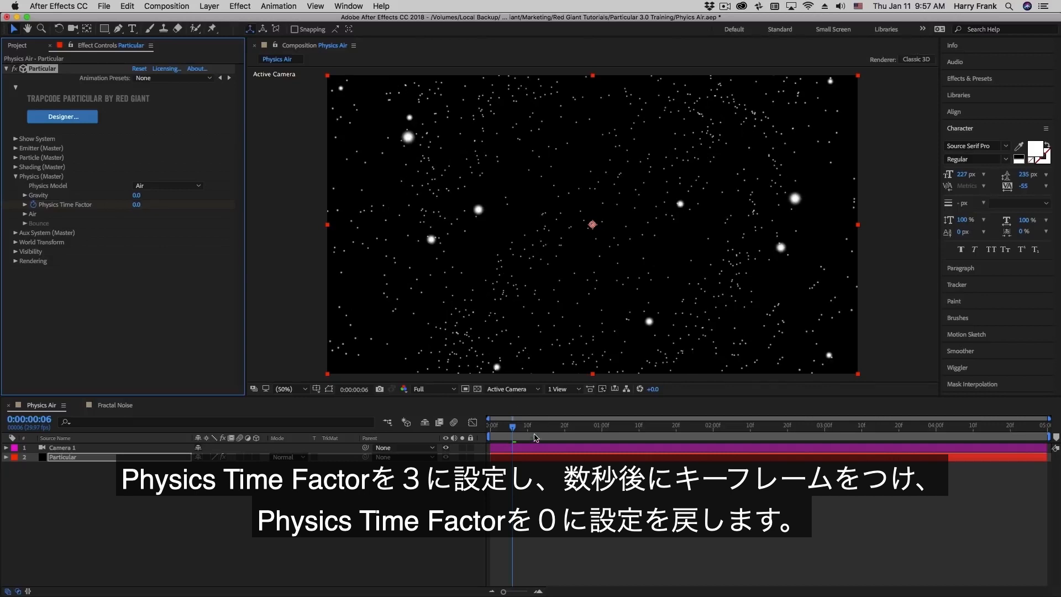
key("End")
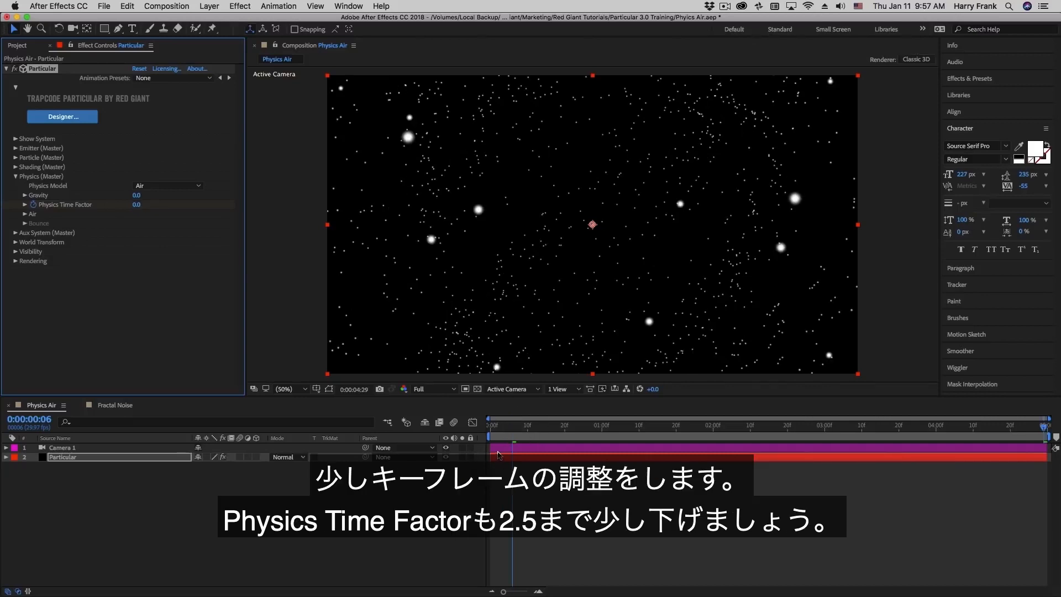
- Reveal the keyframes with U, change the first Physics Time Factor keyframe to 2.5, and preview
key("u")
left_click(498, 436)
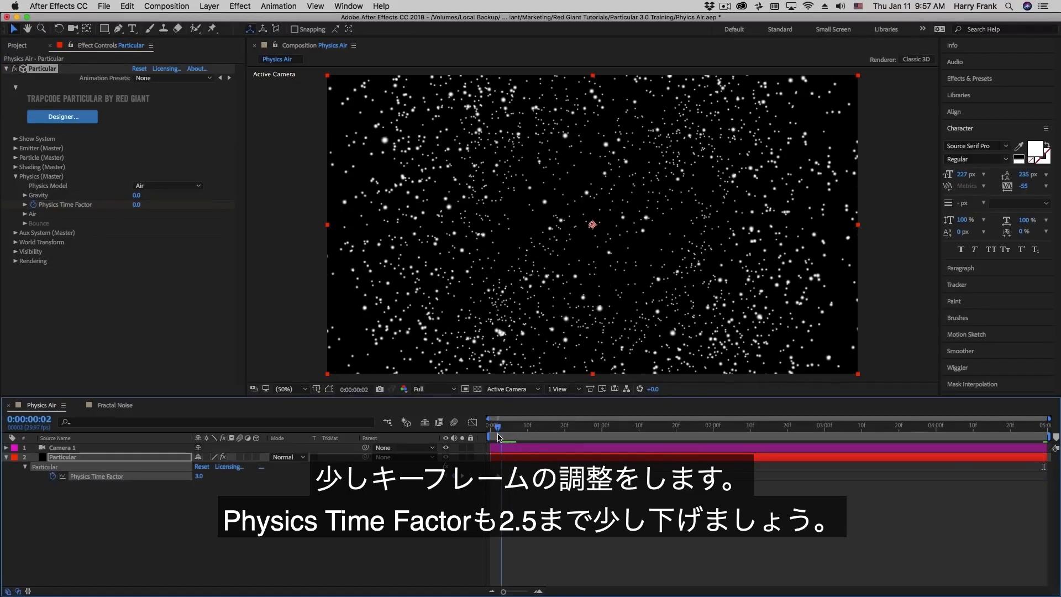
left_click_drag(499, 436, 498, 431)
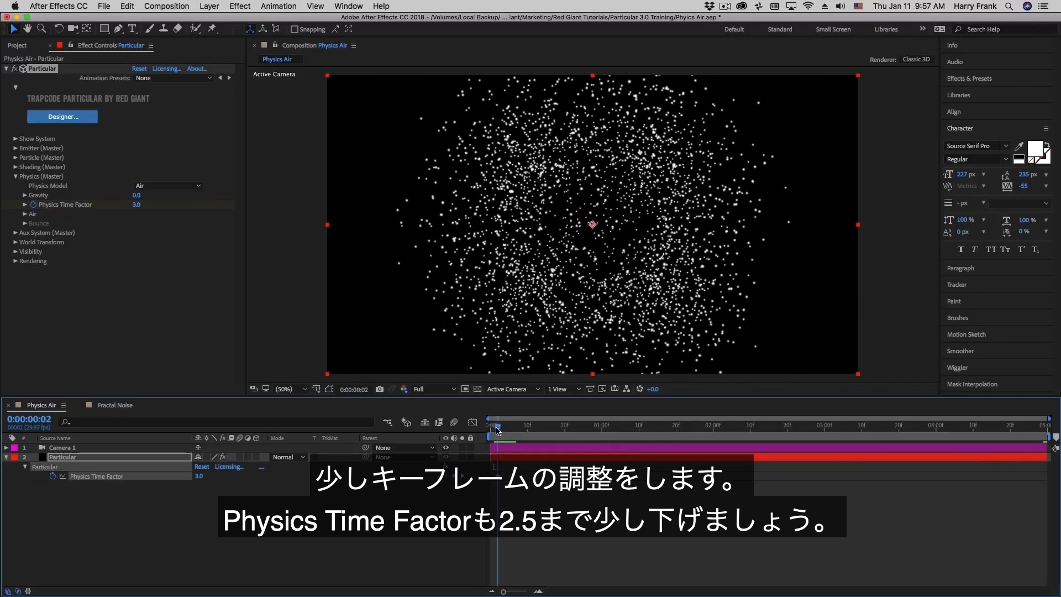
left_click(137, 204)
type("2.5")
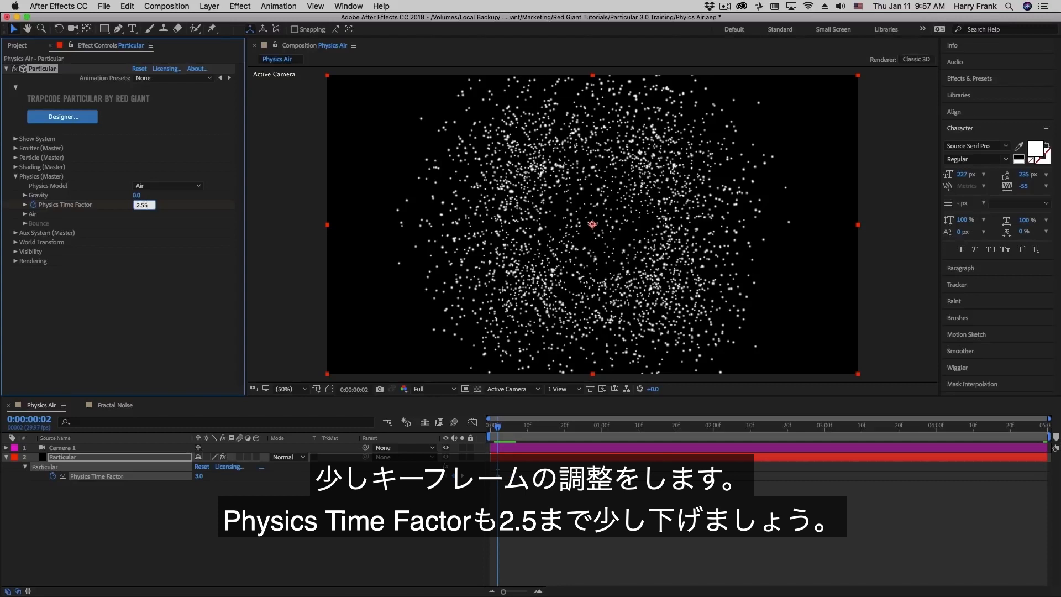
key("Return")
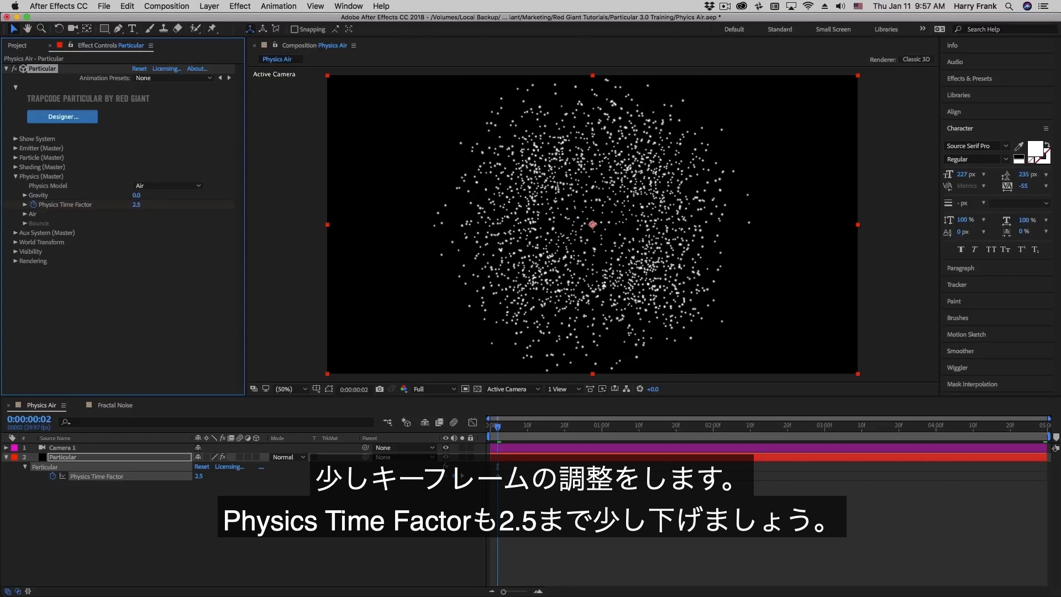
left_click_drag(499, 440, 502, 440)
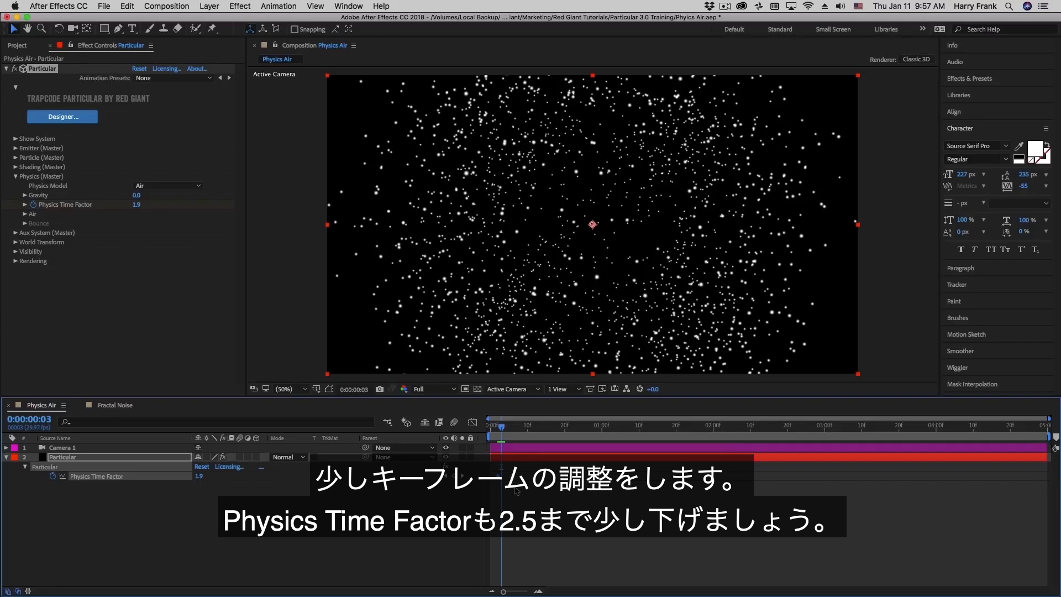
key("space")
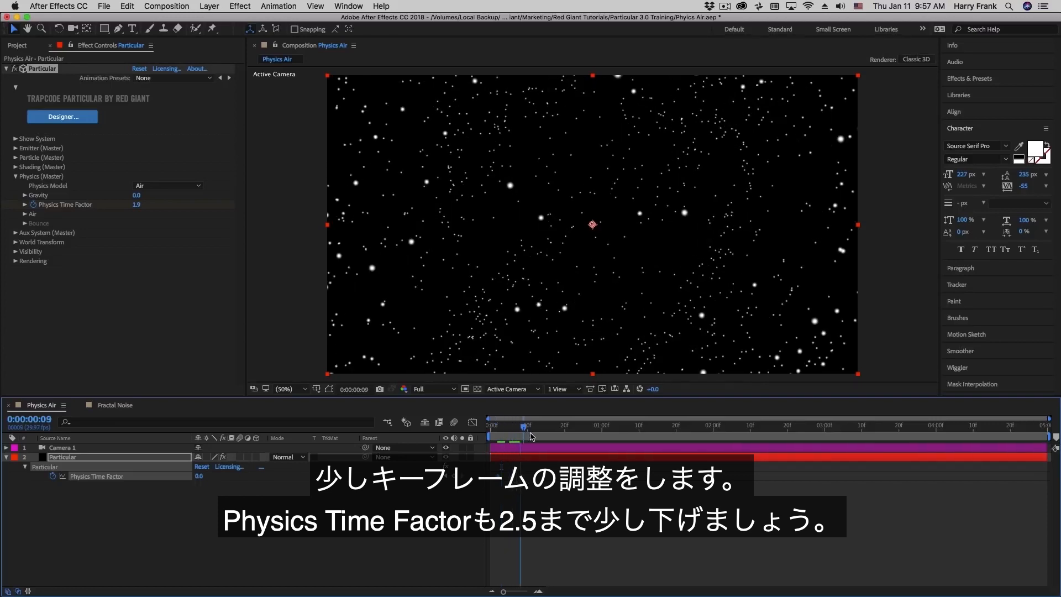
left_click_drag(527, 436, 500, 427)
key("space")
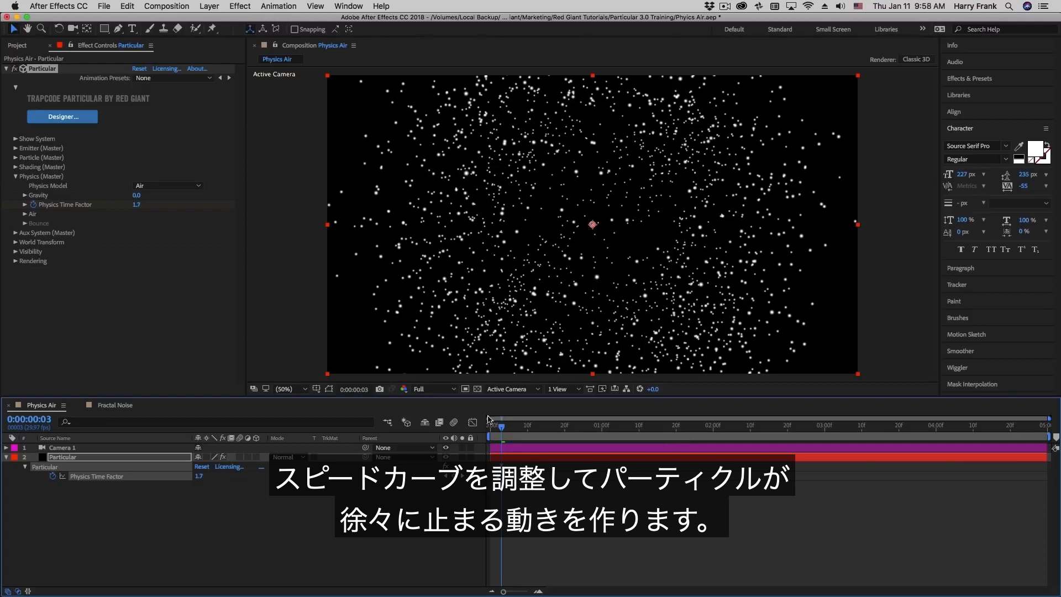
- Lengthen the ease into the final 0.0 keyframe in the Graph Editor and preview the slowdown
left_click(472, 422)
left_click(512, 561)
left_click_drag(508, 561, 497, 561)
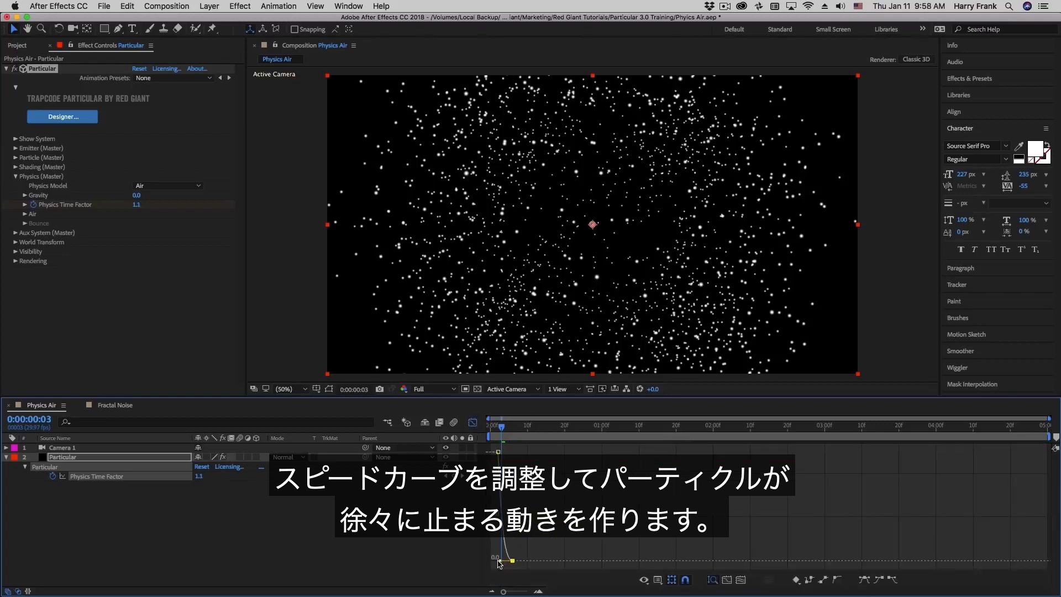
left_click(472, 422)
key("space")
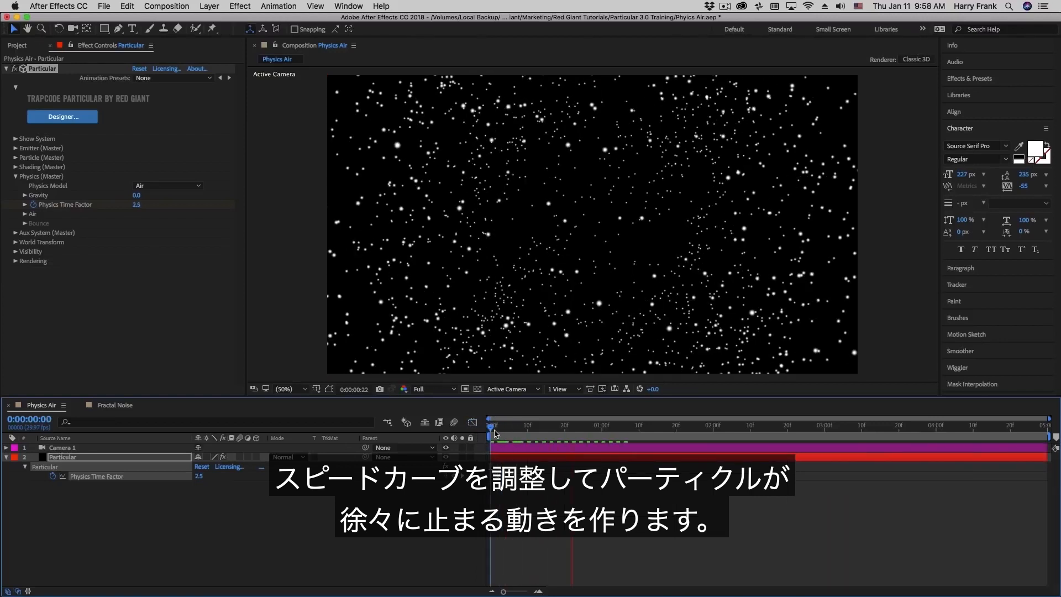
left_click(495, 434)
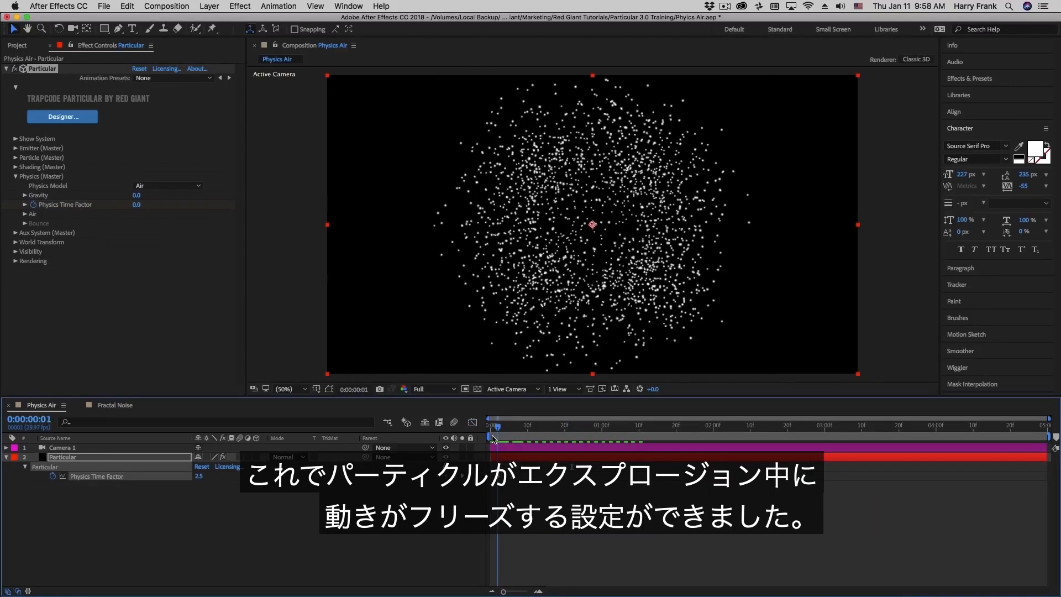
left_click_drag(493, 438, 552, 444)
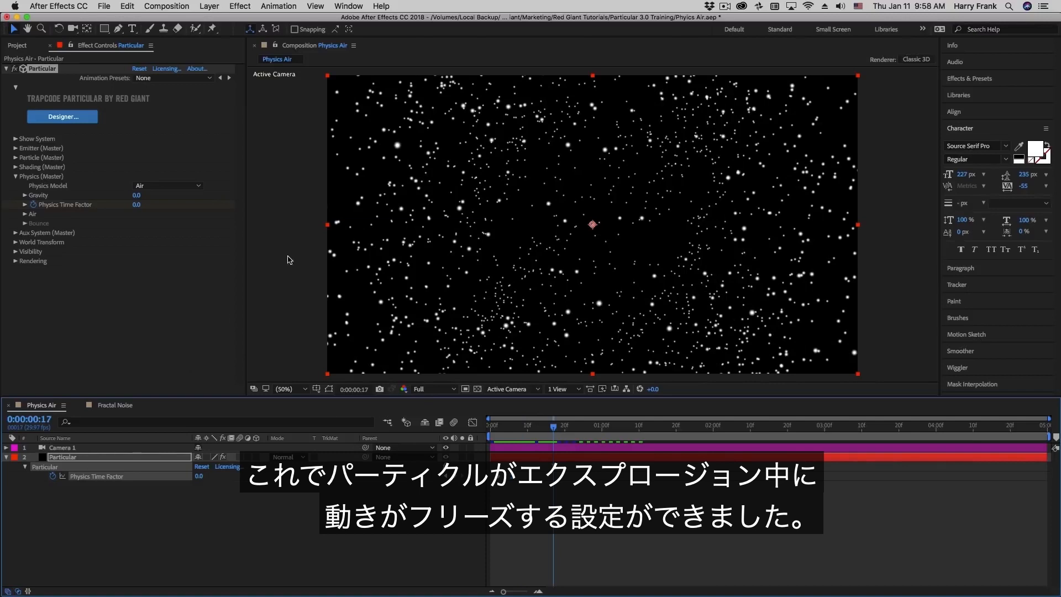
- Add a 3D Null 1 layer and parent Camera 1 to it
left_click(212, 7)
mouse_move(221, 15)
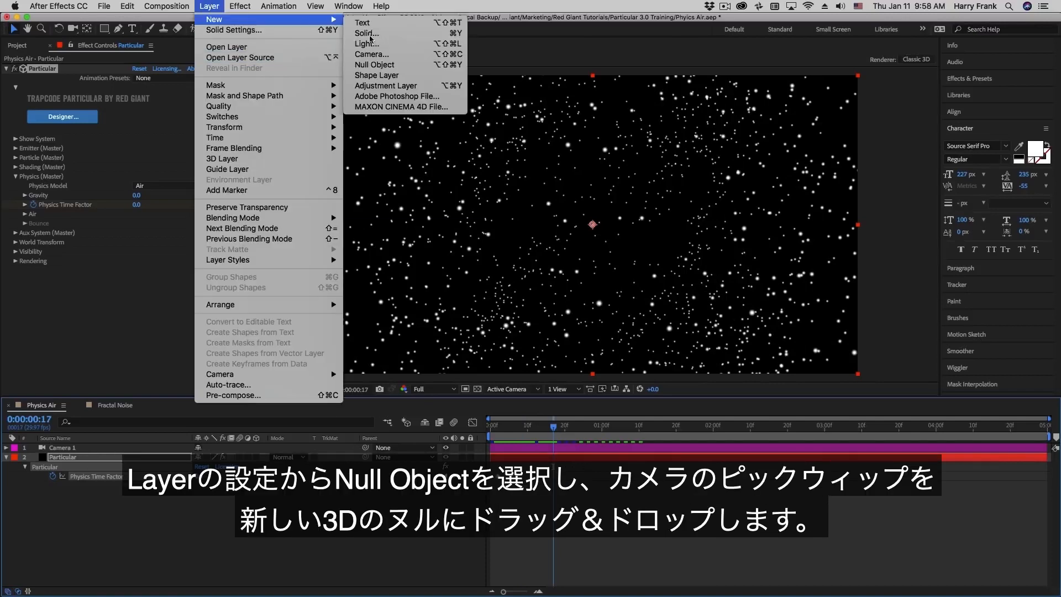
left_click(371, 68)
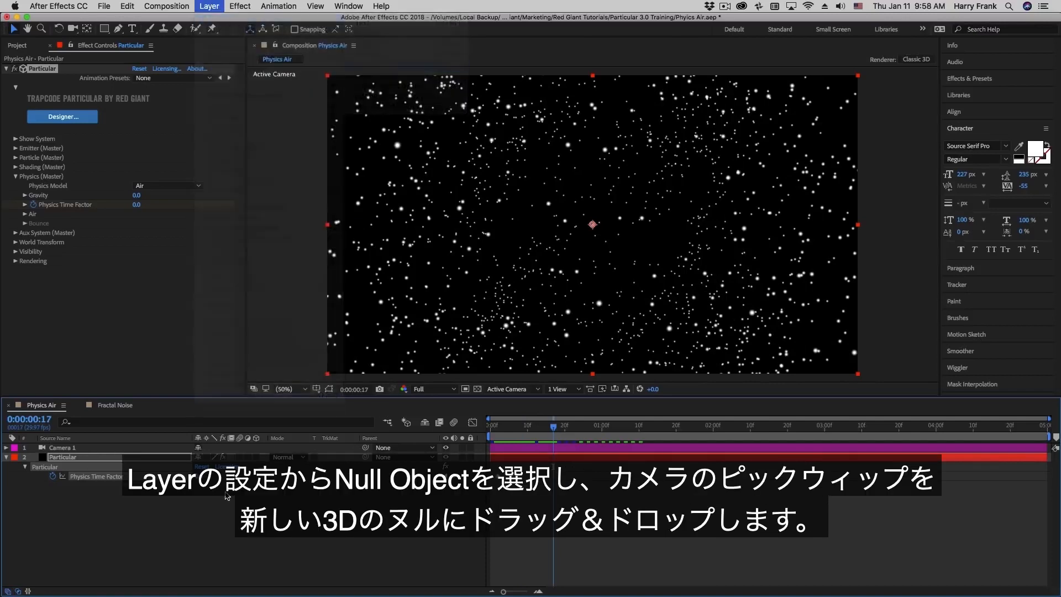
left_click(257, 458)
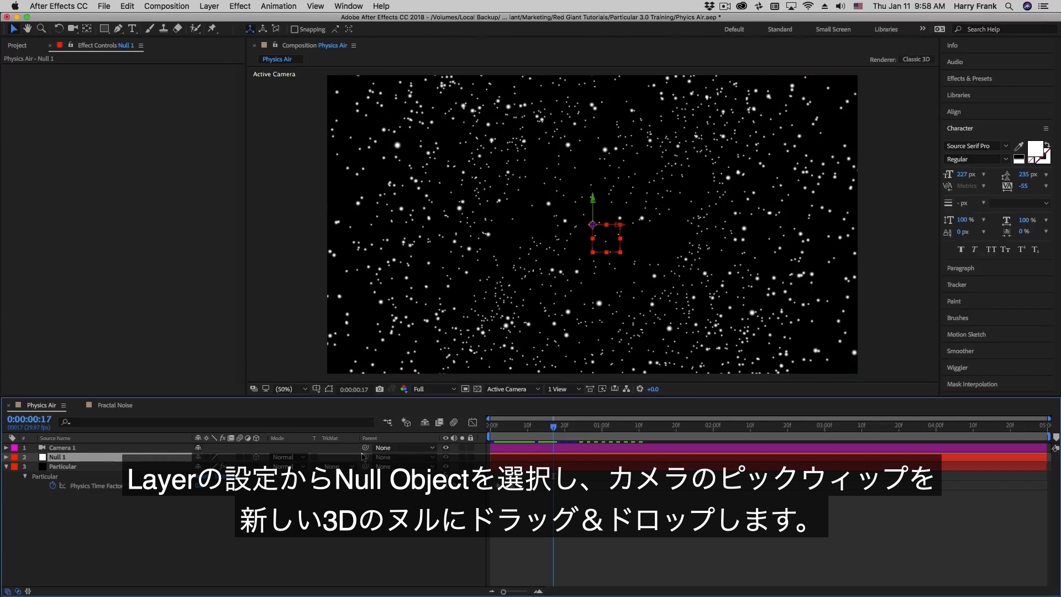
left_click_drag(365, 447, 114, 460)
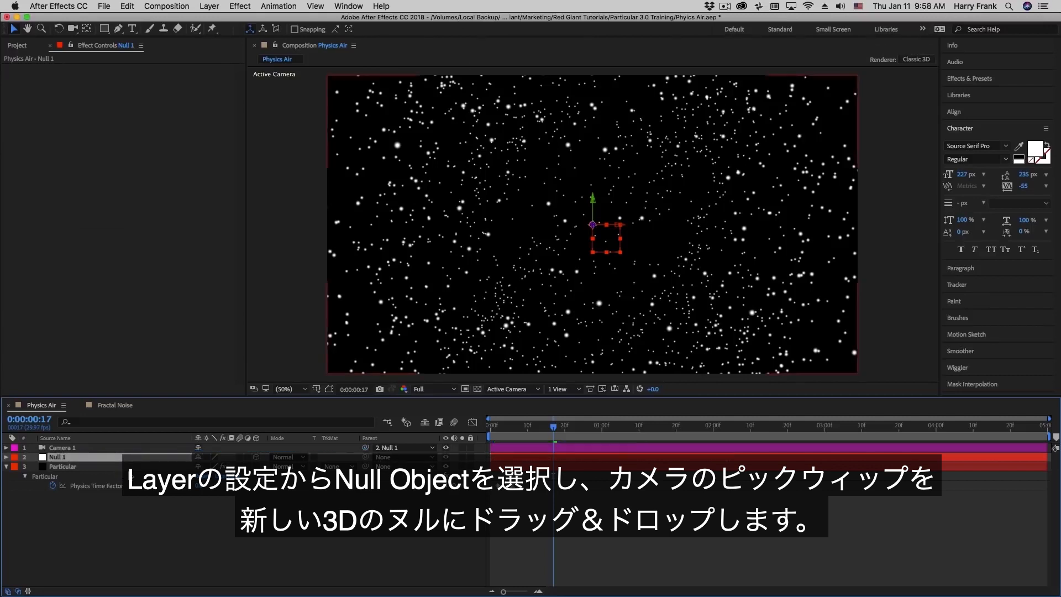
- Set X, Y and Z Rotation keyframes on Null 1 at the composition start
key("r")
key("Home")
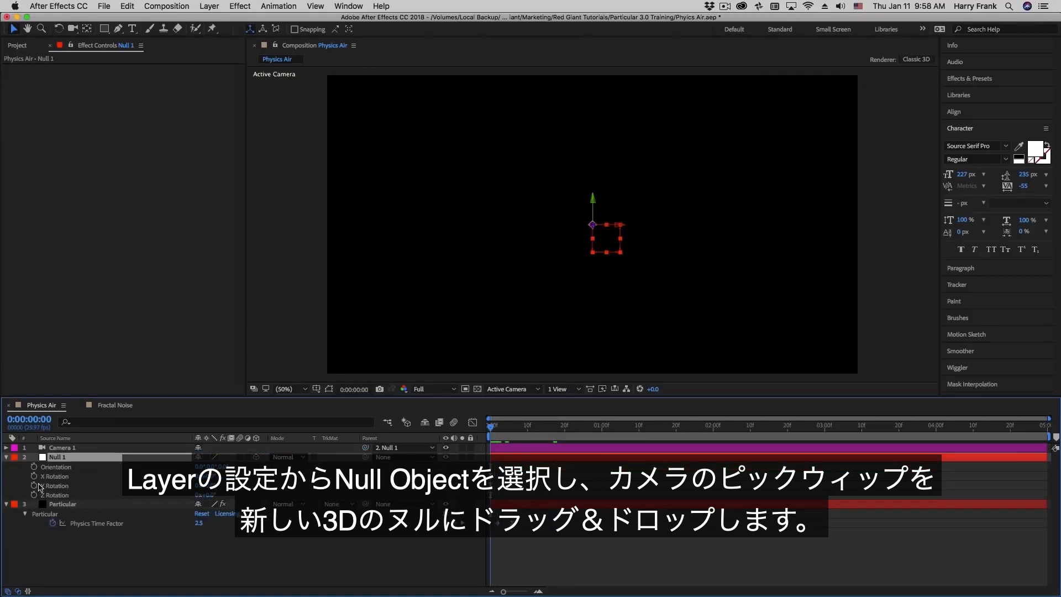
left_click_drag(33, 476, 34, 496)
left_click_drag(641, 435, 717, 435)
left_click(259, 567)
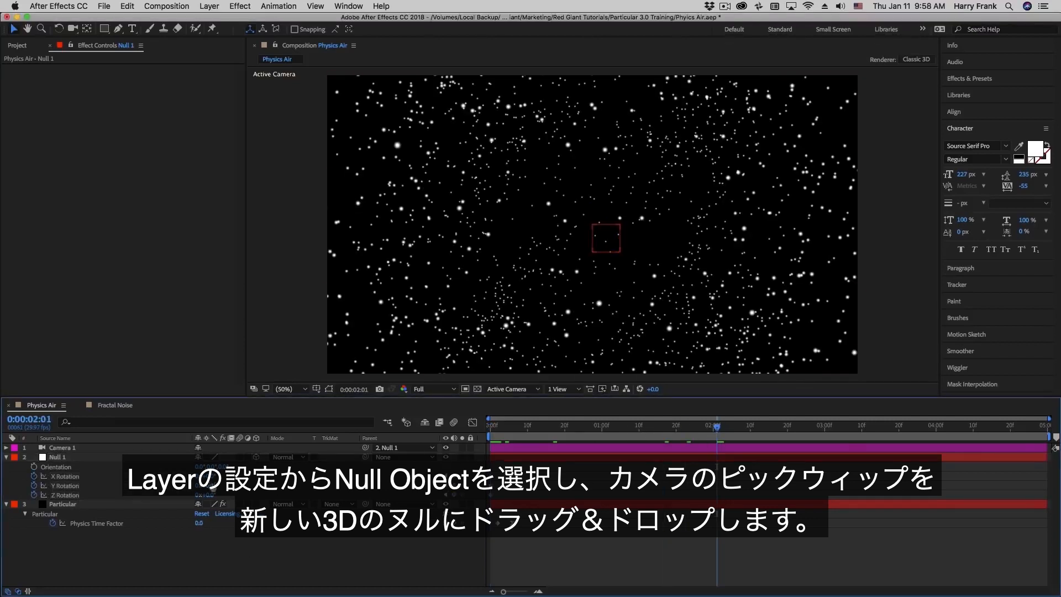
left_click_drag(213, 486, 227, 485)
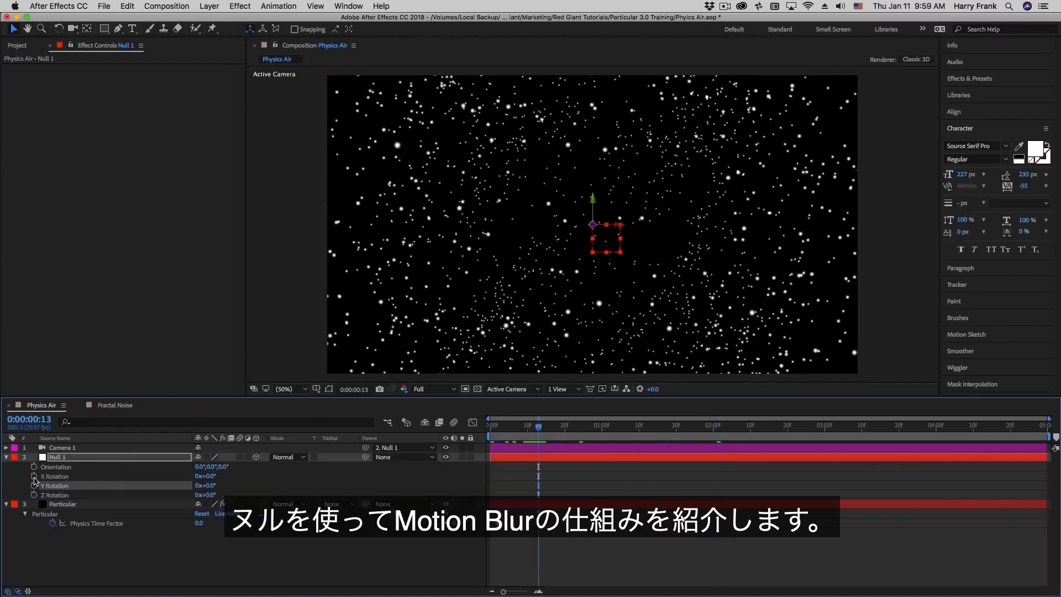
- At 2 seconds, set Null 1's Y Rotation to -41.3° and X Rotation to about -16.5°
left_click_drag(35, 481, 36, 493)
left_click_drag(719, 427, 713, 428)
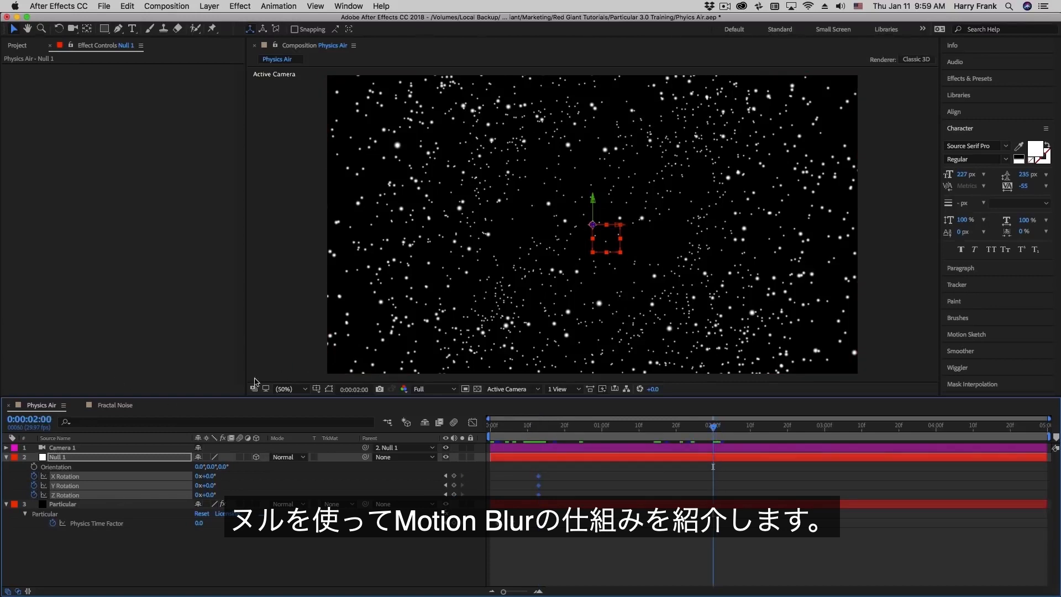
left_click(407, 486)
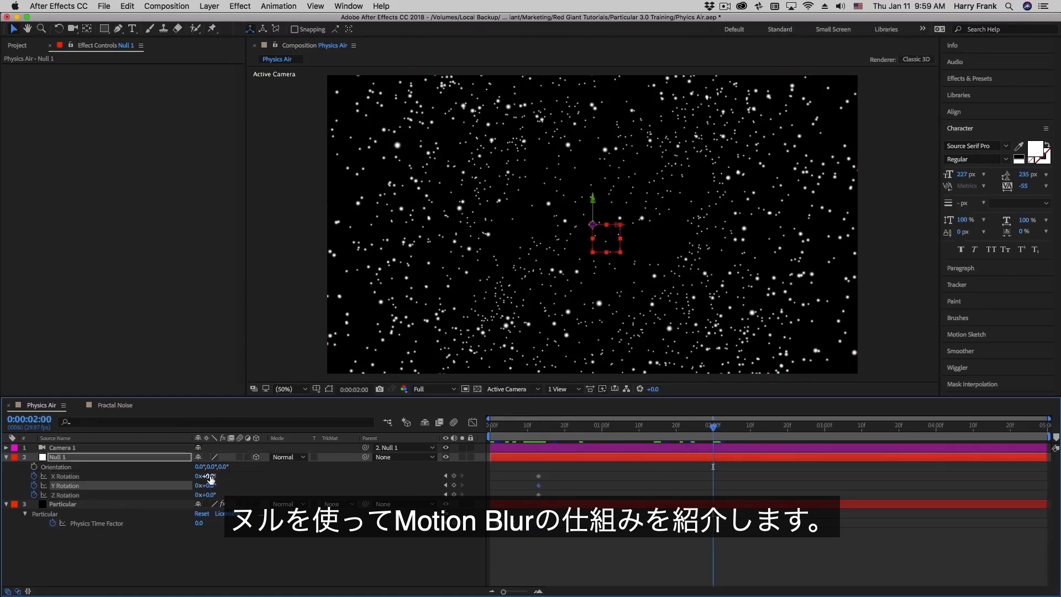
left_click_drag(220, 486, 31, 471)
left_click_drag(209, 477, 111, 469)
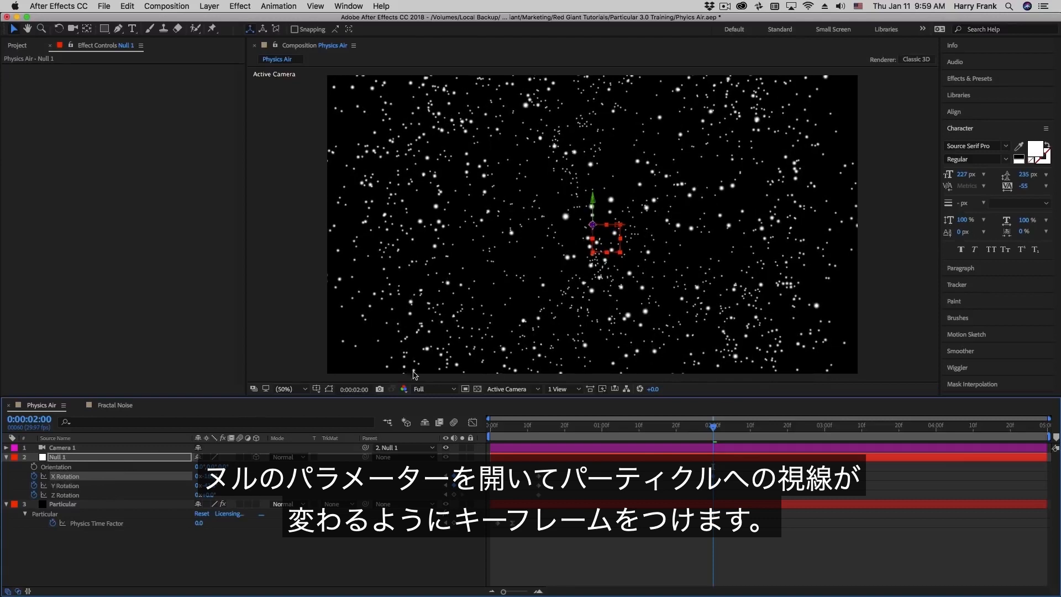
- Scrub the timeline from the start to review the camera swing around the frozen burst
left_click_drag(731, 465, 473, 484)
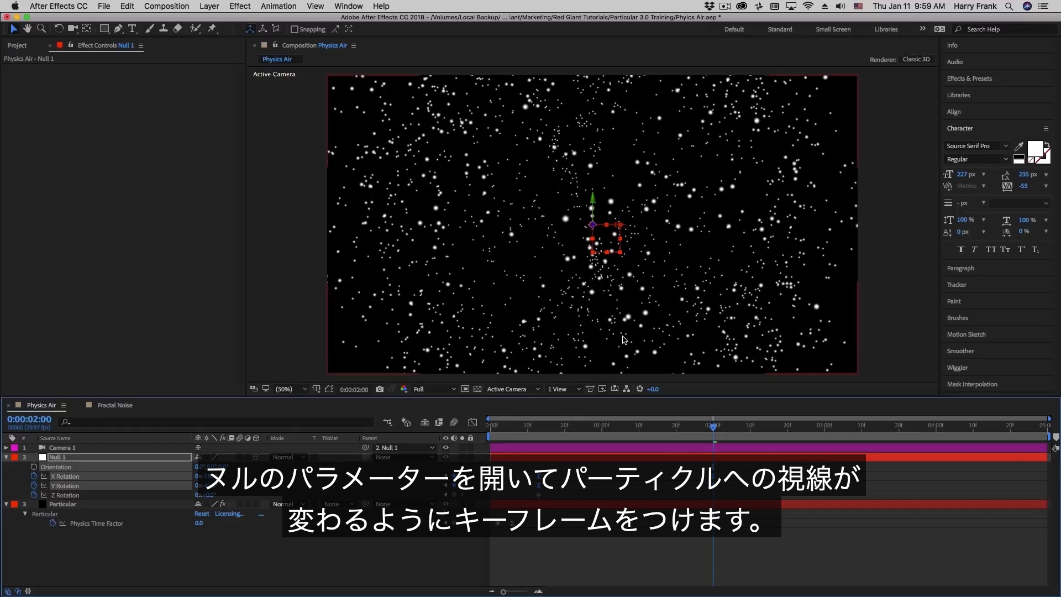
left_click_drag(510, 427, 476, 431)
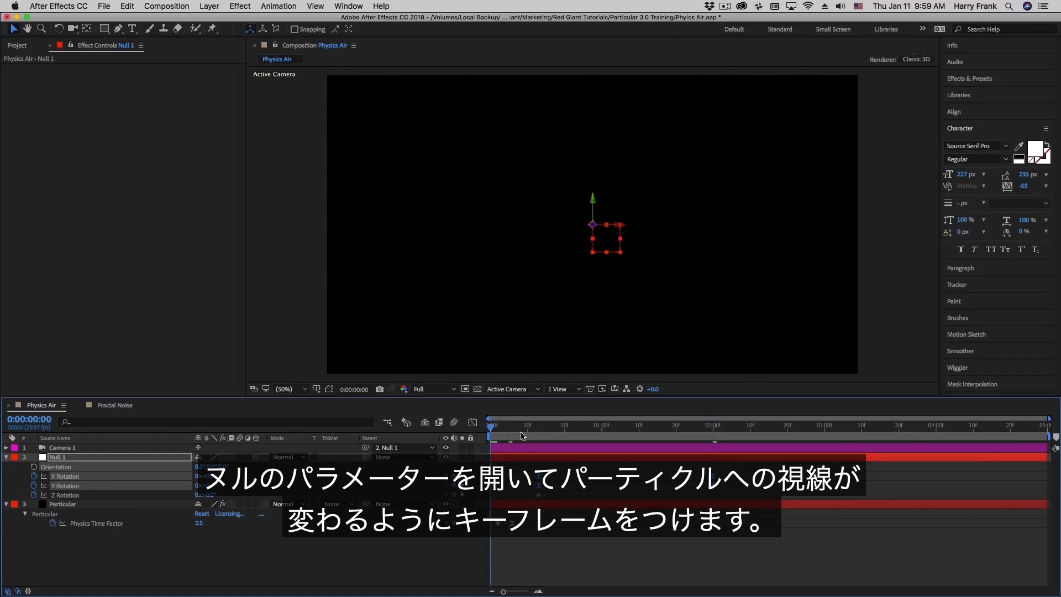
left_click(497, 427)
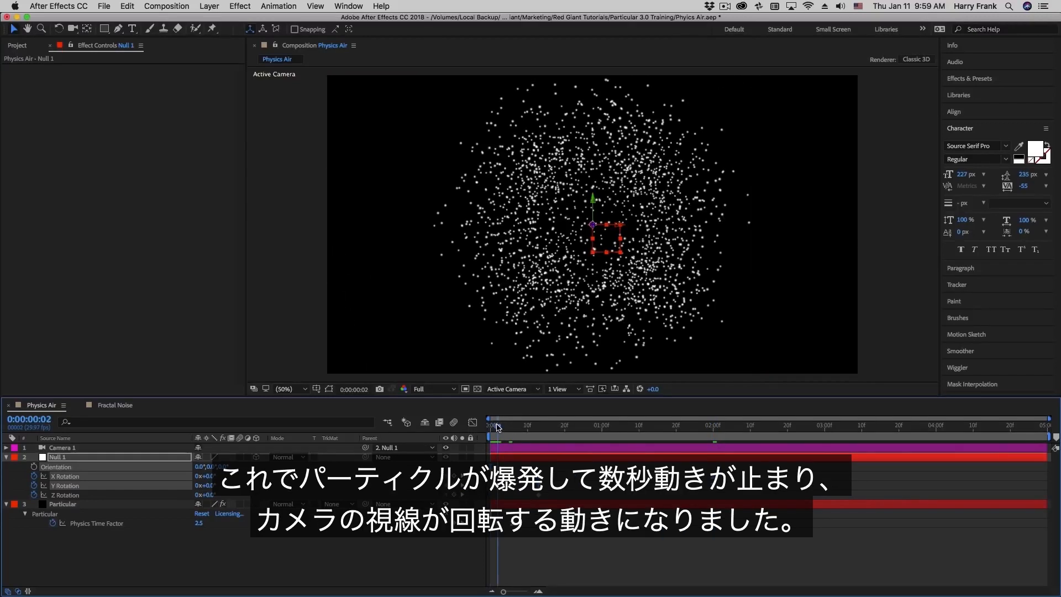
left_click_drag(498, 426, 522, 443)
left_click_drag(528, 443, 750, 485)
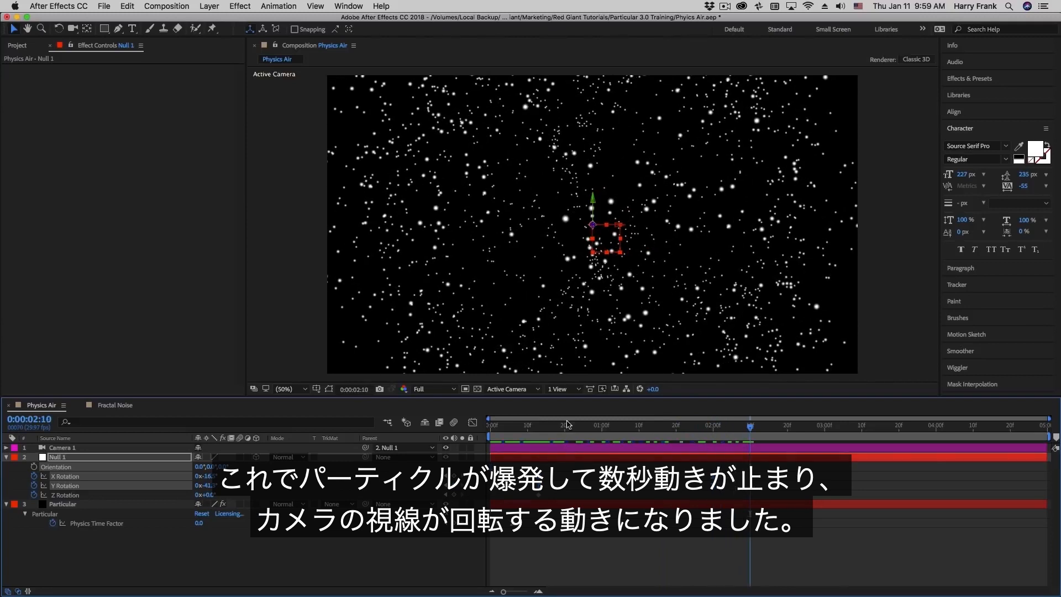
left_click(58, 513)
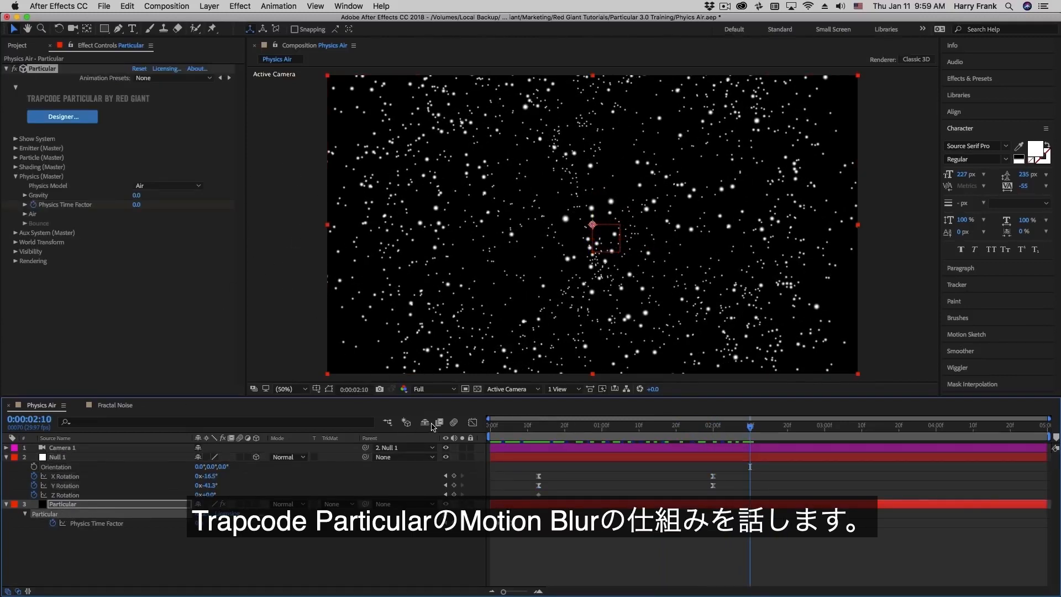
- Enable motion blur for the composition and the Particular layer, then scrub frames 3–15 to preview
left_click(455, 423)
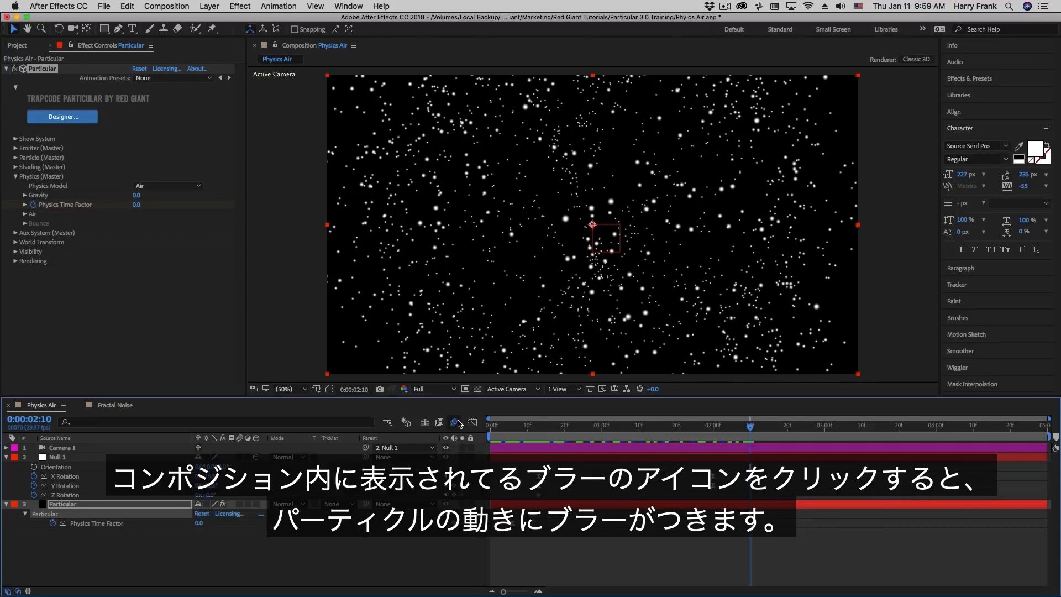
left_click(240, 504)
left_click_drag(547, 427, 502, 444)
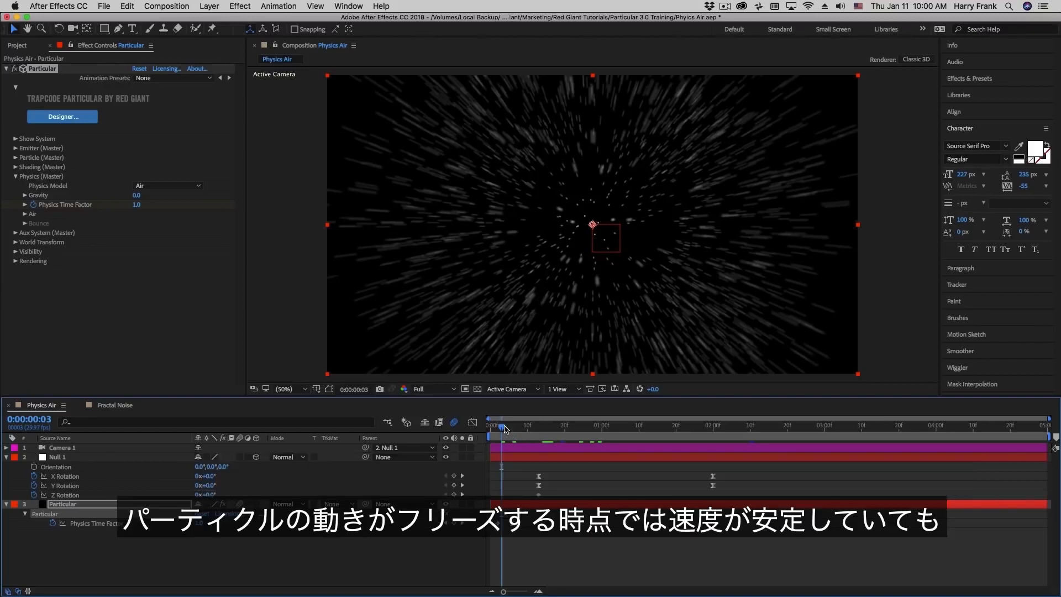
left_click_drag(509, 426, 512, 426)
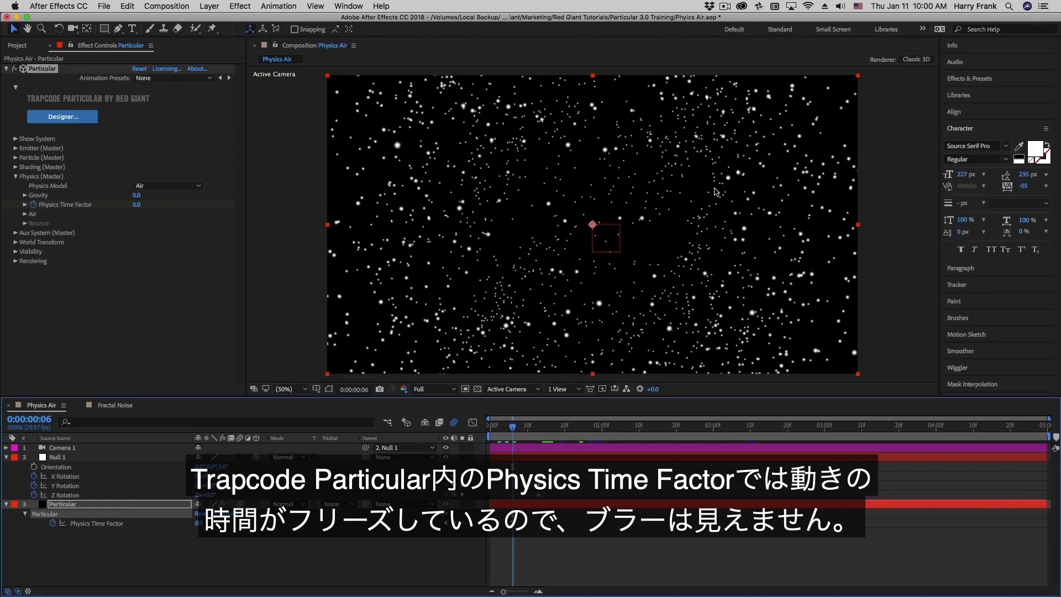
left_click_drag(532, 428, 587, 443)
- Select Null 1's rotation keyframes, preview the particles during the camera turn, and show Particular's settings
left_click(701, 496)
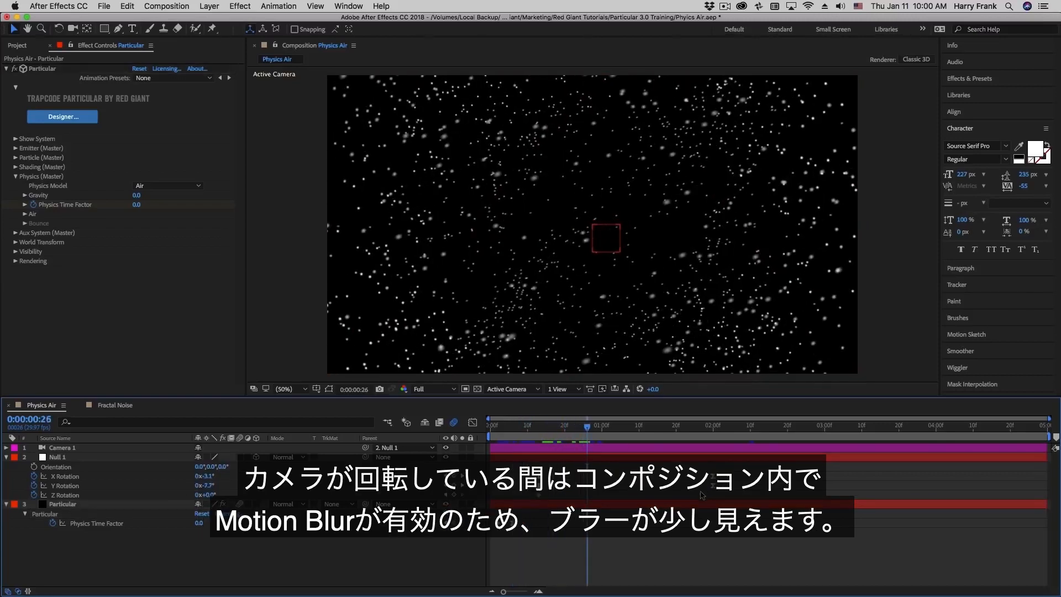
left_click_drag(700, 495, 645, 485)
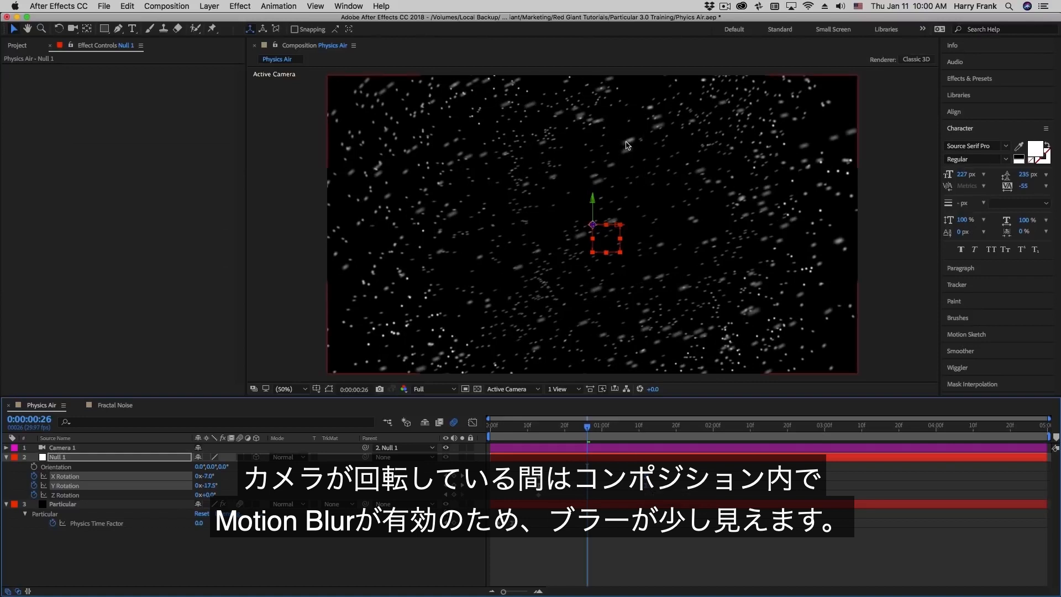
left_click_drag(512, 428, 588, 434)
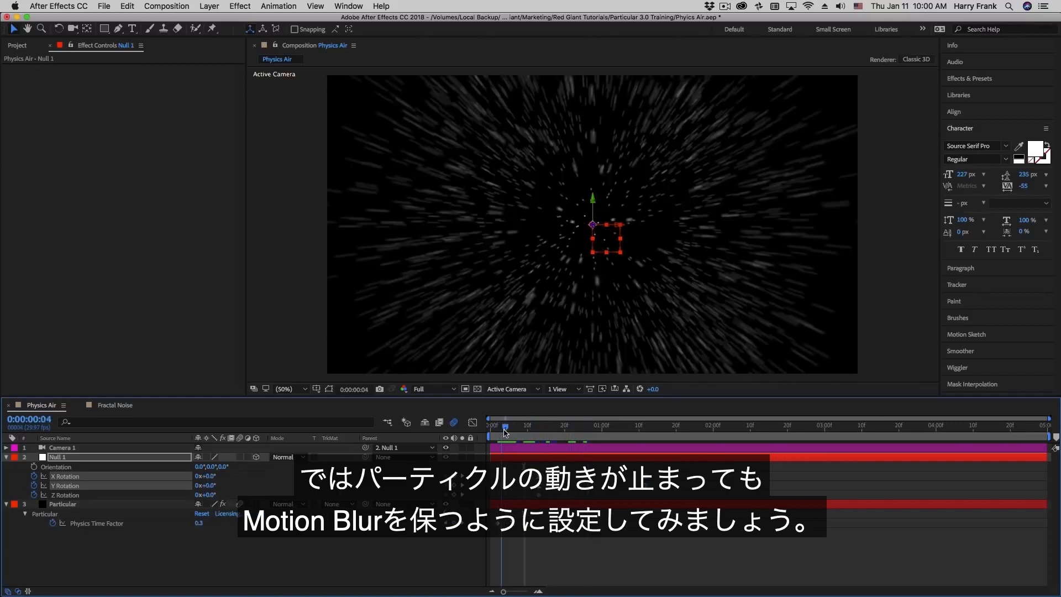
mouse_move(504, 433)
left_mouse_down()
mouse_move(524, 434)
mouse_move(513, 435)
left_mouse_up()
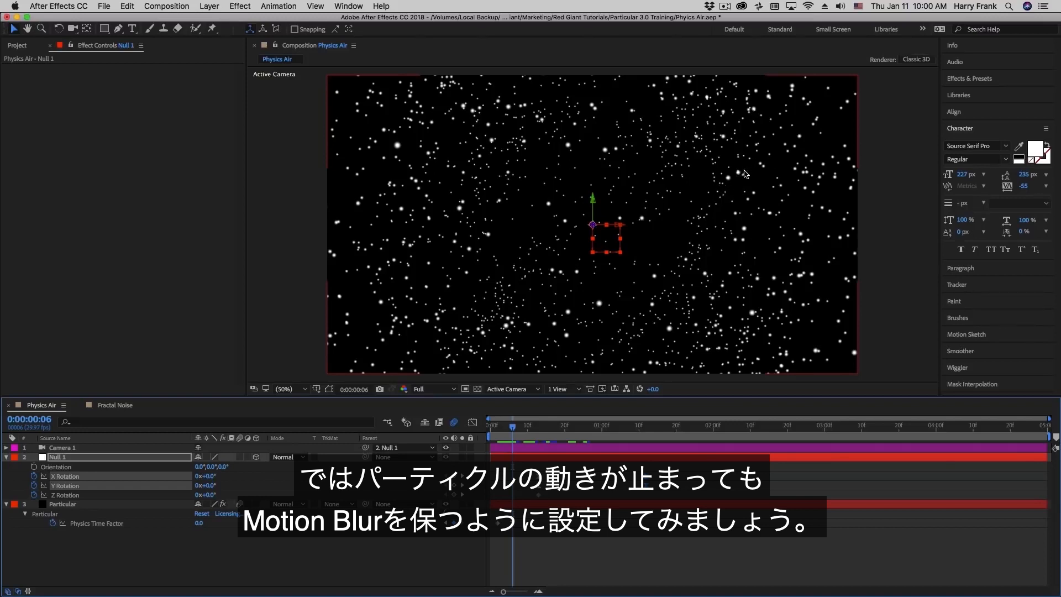
left_click(67, 512)
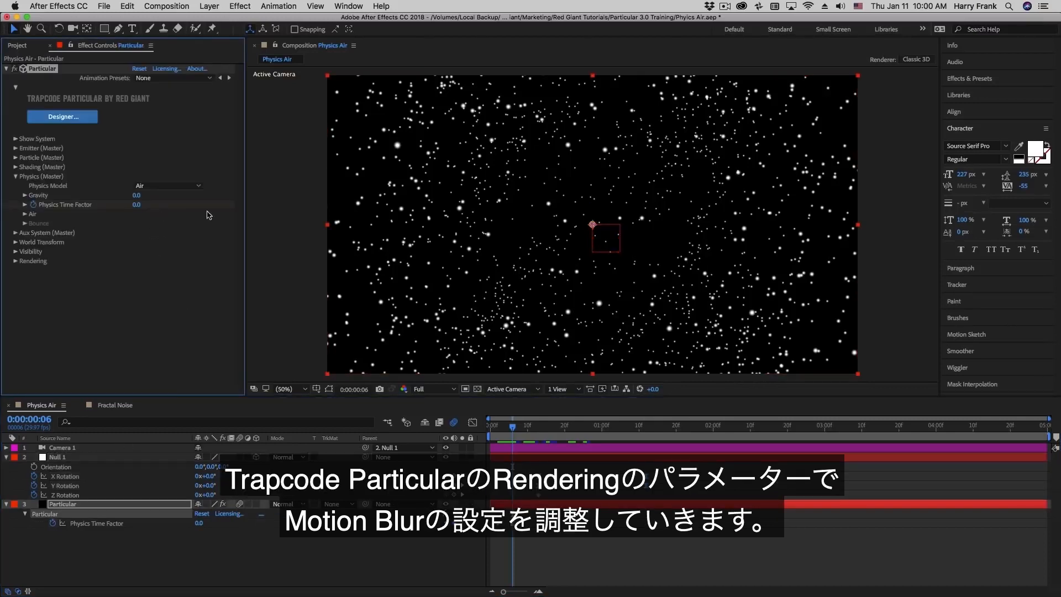
- Under Rendering > Motion Blur, set Disregard to Physics Time Factor (PTF)
left_click(16, 261)
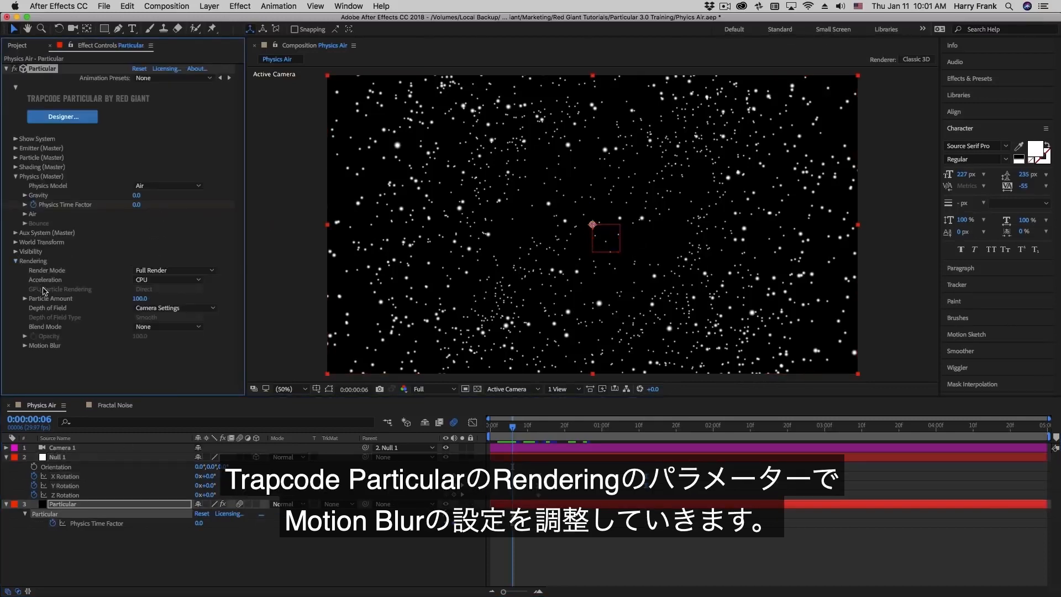
left_click(23, 347)
scroll(33, 365, "down", 2)
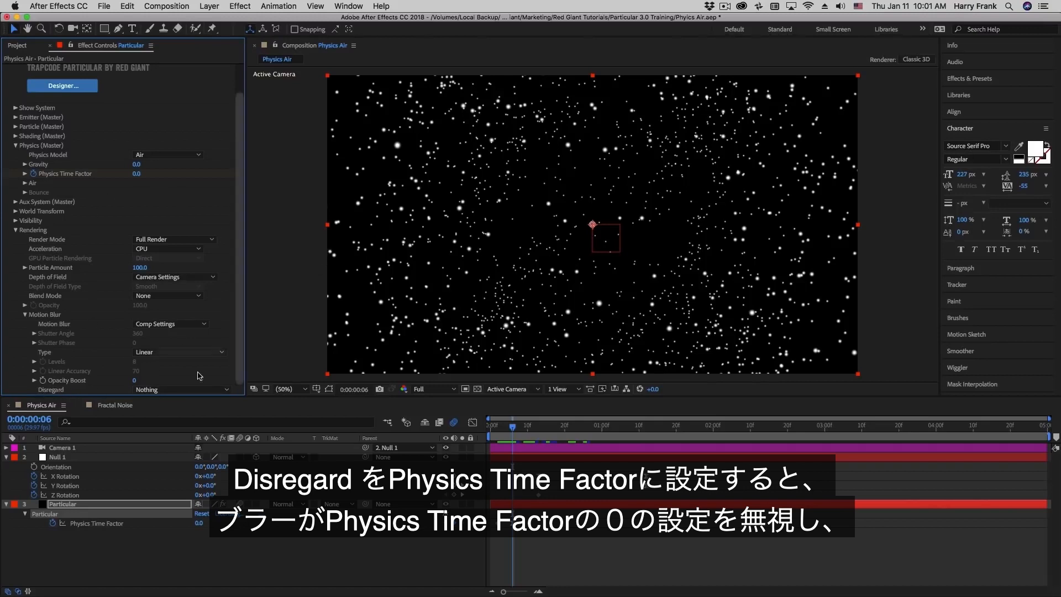
left_click(162, 389)
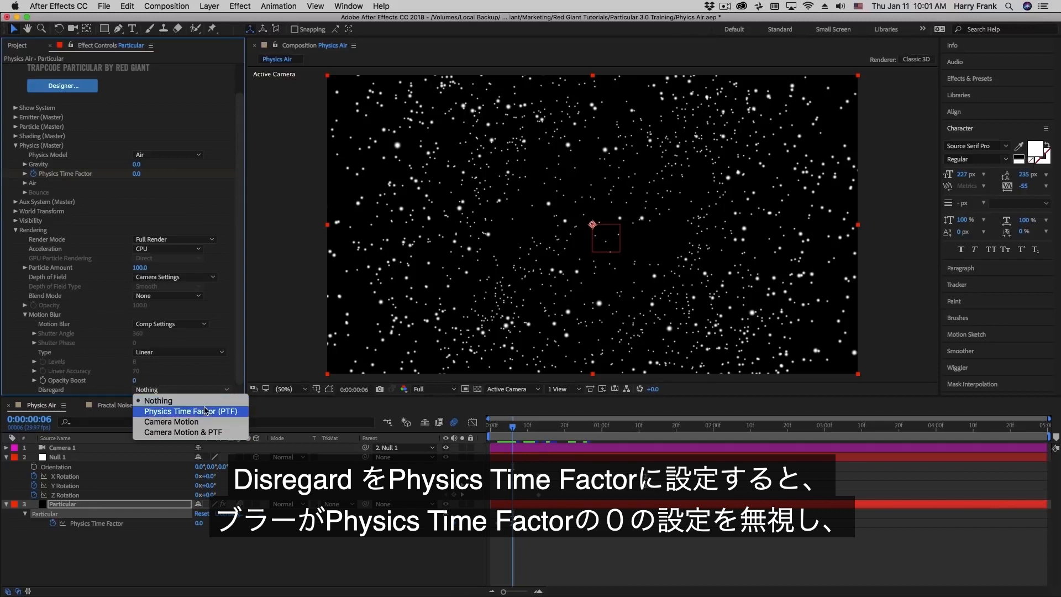
left_click(232, 412)
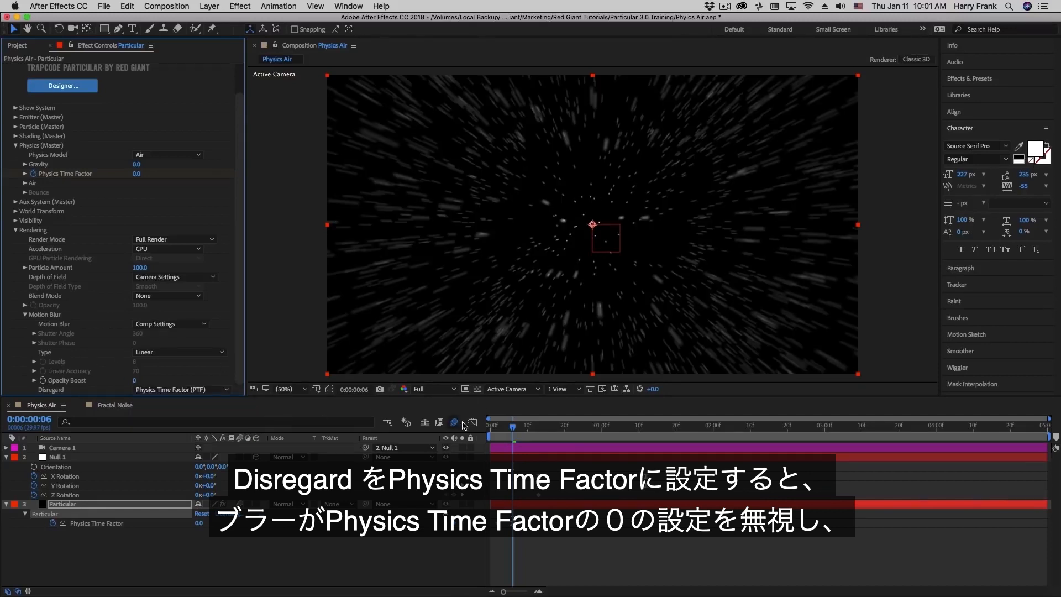
- Scrub through the first frames up to frame 24 to compare the particle streaks
left_click_drag(504, 429, 512, 430)
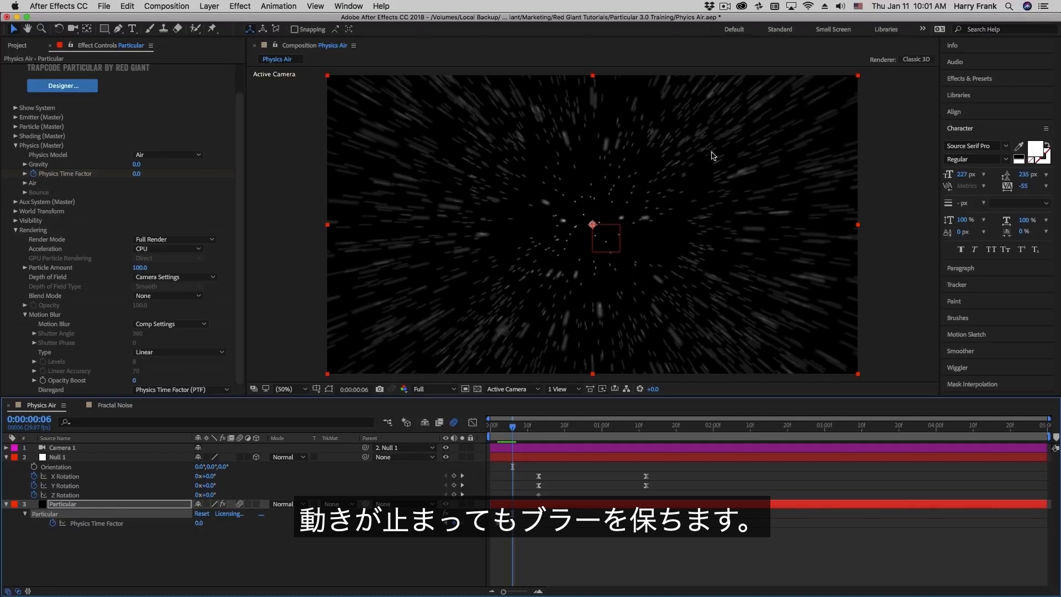
left_click_drag(497, 424, 564, 431)
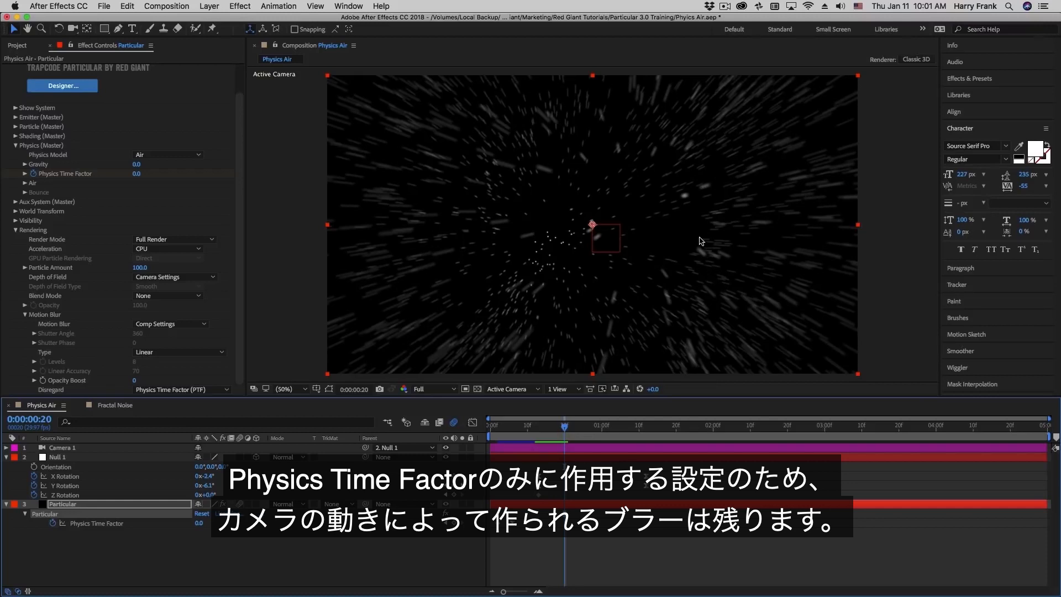
left_click_drag(554, 429, 579, 428)
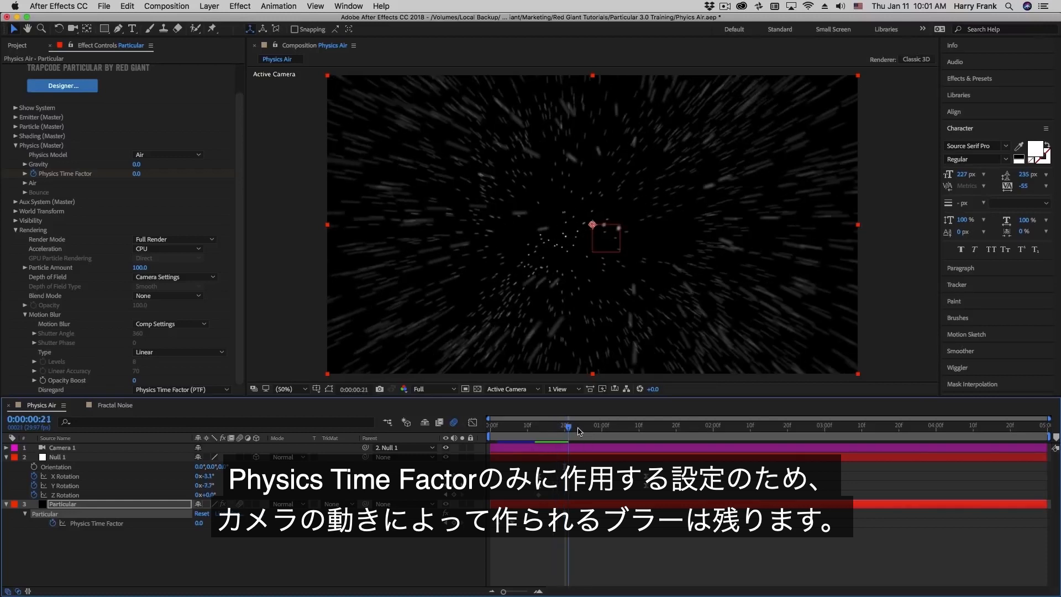
- Switch Motion Blur Disregard to Camera Motion and scrub early and later frames to compare
left_click(177, 389)
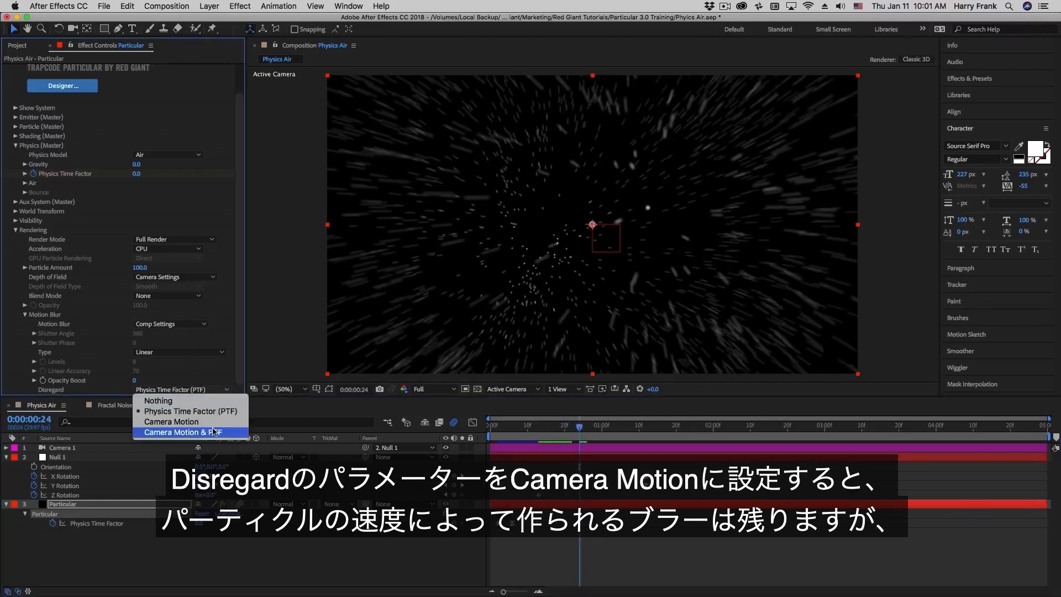
left_click(172, 421)
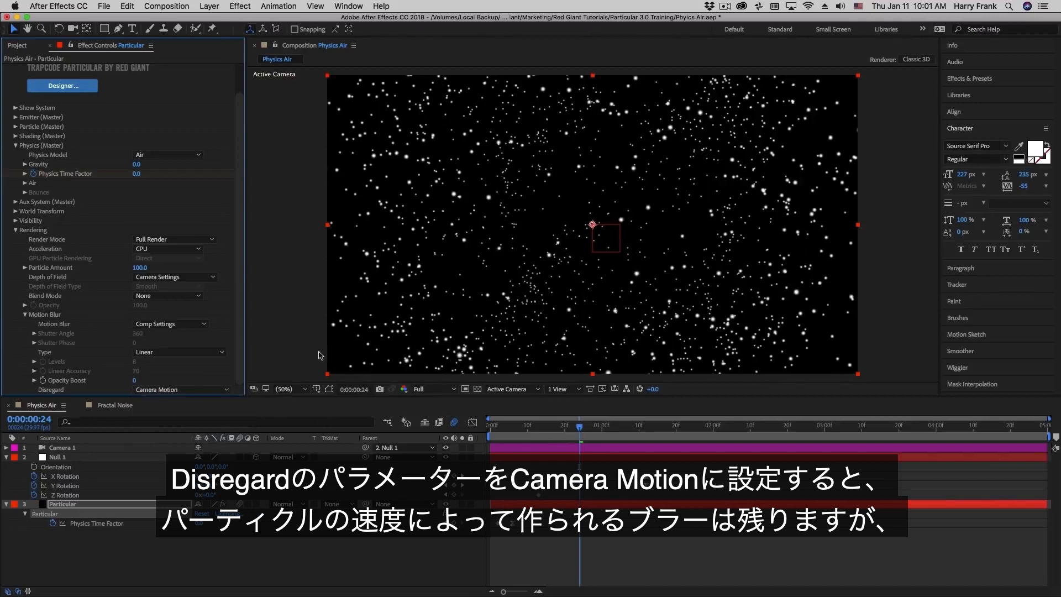
left_click_drag(535, 428, 503, 431)
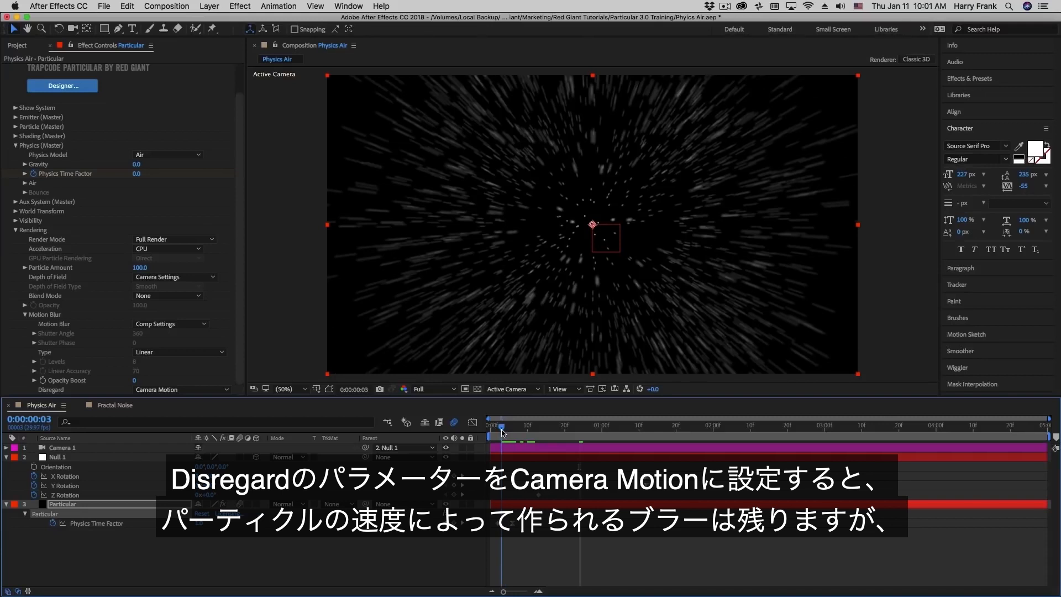
left_click_drag(504, 433, 572, 439)
left_click(162, 388)
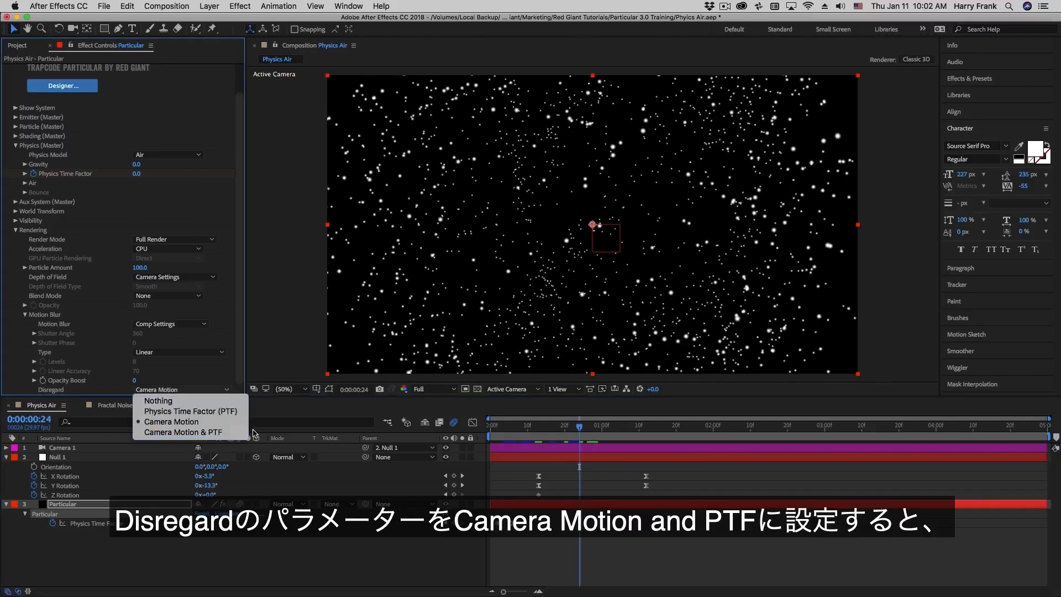
- Choose Camera Motion & PTF for Disregard, preview the particle-only blur, then select the camera and null layers
left_click(204, 432)
left_click(517, 427)
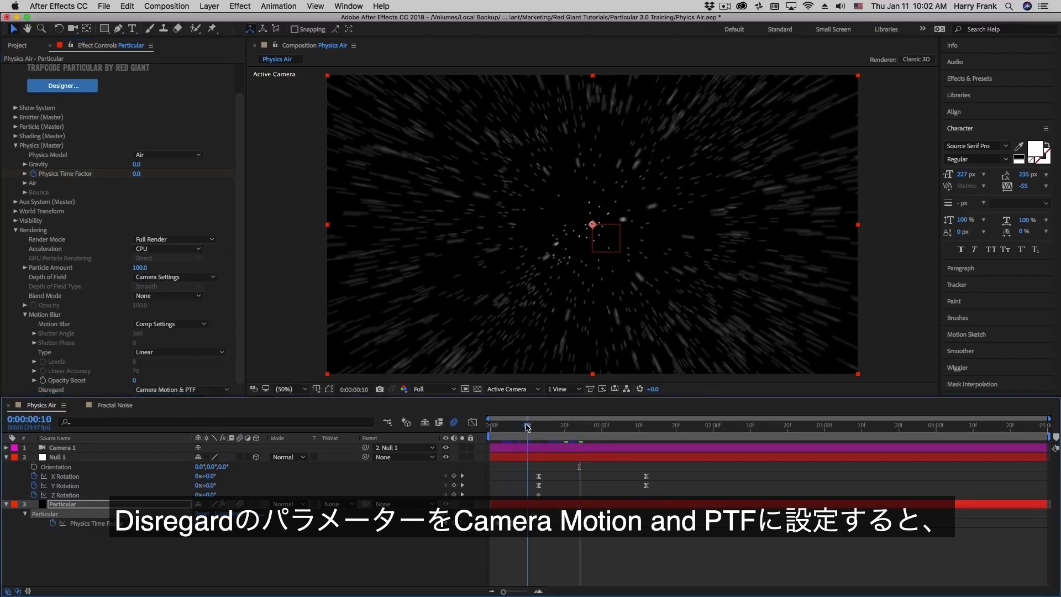
left_click(510, 429)
left_click_drag(509, 430, 576, 441)
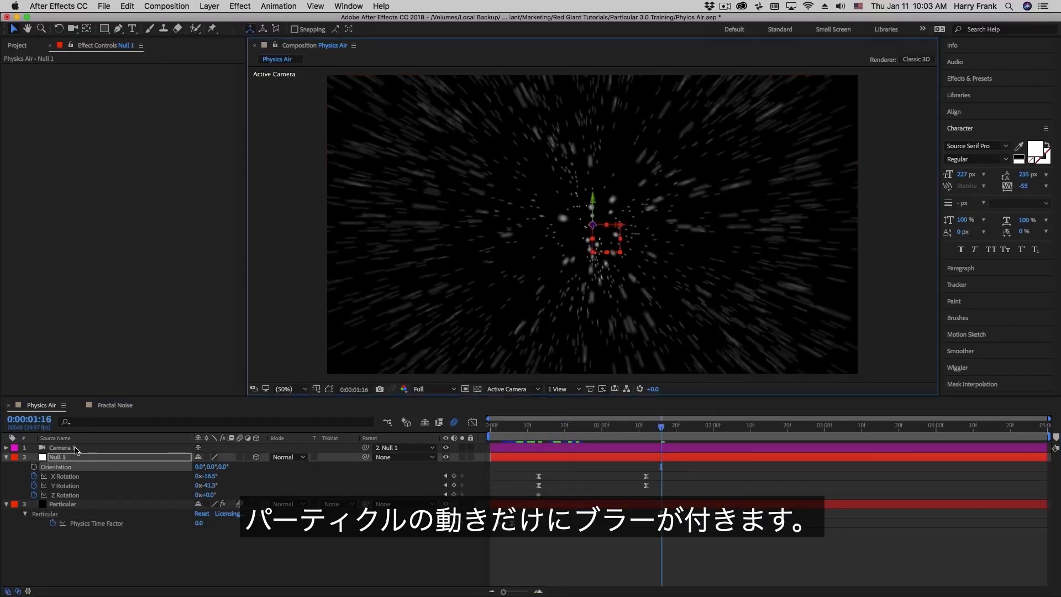
left_click(75, 448, "shift")
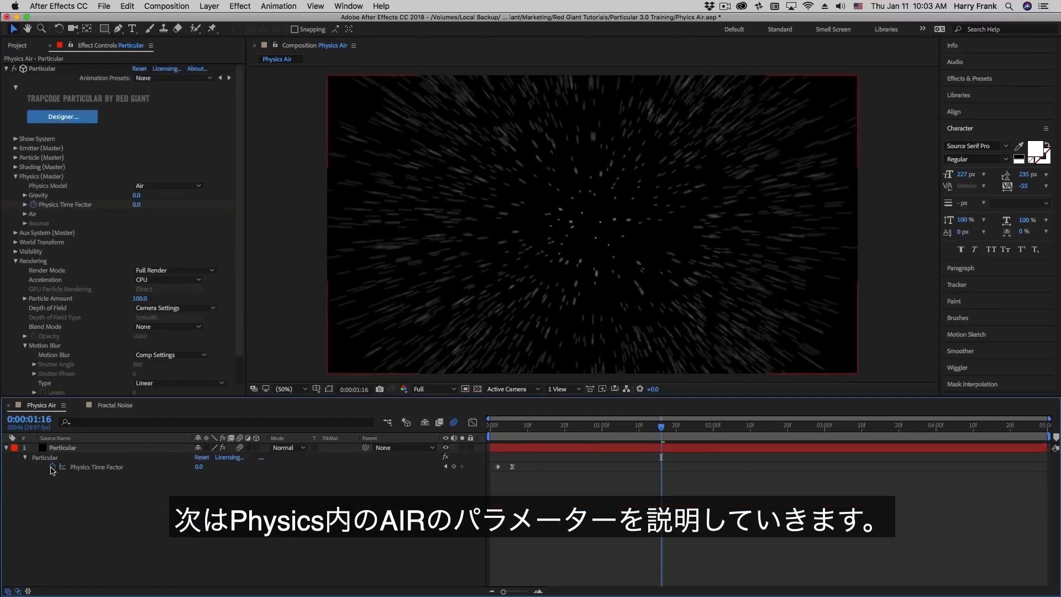
- Delete Camera 1 and Null 1, clear the Physics Time Factor keyframes, and open Particular Designer
left_click(52, 467)
left_click(569, 428)
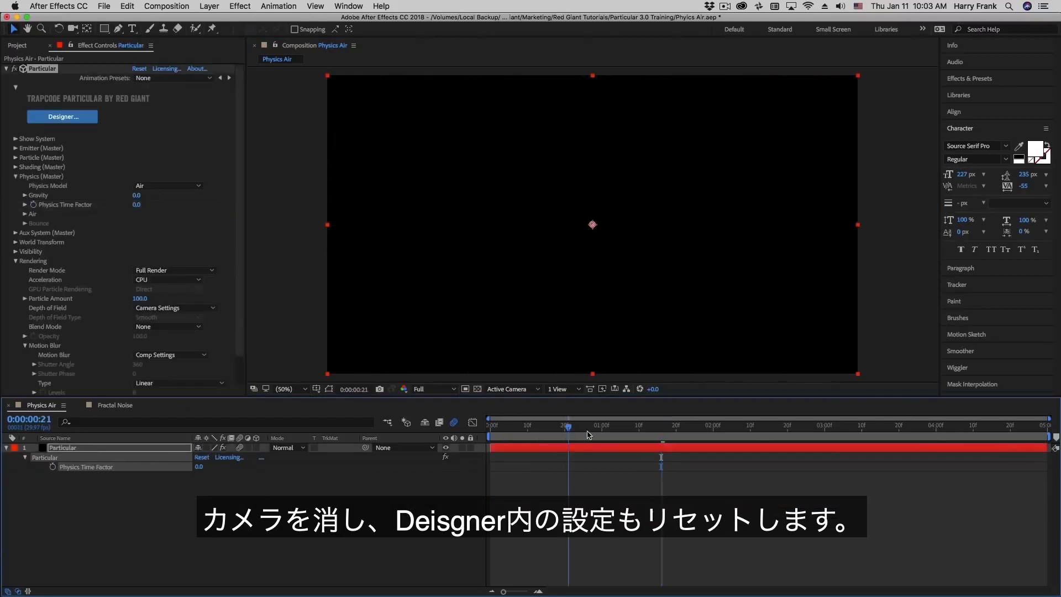
left_click(594, 430)
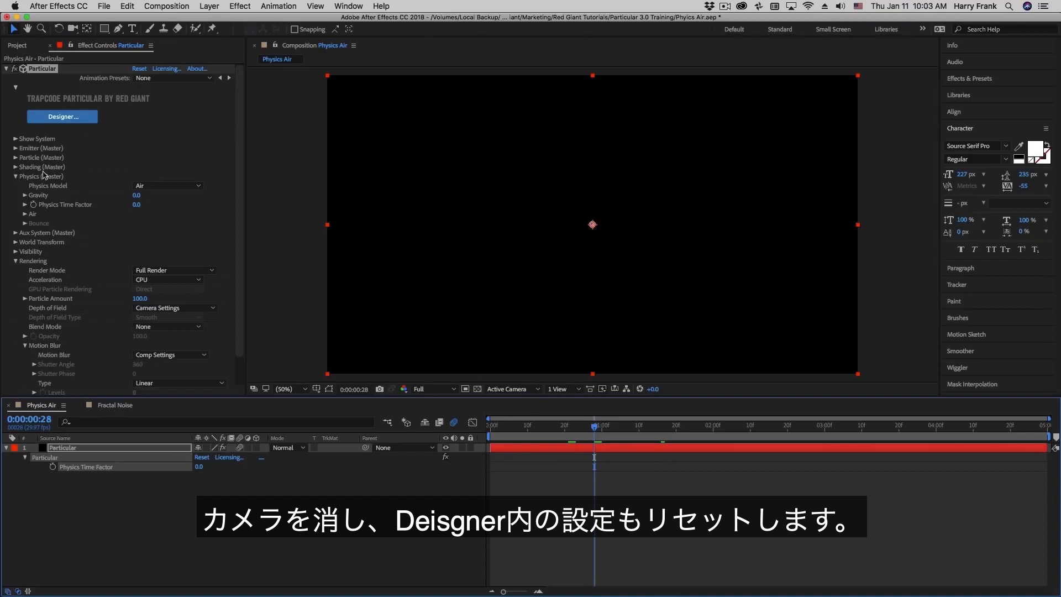
left_click(62, 117)
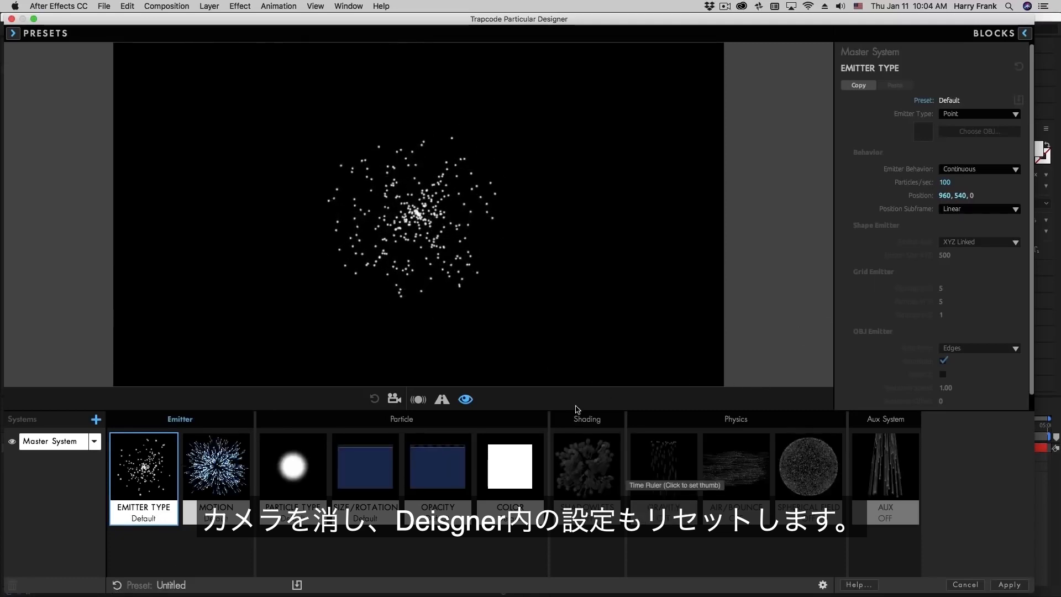
- In the AIR/BOUNCE block, try several Wind X values and settle on 271.0 to blow particles rightward
left_click(741, 465)
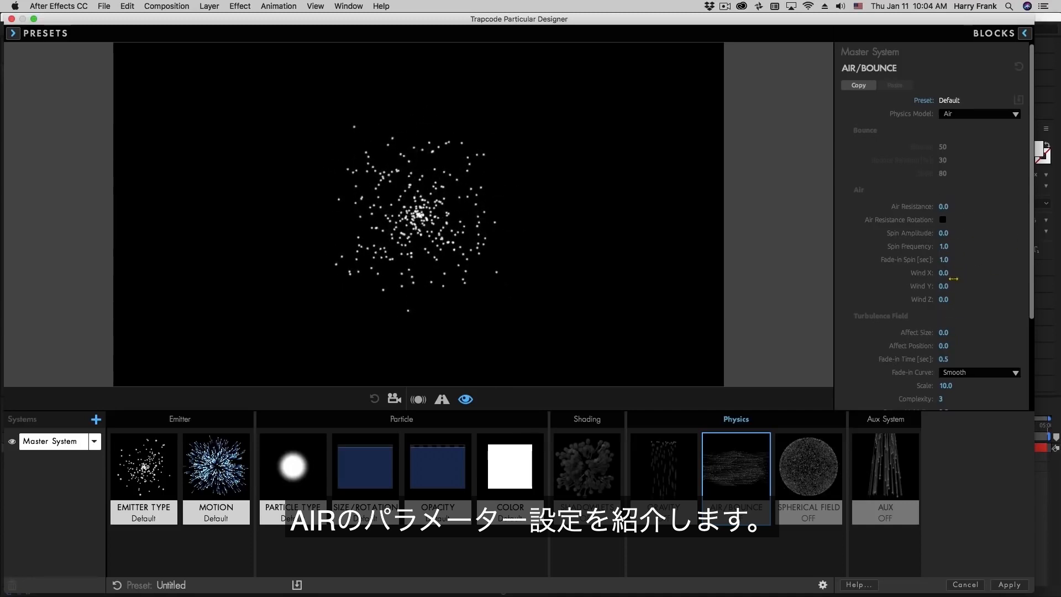
mouse_move(943, 273)
left_mouse_down()
mouse_move(1006, 273)
mouse_move(954, 272)
left_mouse_up()
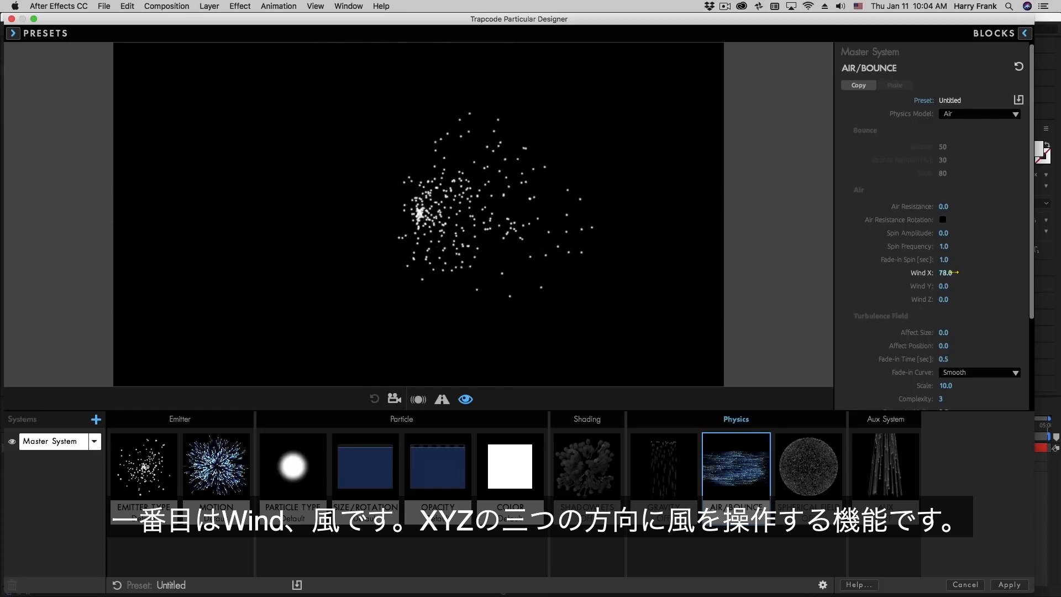
double_click(920, 276)
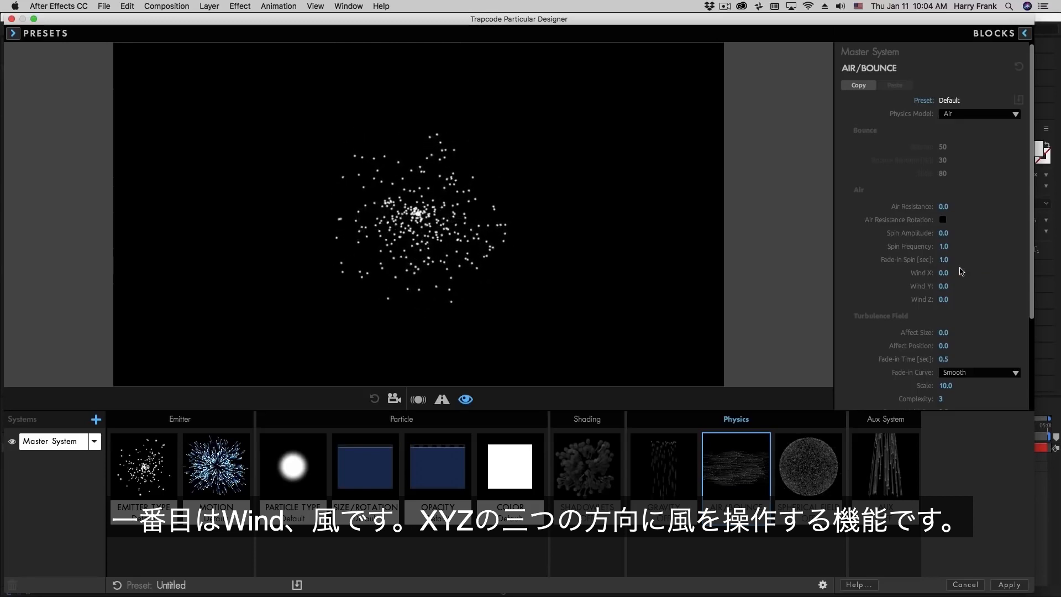
left_click_drag(943, 273, 1005, 281)
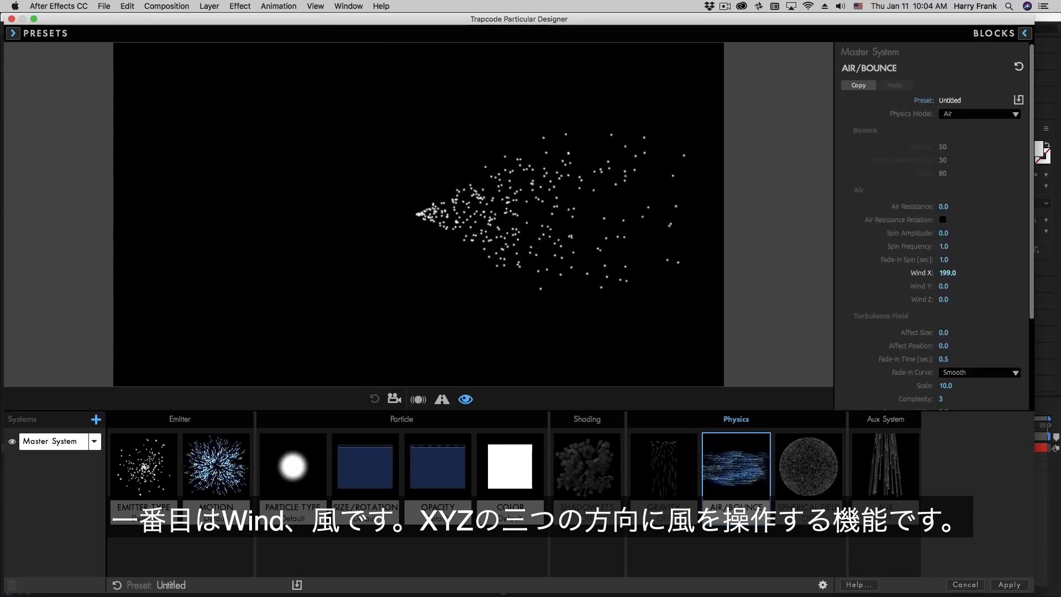
mouse_move(933, 273)
left_mouse_down()
mouse_move(834, 273)
mouse_move(922, 273)
left_mouse_up()
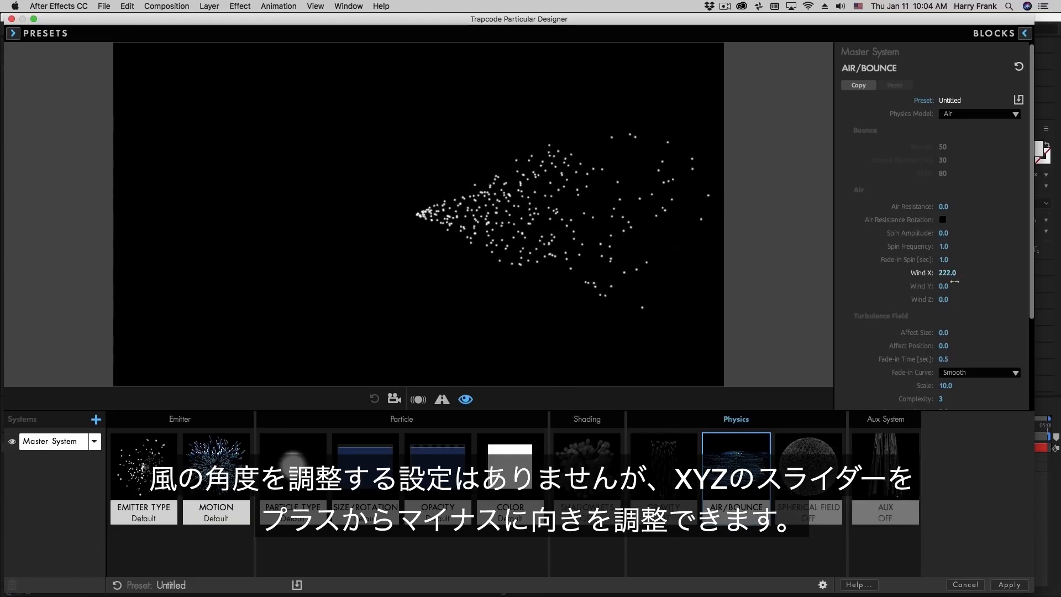
left_click_drag(835, 273, 930, 273)
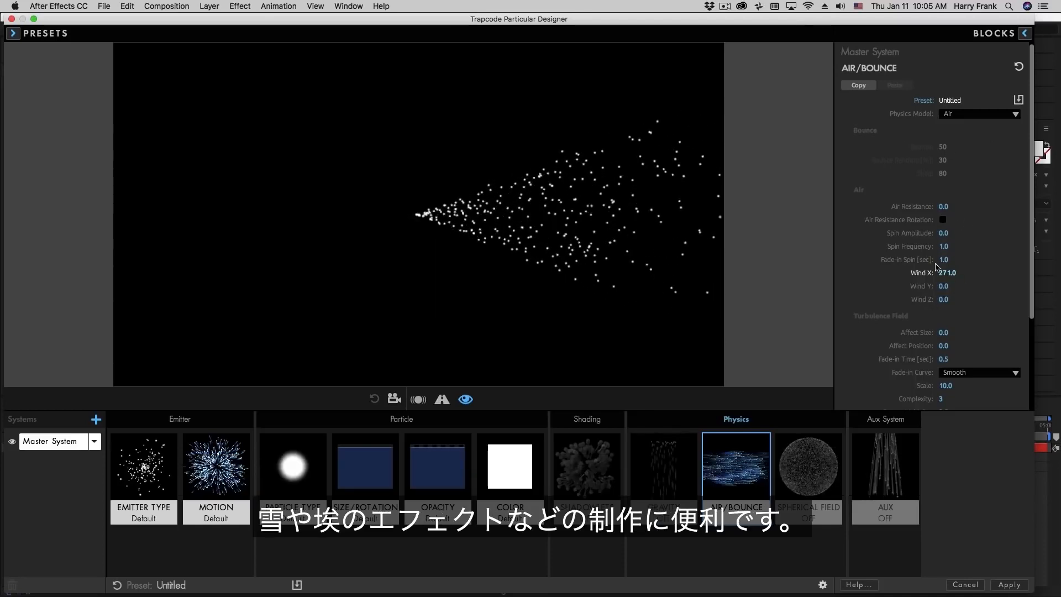
left_click(145, 467)
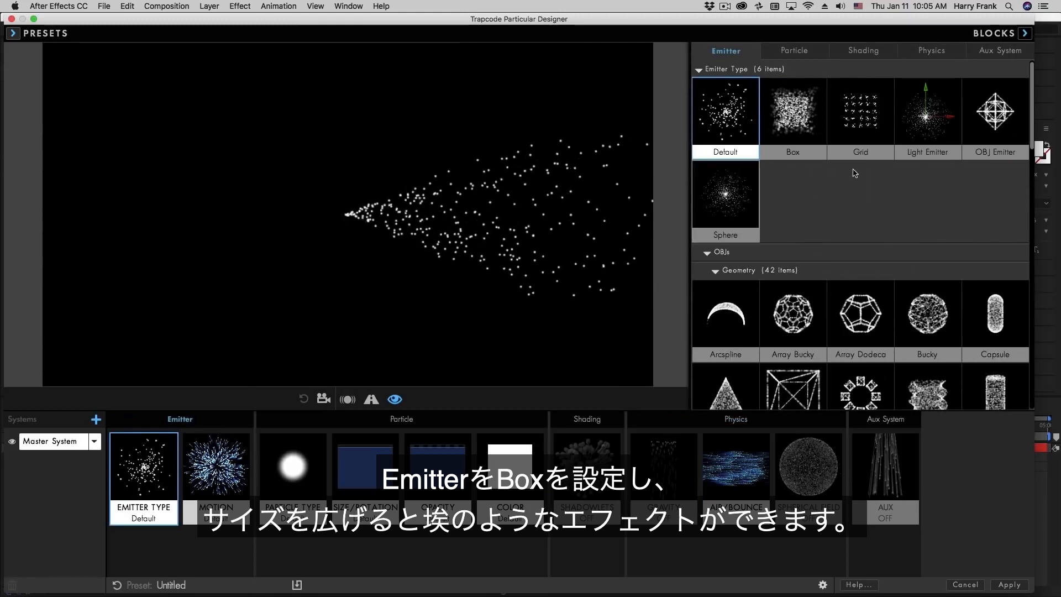
- Switch to the Box emitter preset and enlarge Emitter Size to fill the whole canvas
left_click(793, 116)
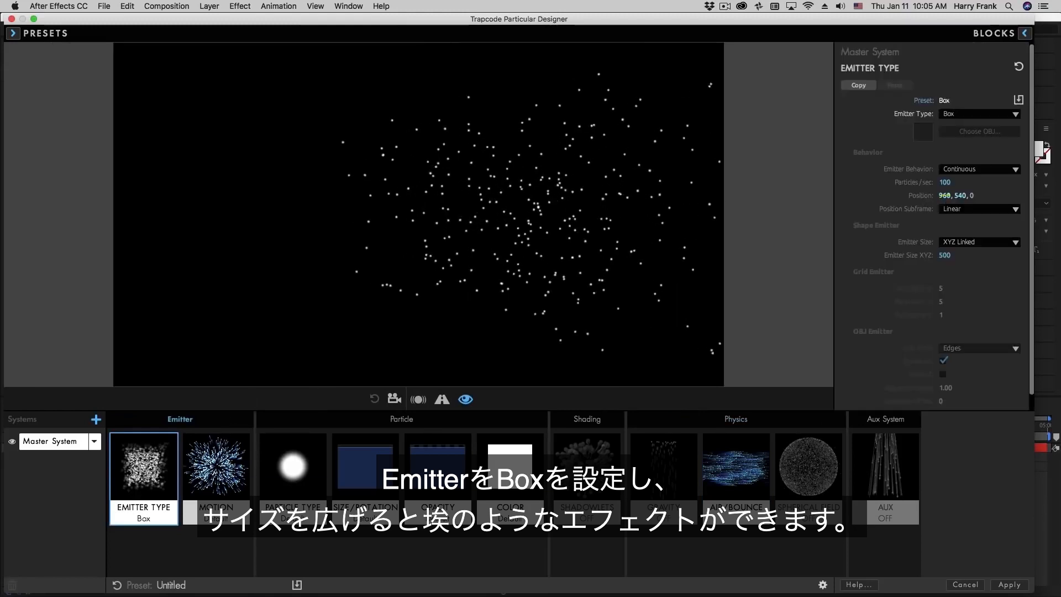
left_click_drag(945, 255, 1011, 255)
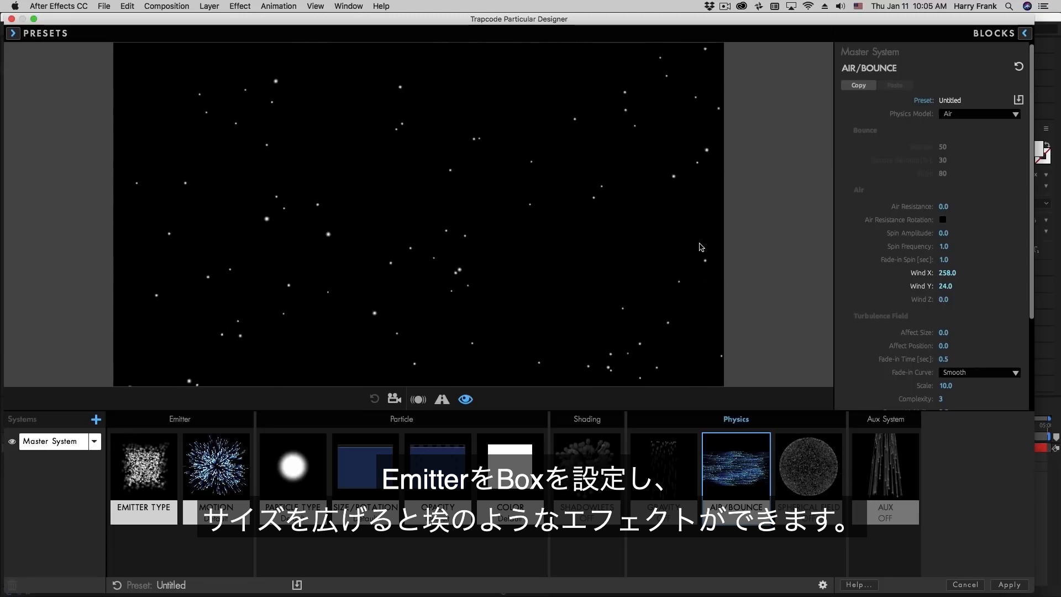
left_click(188, 448)
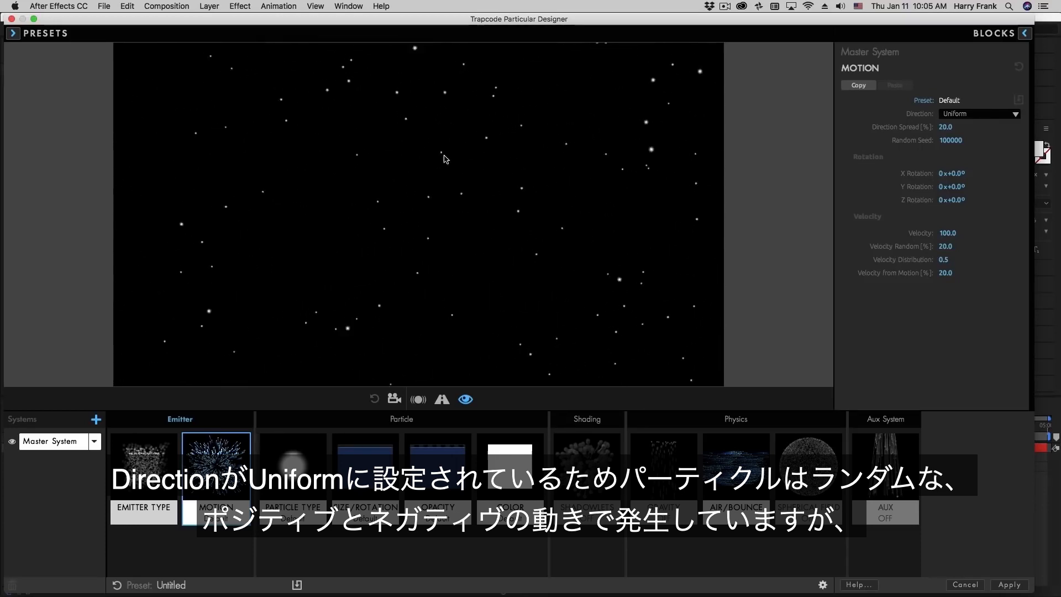
- Try Directional particle direction, revert to Uniform, and reset Wind Y to 0 in Air/Bounce
left_click(948, 116)
key("Return")
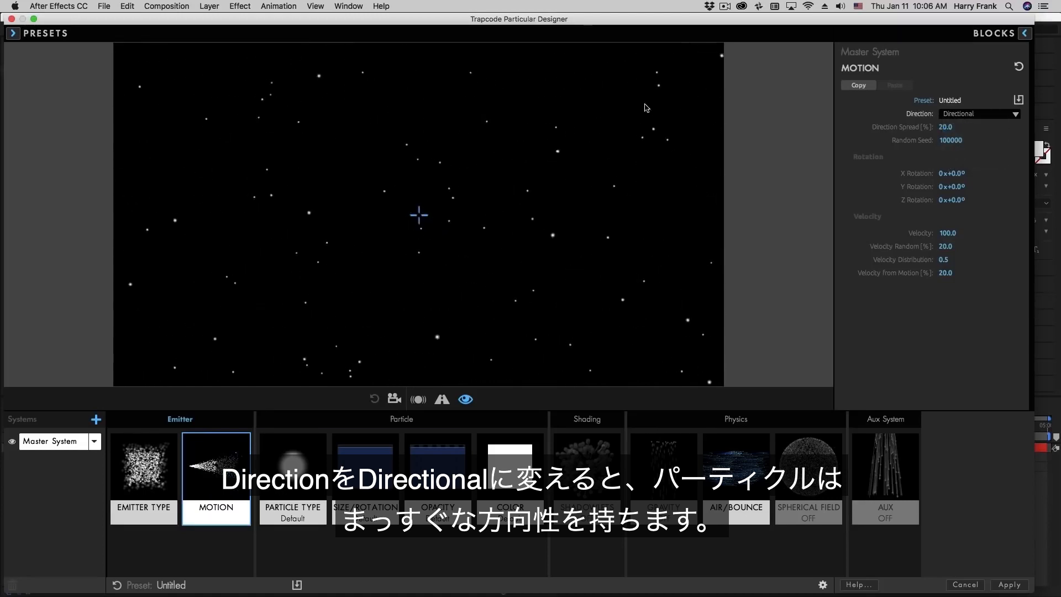
left_click(973, 114)
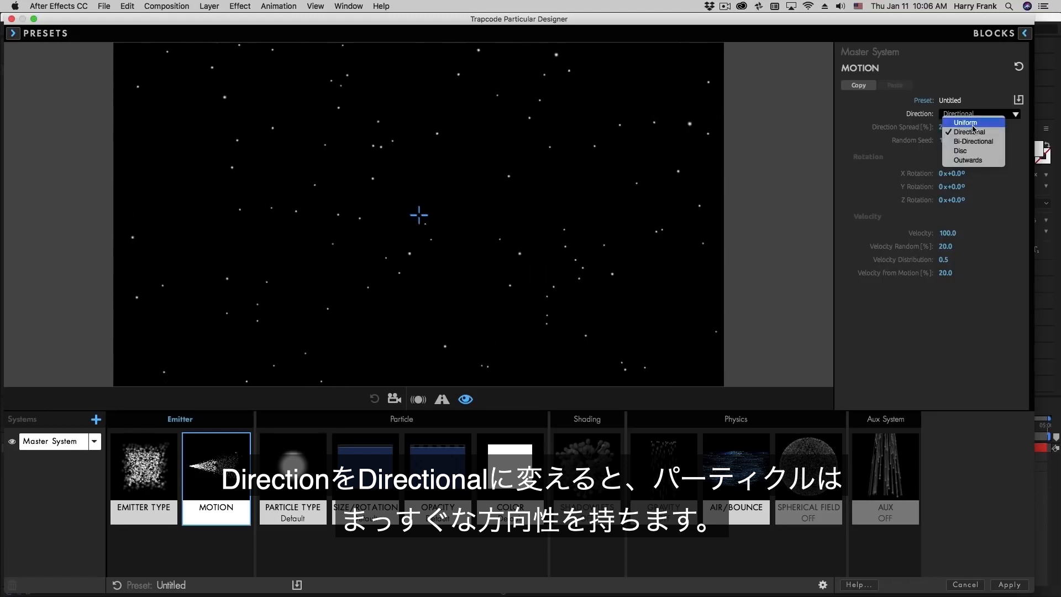
left_click(961, 123)
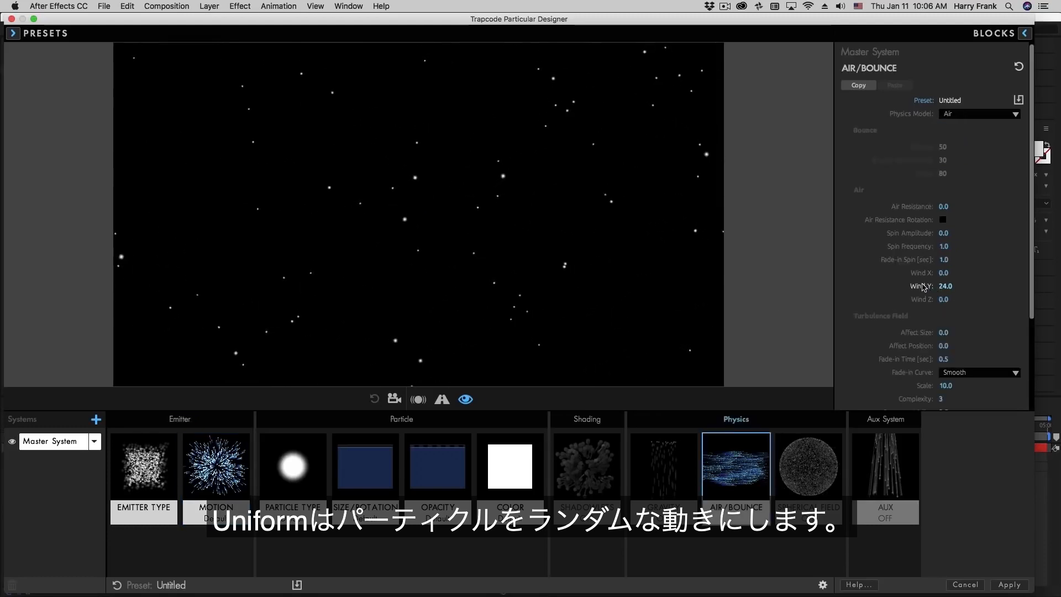
double_click(924, 287)
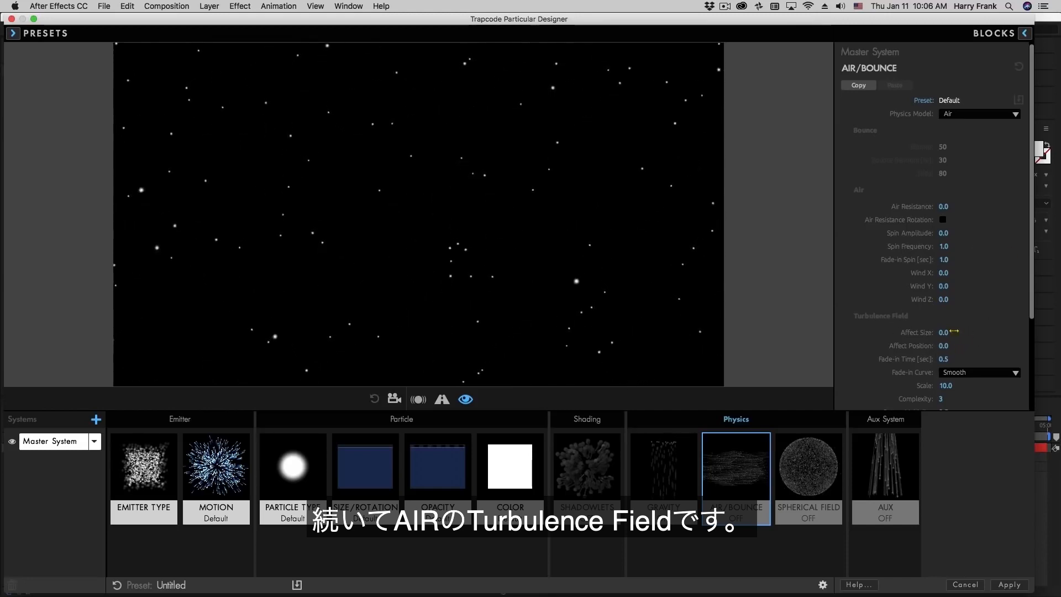
- Scroll down to the Turbulence Field, apply the Designer settings, and switch to the Fractal Noise composition
scroll(960, 350, "down", 3)
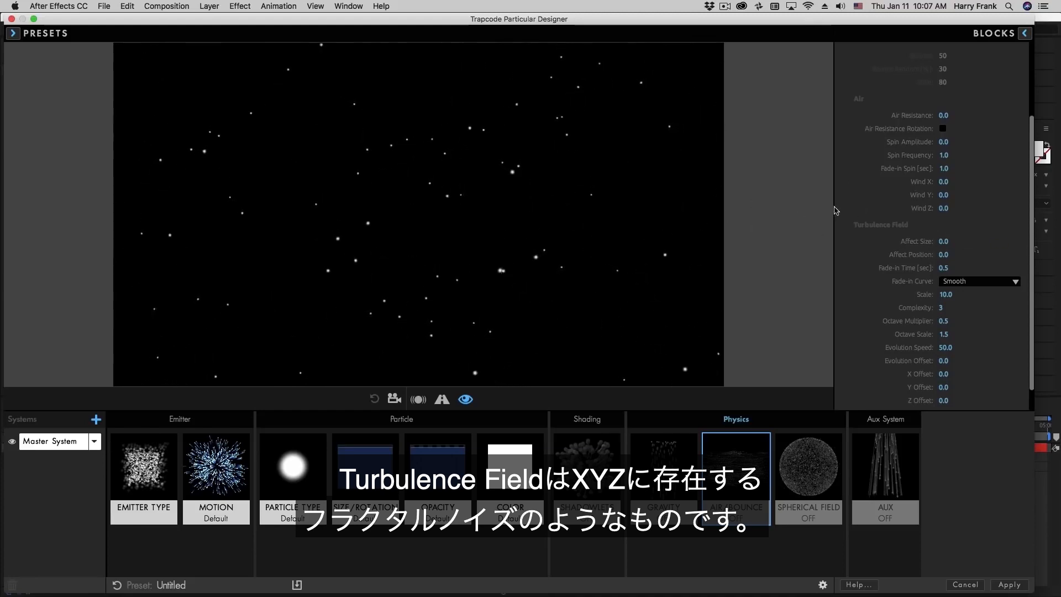
left_click(1009, 584)
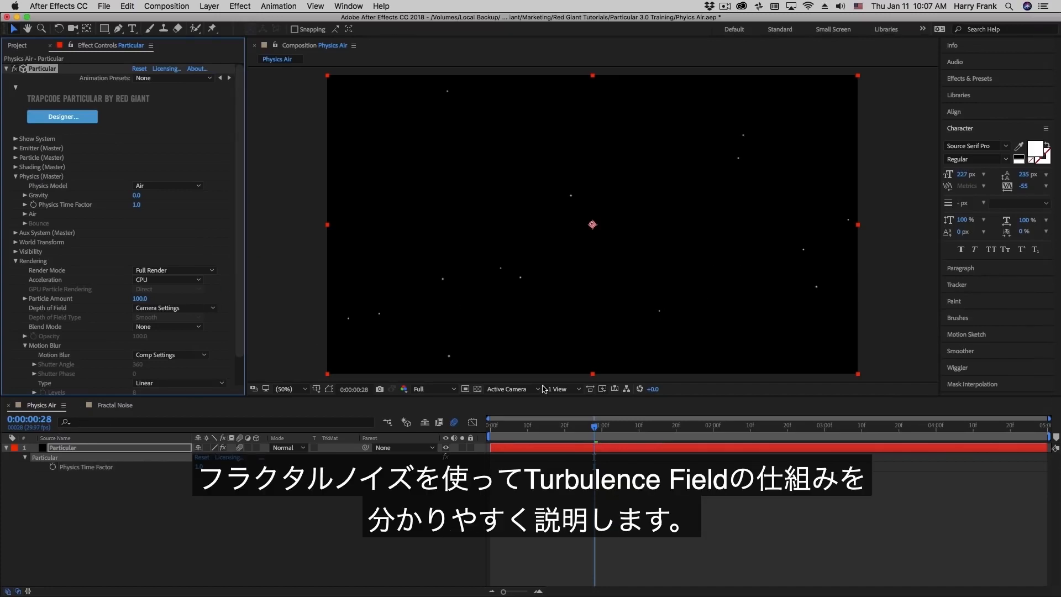
left_click(118, 407)
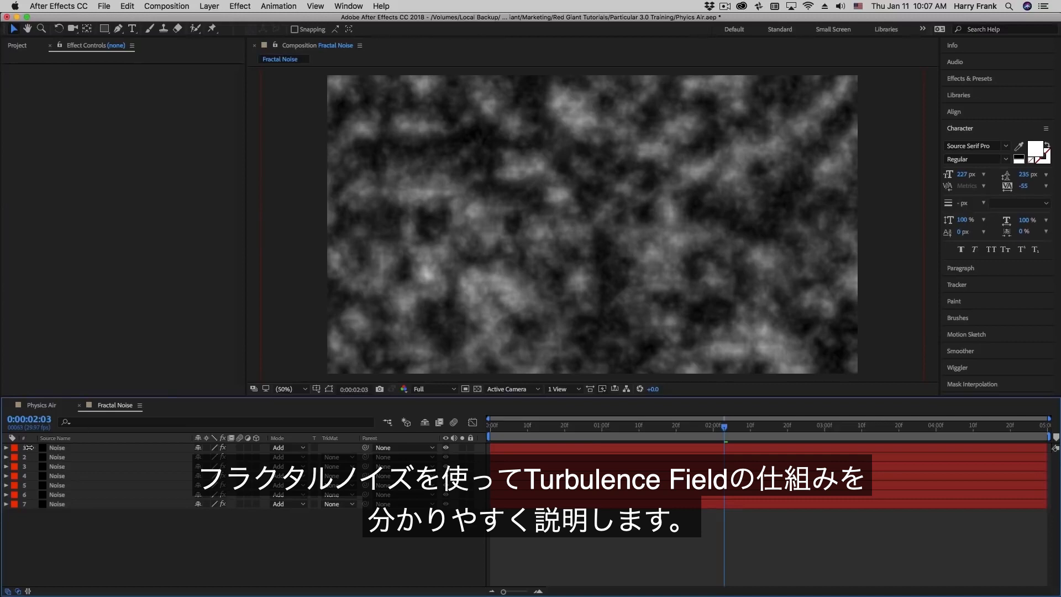
- Hide the upper Noise layers and reveal bottom layer 7's 8000% Scale
left_click_drag(445, 449, 450, 463)
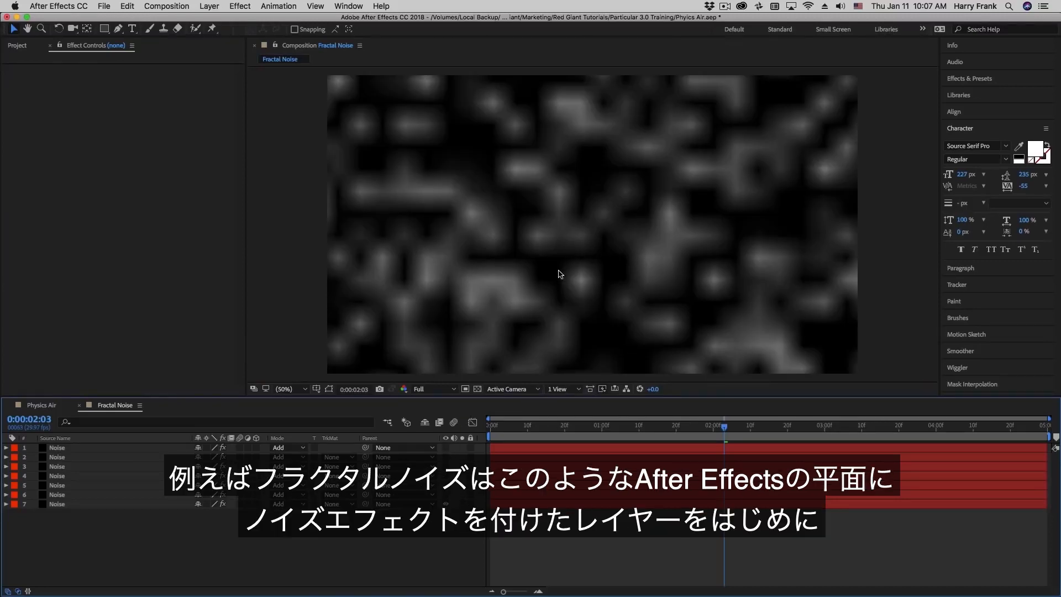
left_click(93, 504)
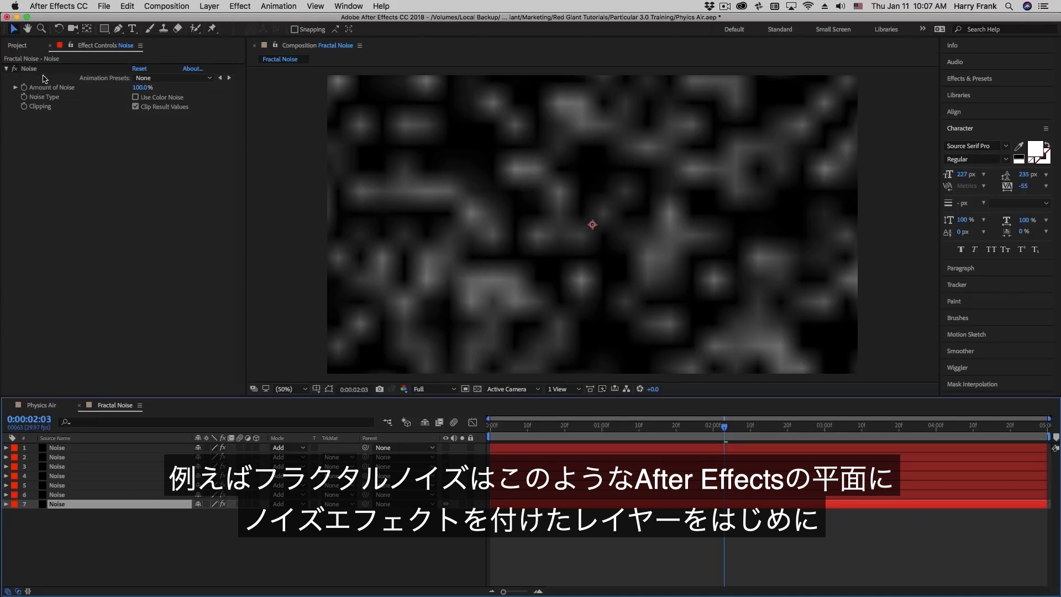
key("s")
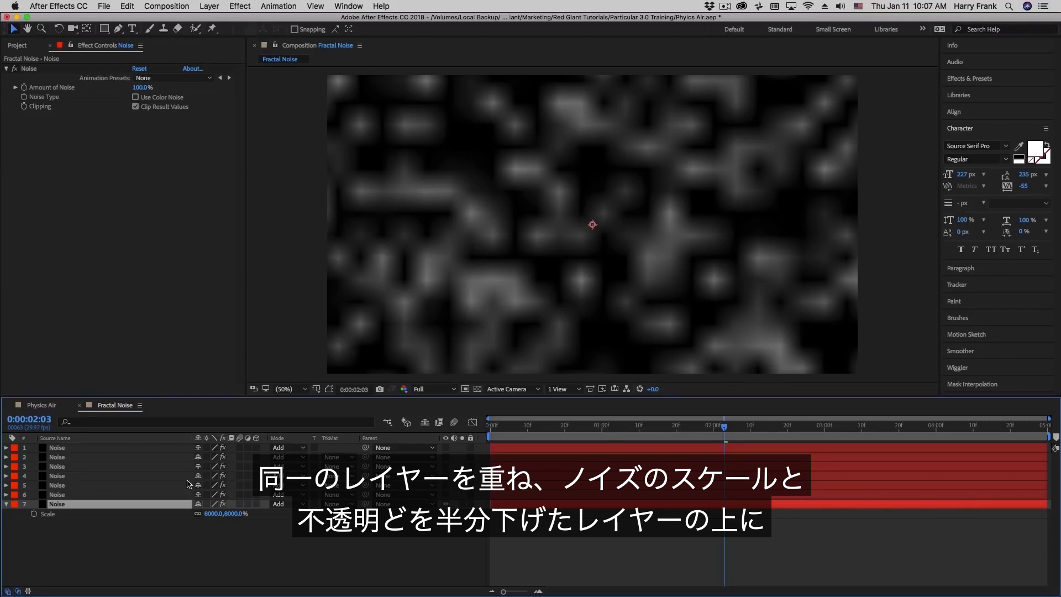
- Turn Noise layer 6 back on and display its Scale and 50% Opacity, plus layer 5's 2000% Scale
left_click(65, 494)
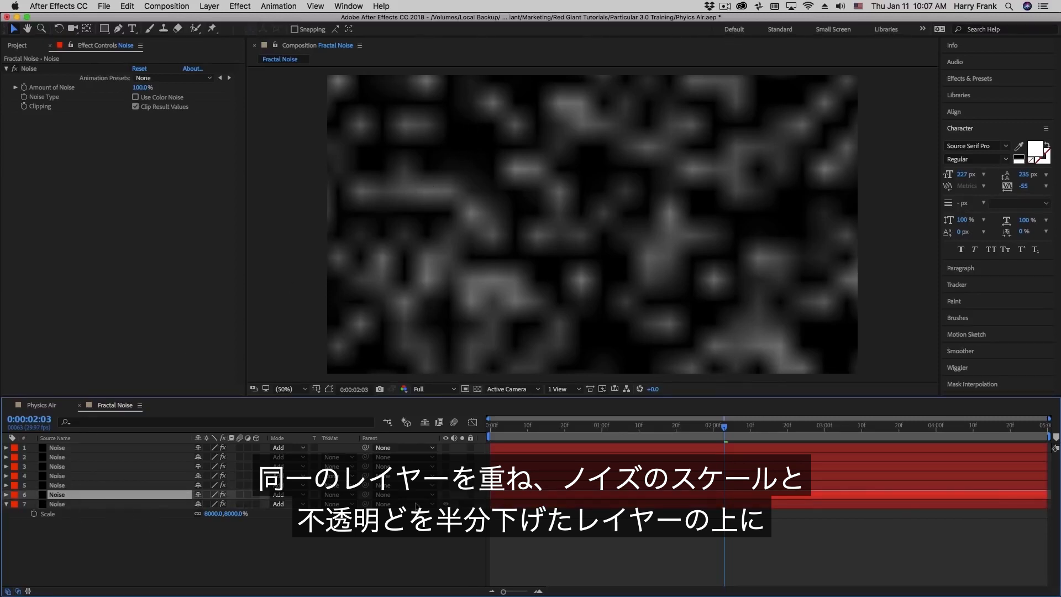
left_click(447, 495)
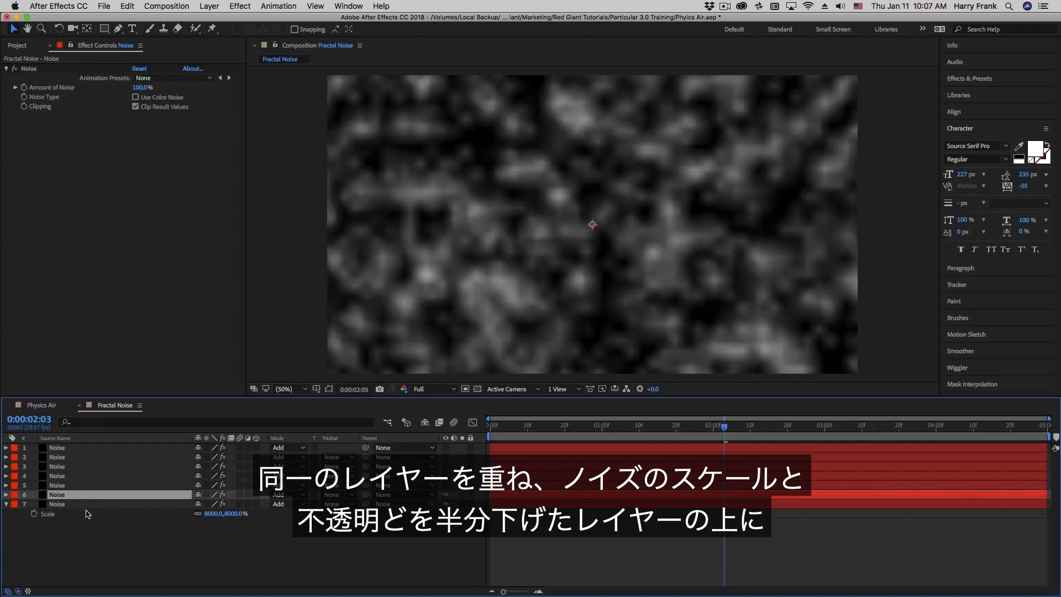
key("s")
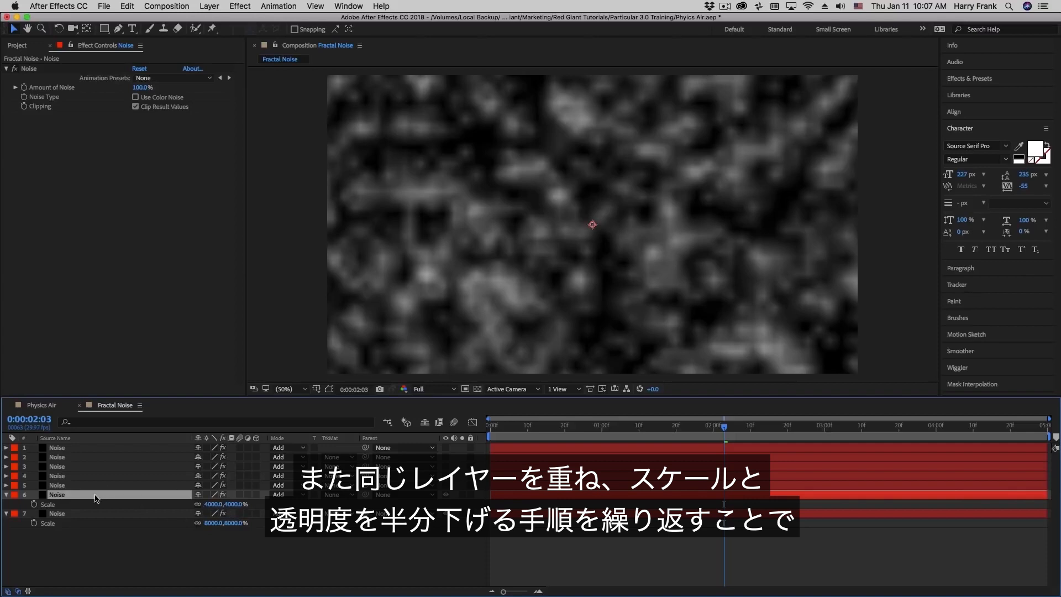
key("t")
left_click(101, 485)
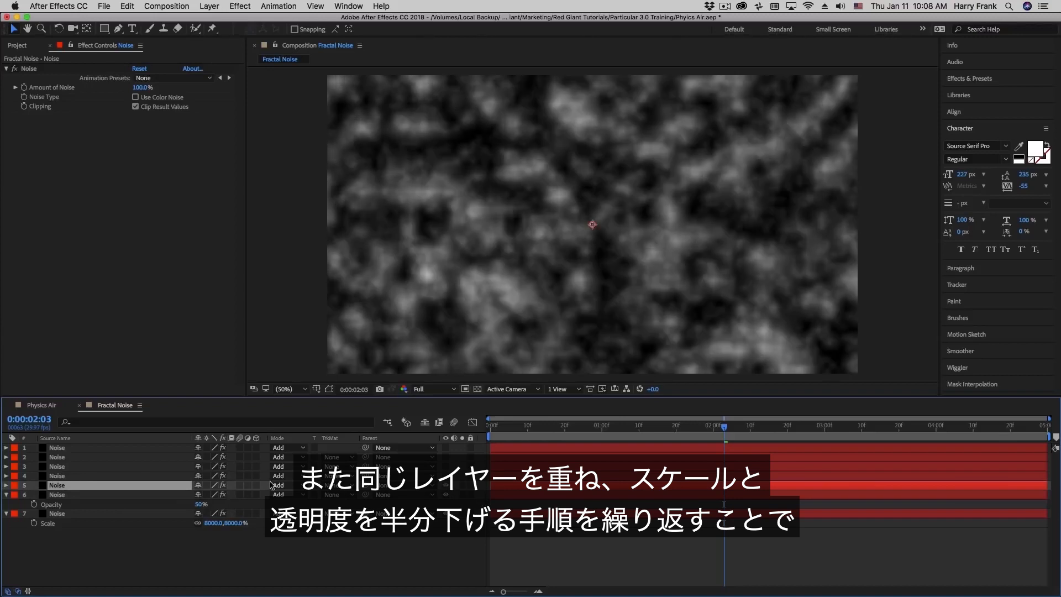
key("s")
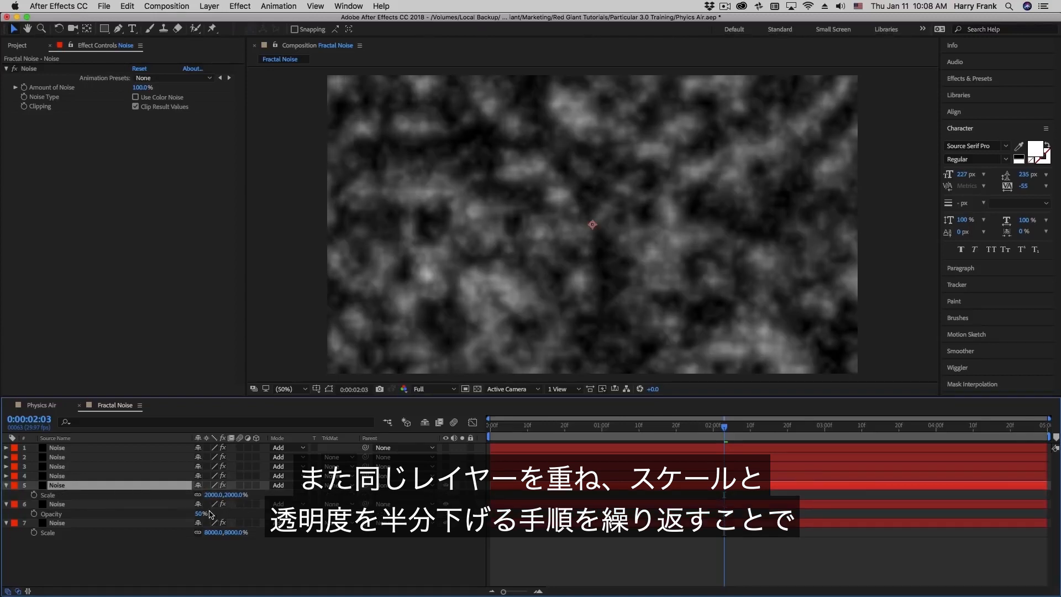
- Show layer 6's 4000% Scale and layer 5's 25% Opacity, re-enable layer 2, and select all layers
left_click(141, 508)
key("s")
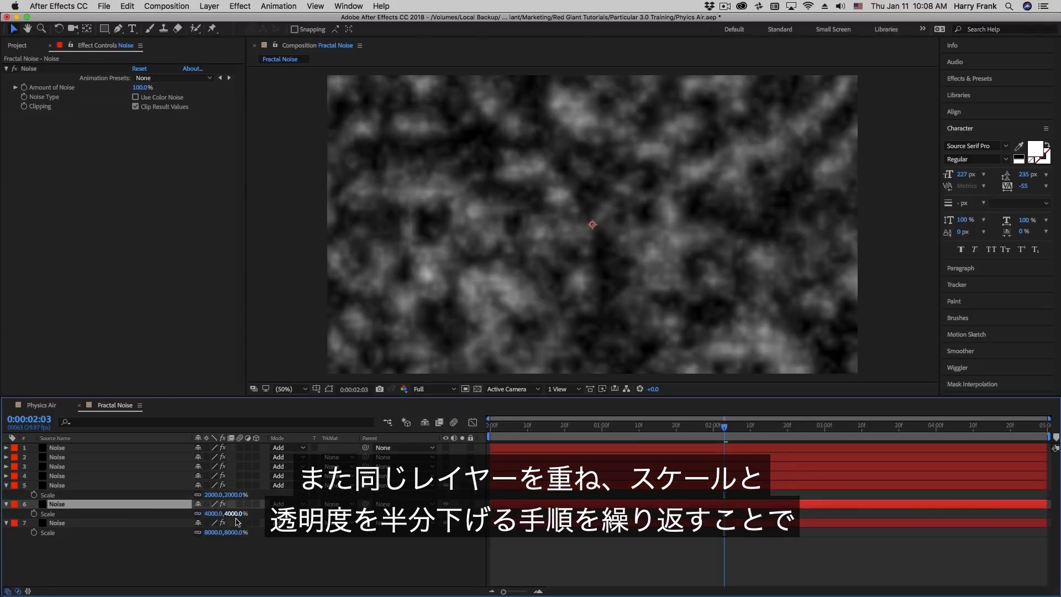
left_click(142, 487)
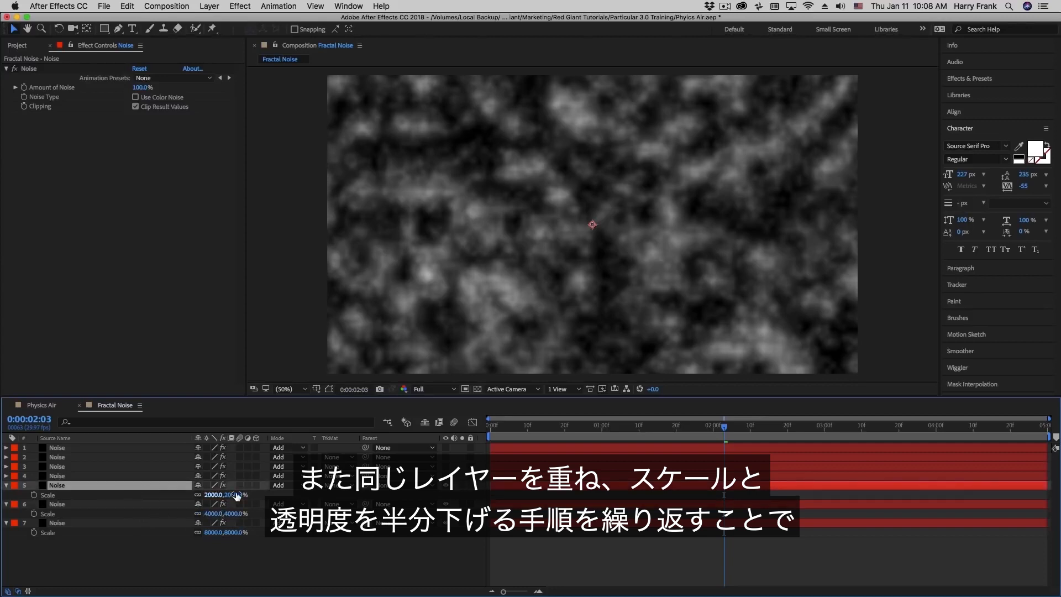
key("t")
left_click(446, 457)
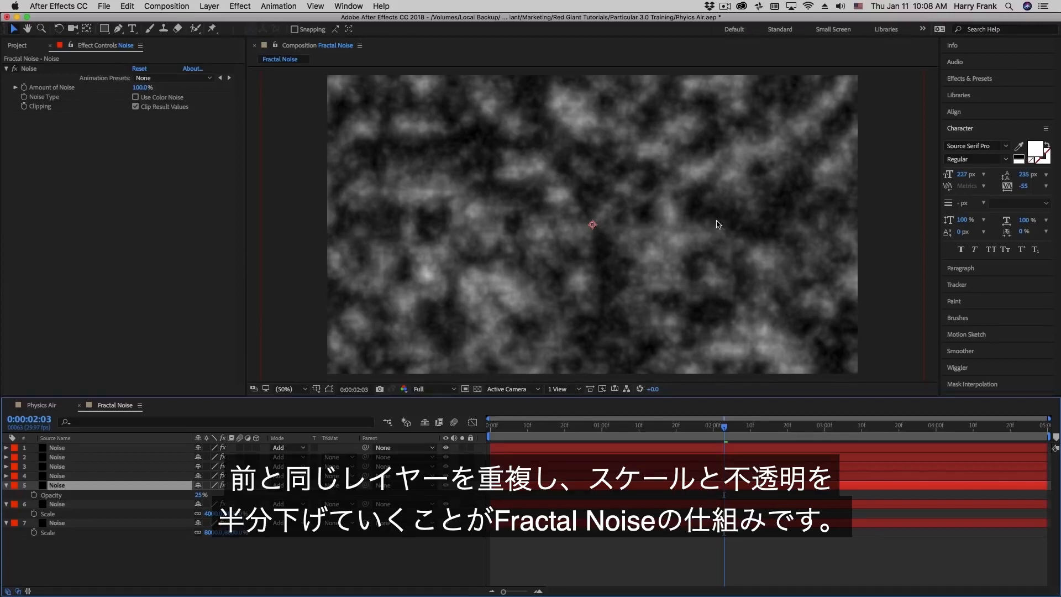
key("super+shift+a")
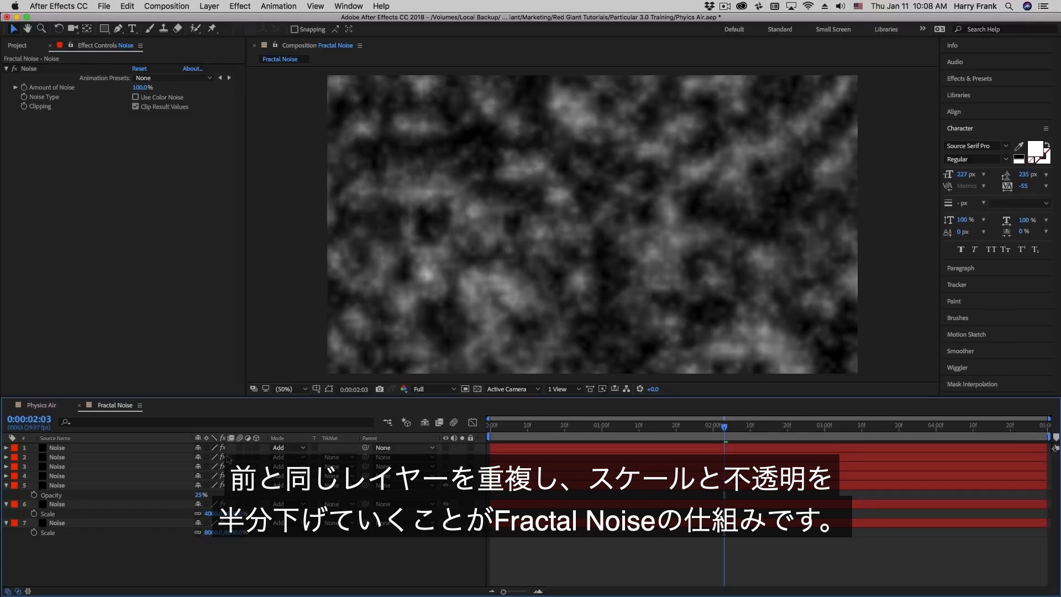
key("super+a")
- Marquee-select all seven Noise layers, narrow the selection to the top one, and show the Effect menu
left_click(162, 565)
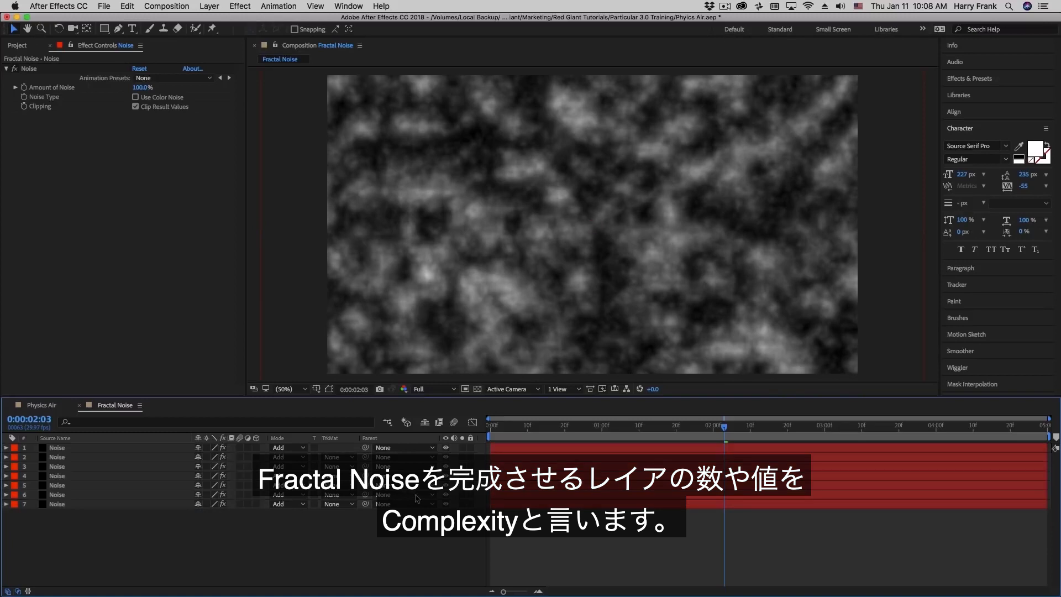
mouse_move(25, 552)
left_mouse_down()
mouse_move(104, 492)
mouse_move(122, 420)
left_mouse_up()
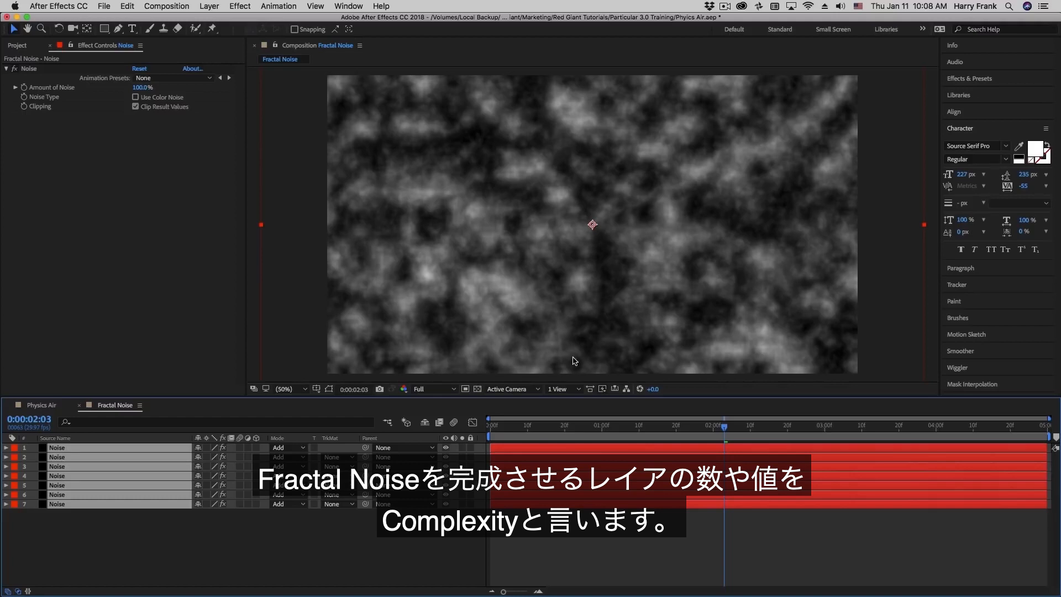
left_click(637, 352)
left_click(240, 6)
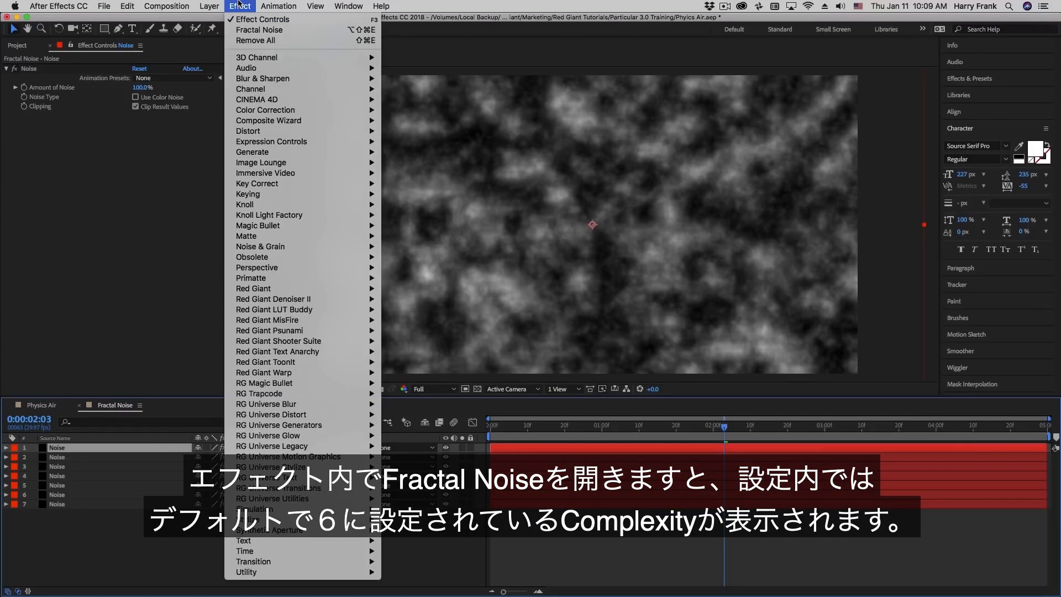
- Add Fractal Noise to the soloed top layer to see Complexity 6, delete it, and reselect all seven layers
left_click(249, 31)
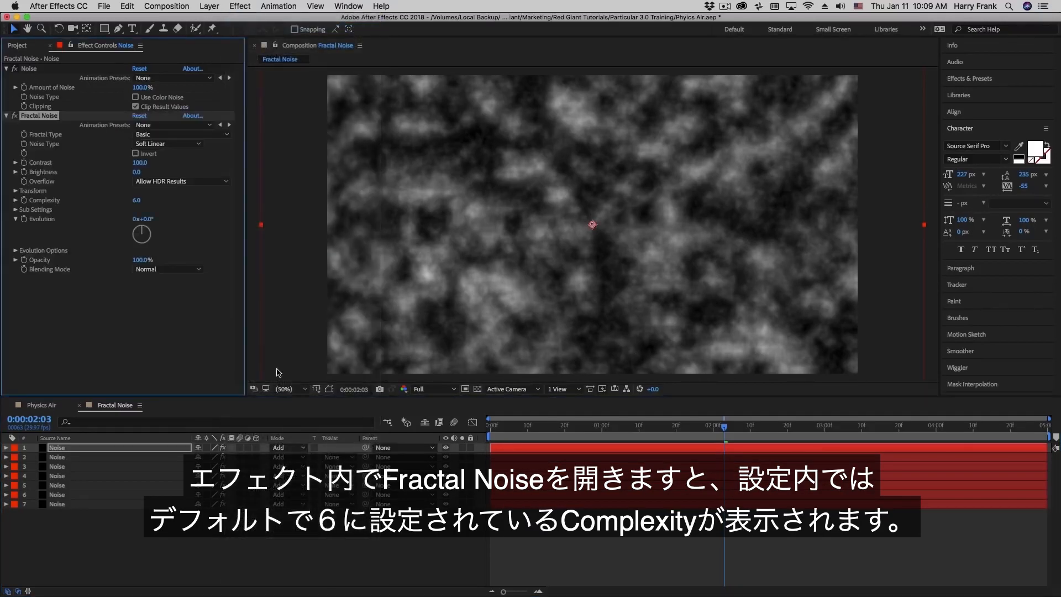
left_click(463, 447)
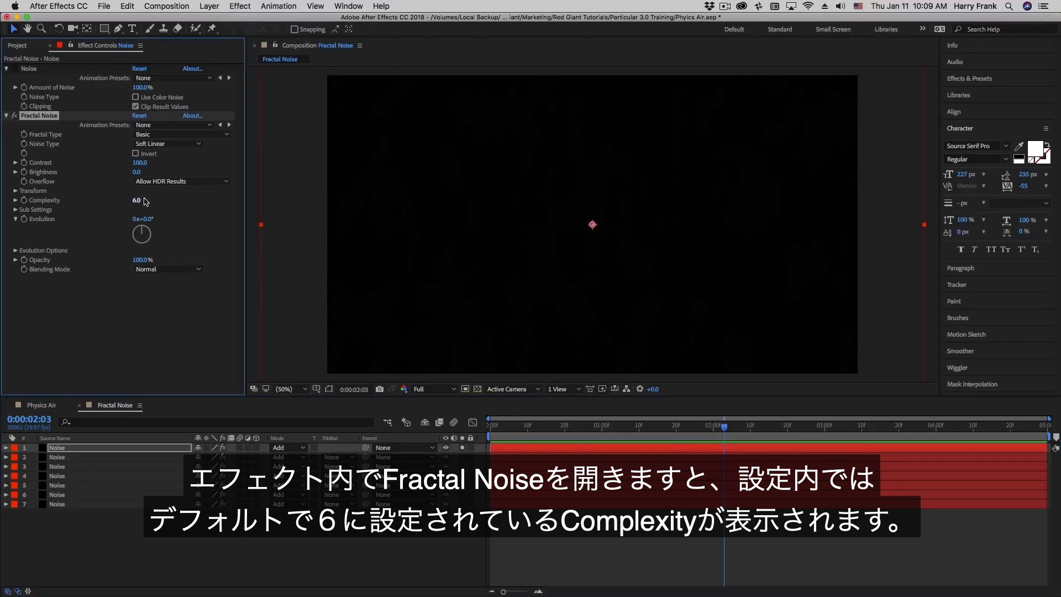
key("Delete")
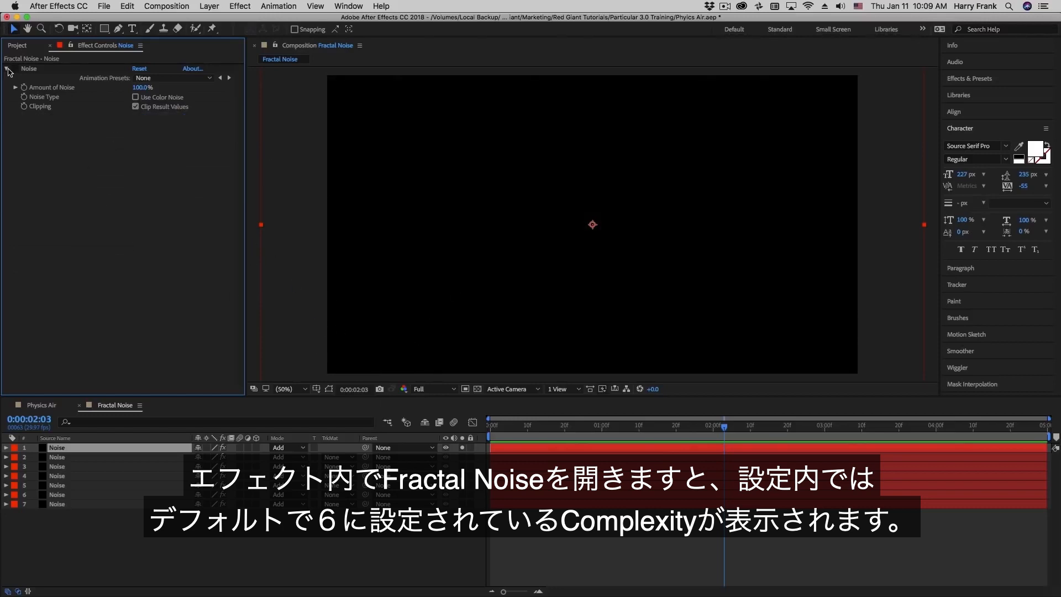
left_click(462, 448)
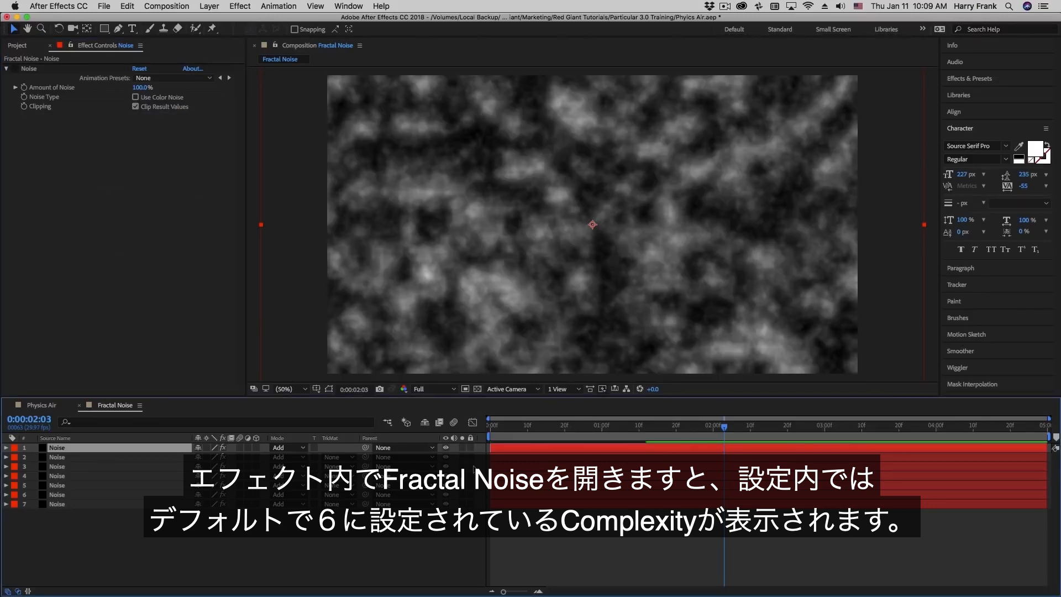
left_click_drag(114, 531, 100, 446)
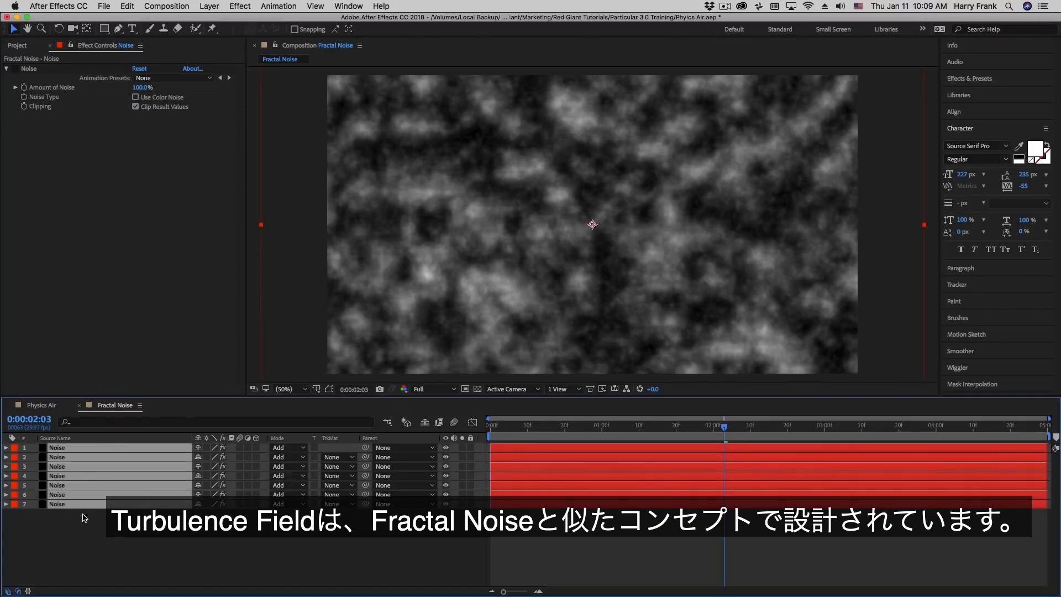
- Reveal the Scale values of all seven Noise layers
key("s")
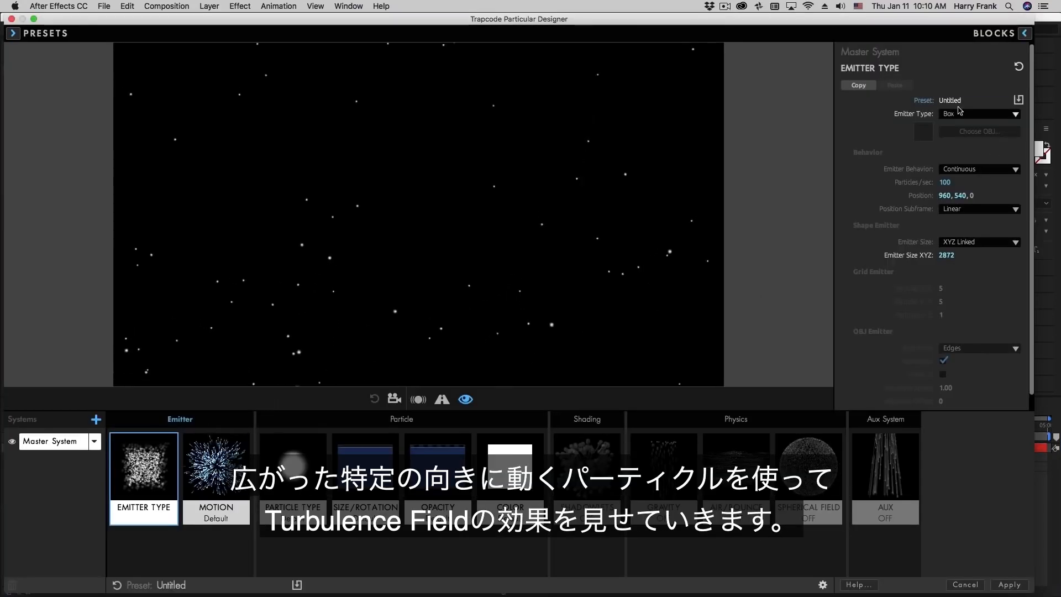
- Reset the emitter to a Box sized XYZ Individually (X 0, Y 1104, Z 0) at position 300, 540, 0
left_click(1018, 66)
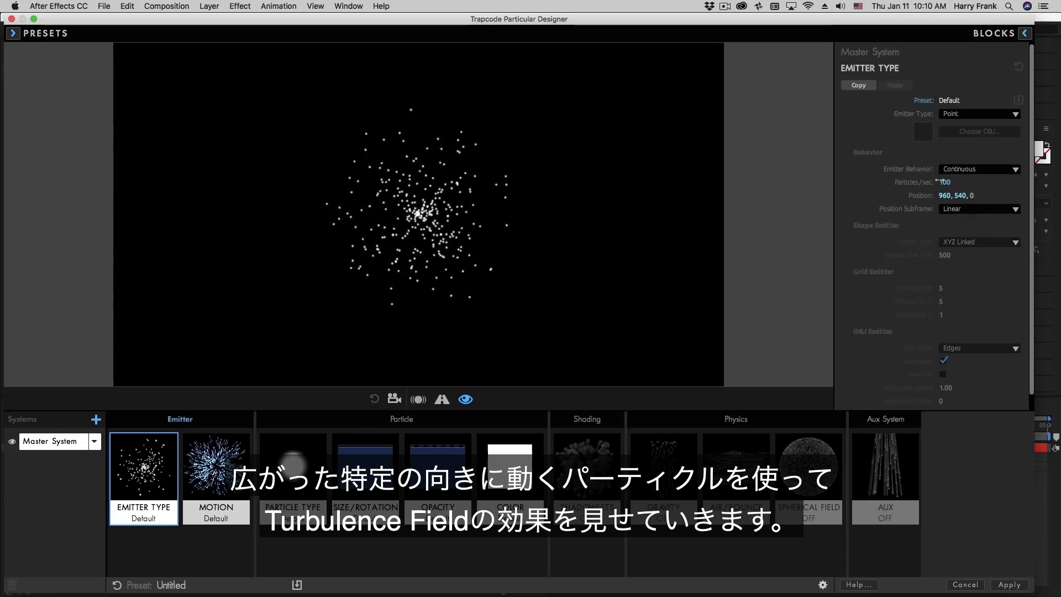
left_click(961, 114)
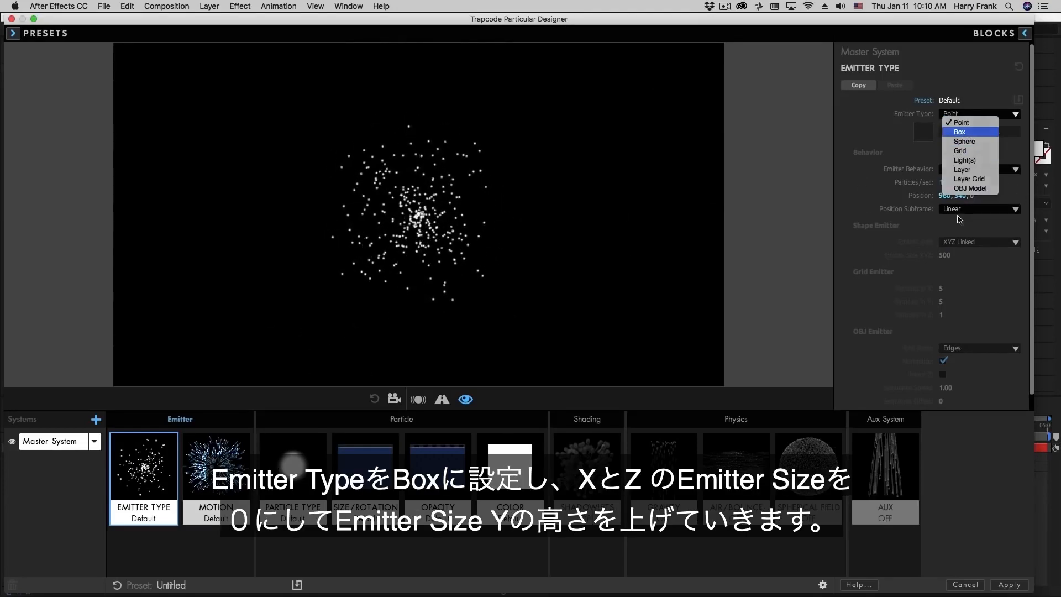
left_click(960, 132)
left_click(964, 242)
left_click(966, 261)
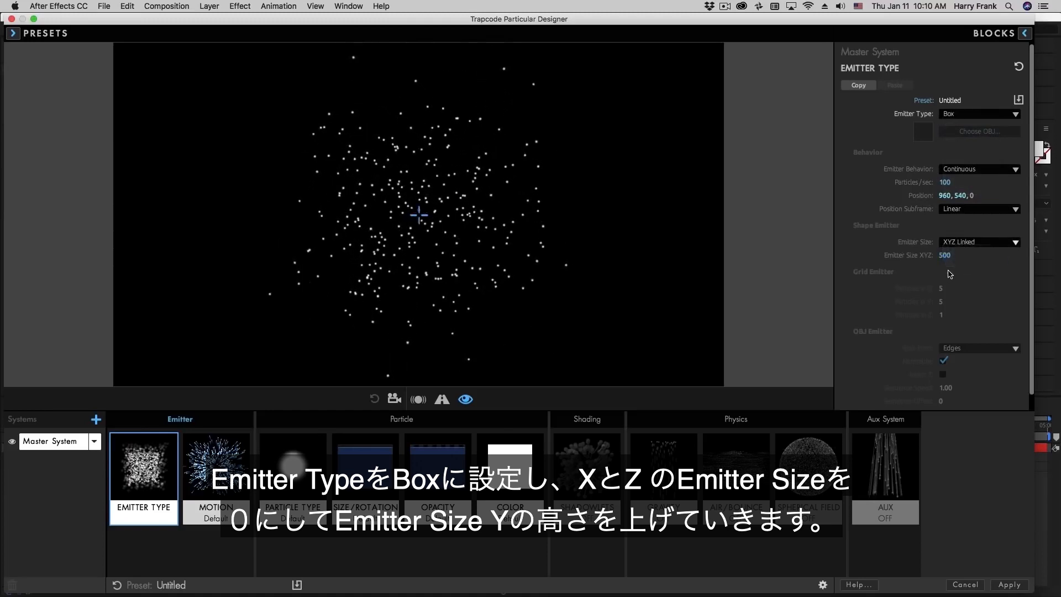
left_click_drag(945, 257, 896, 258)
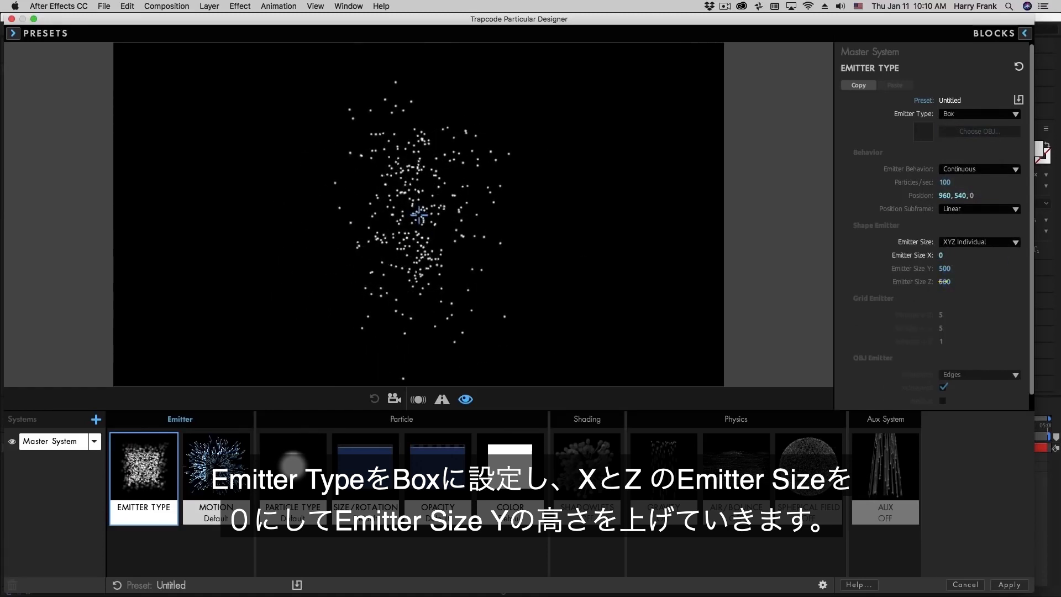
left_click_drag(944, 282, 892, 296)
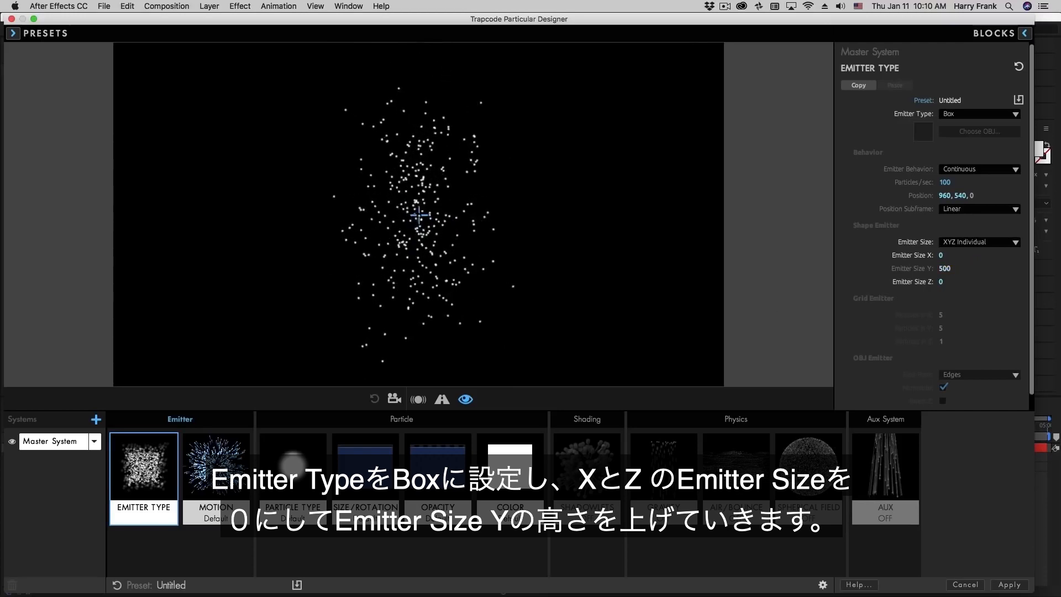
left_click_drag(945, 269, 1048, 270)
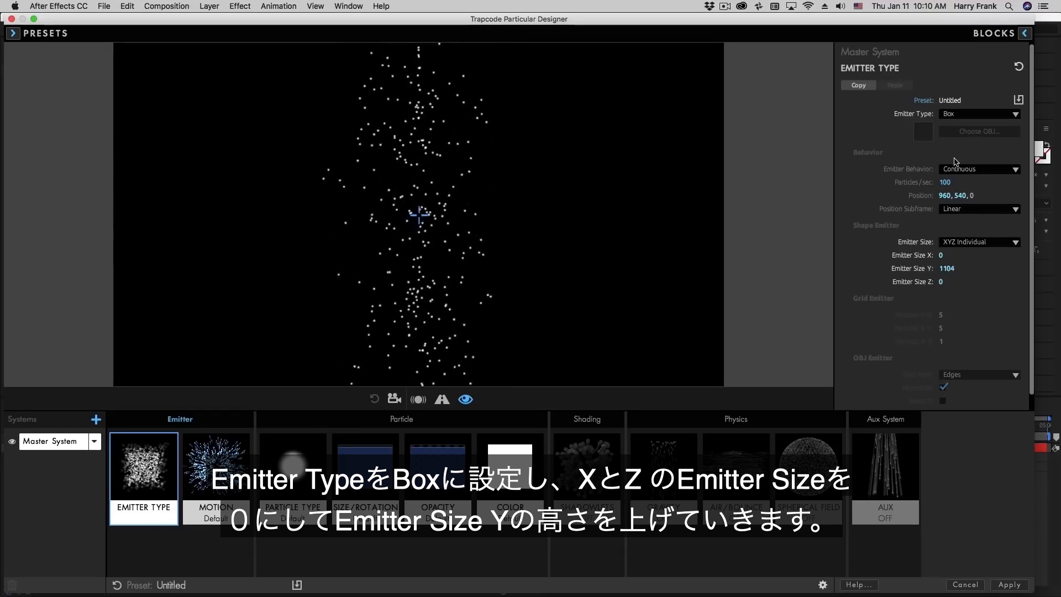
left_click_drag(946, 195, 836, 196)
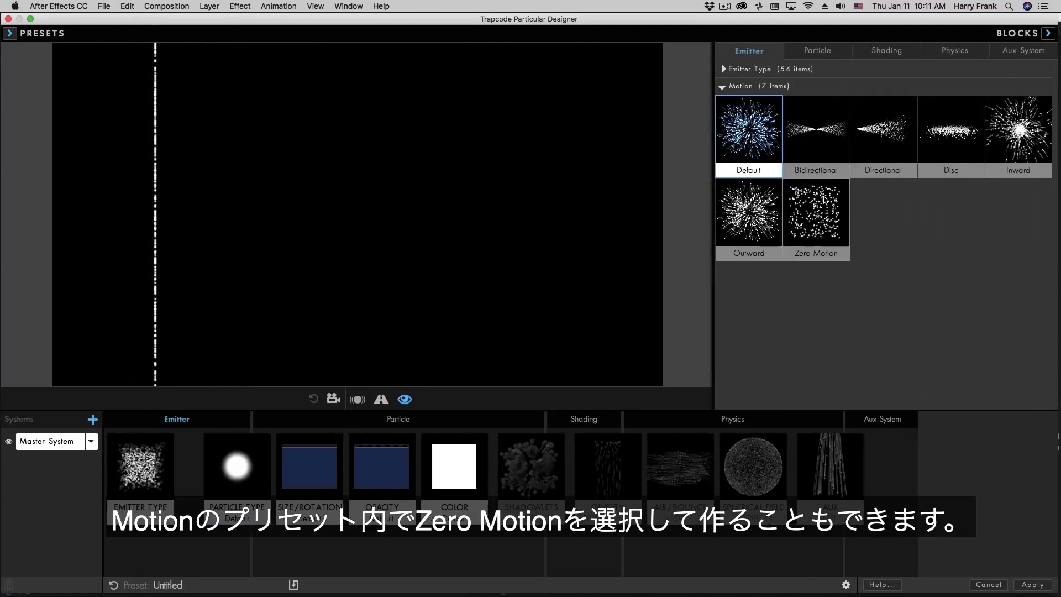
- Apply the Zero Motion preset and blow the particles rightward with Wind X 500
left_click(812, 210)
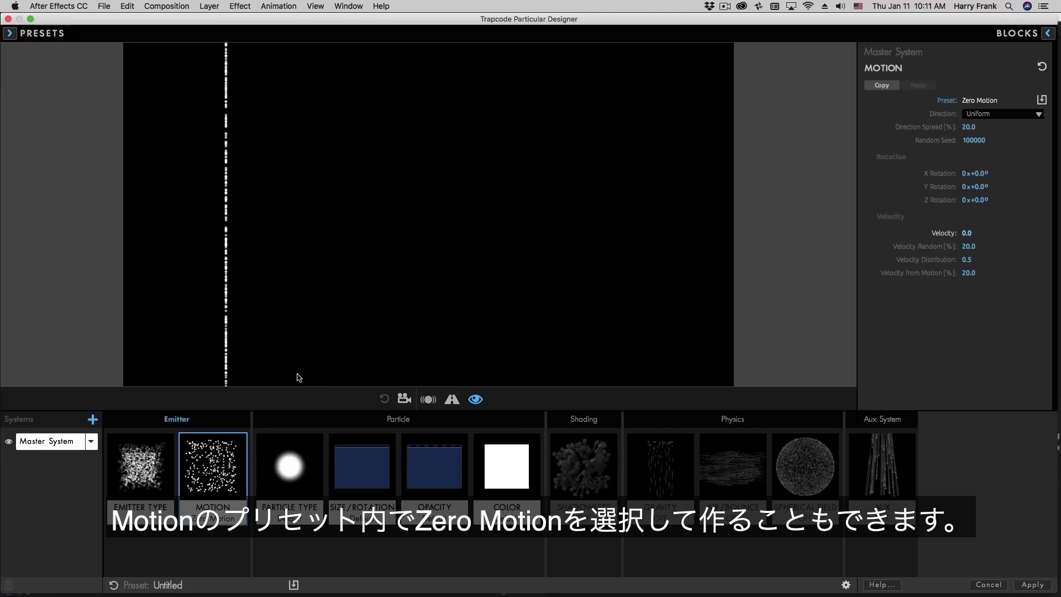
left_click(741, 471)
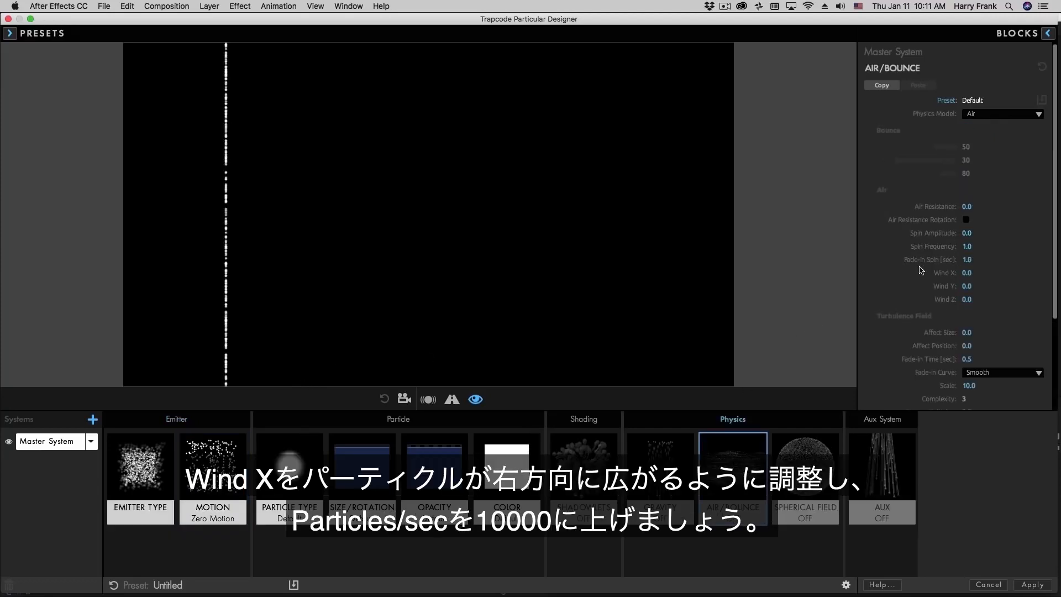
left_click_drag(974, 273, 1001, 272)
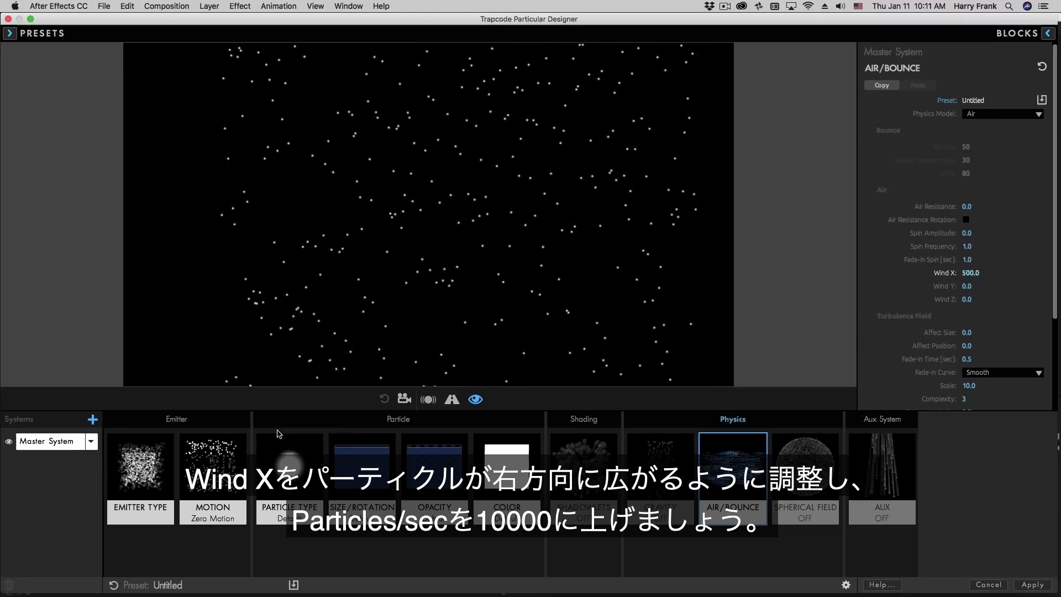
- Raise the emitter's rate to 10000 particles per second
left_click(140, 469)
left_click(970, 186)
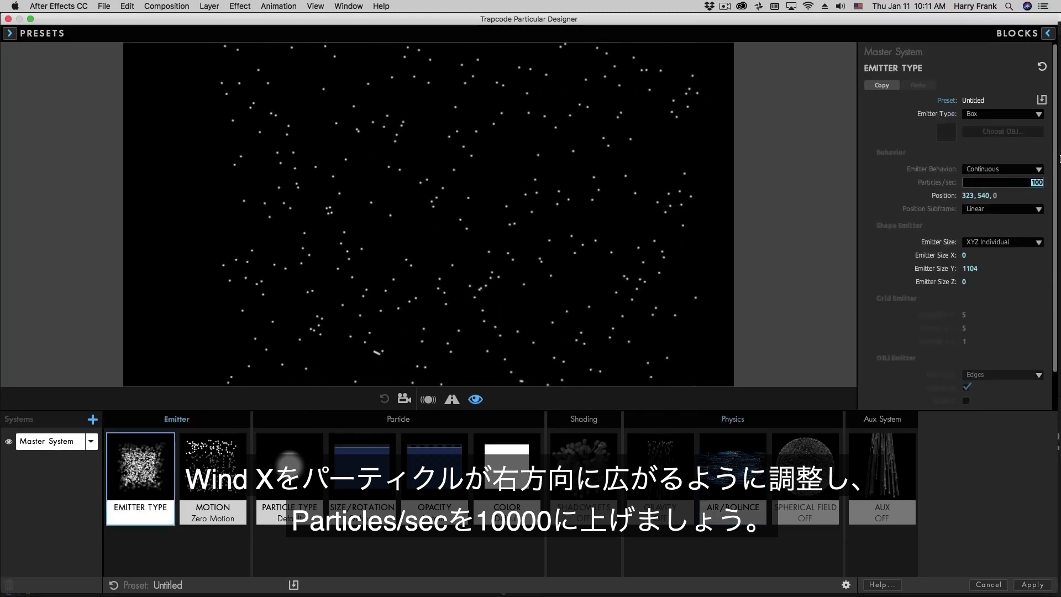
type("10")
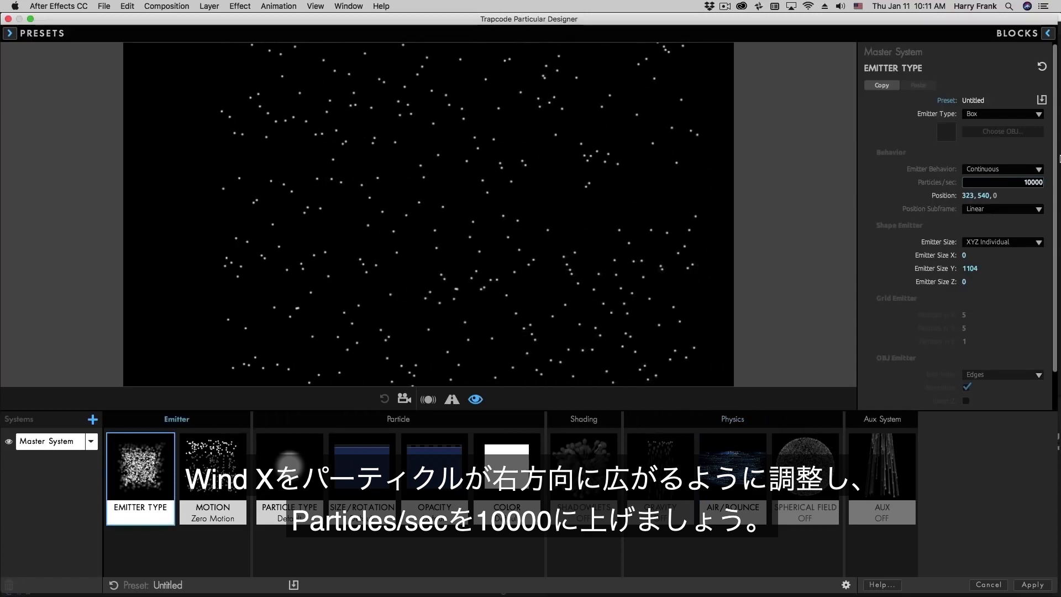
type("000")
key("Return")
- Color the particles a light blue
left_click(507, 470)
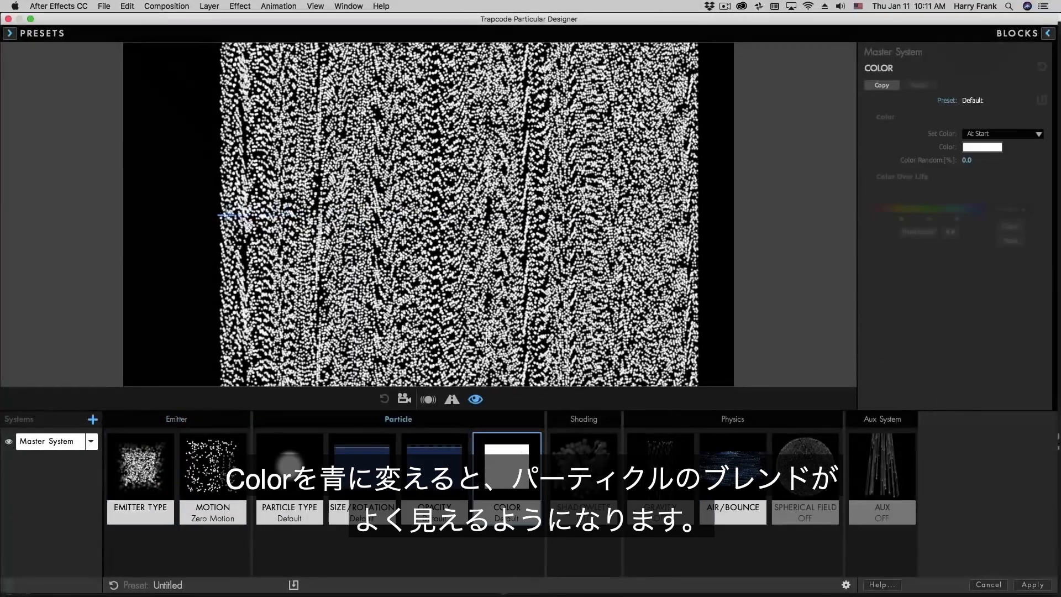
left_click(982, 147)
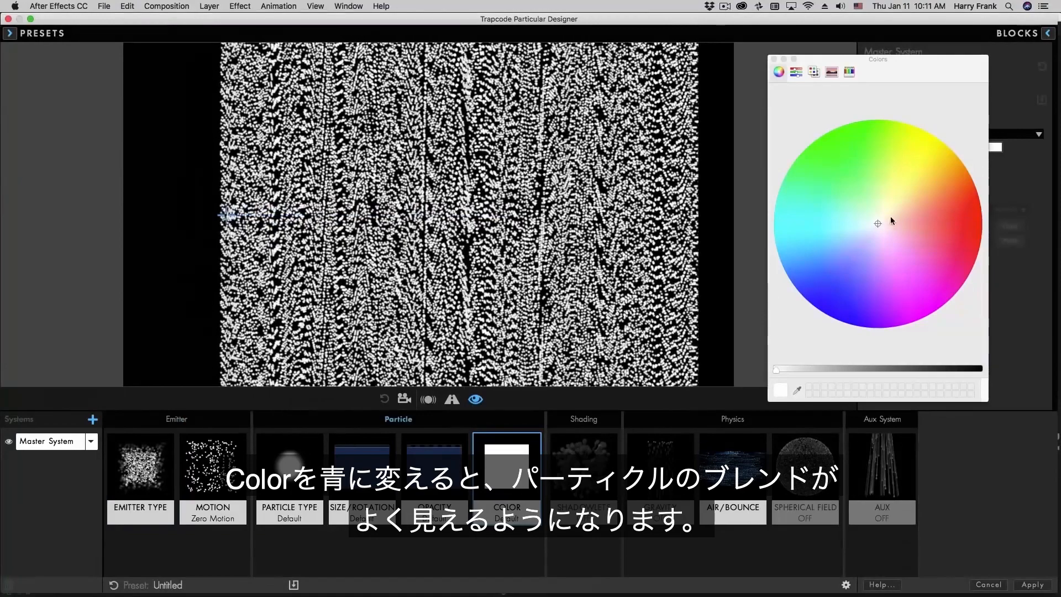
left_click(788, 266)
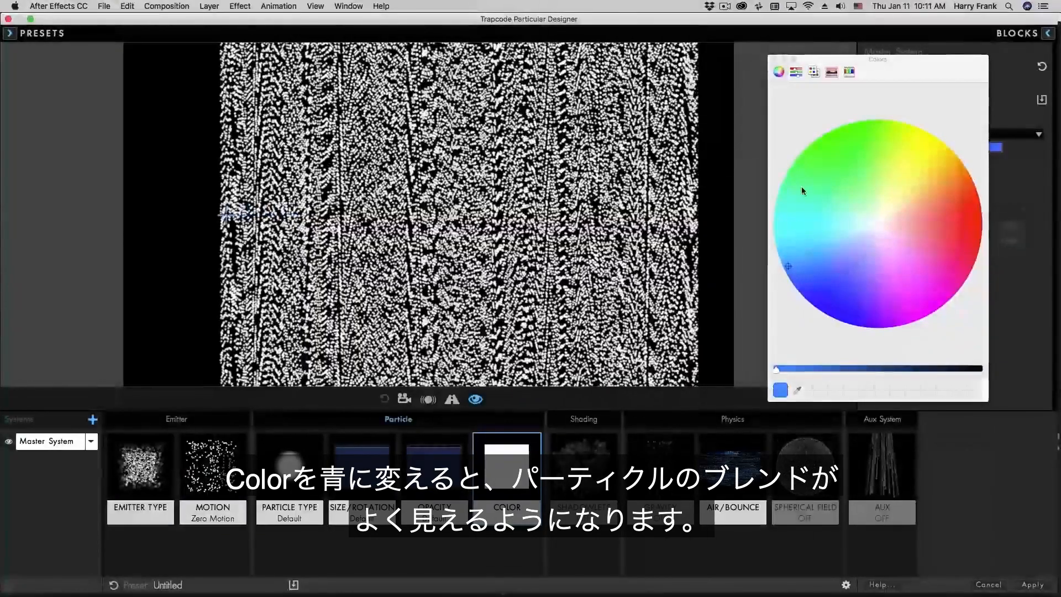
left_click(777, 251)
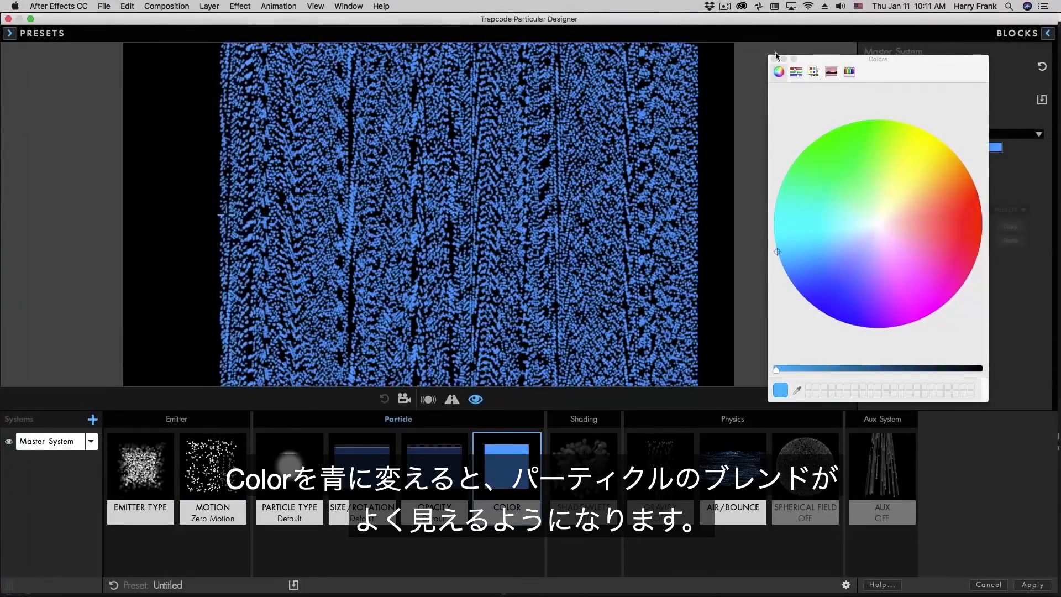
left_click(774, 58)
- Set the particle Blend Mode to Screen
left_click(290, 470)
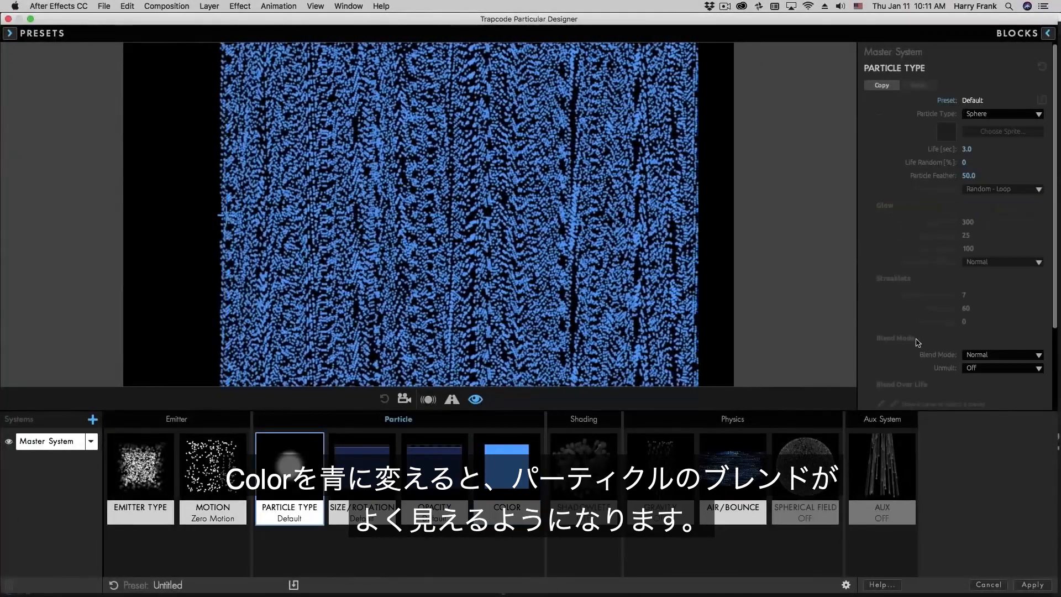
left_click(985, 355)
left_click(897, 383)
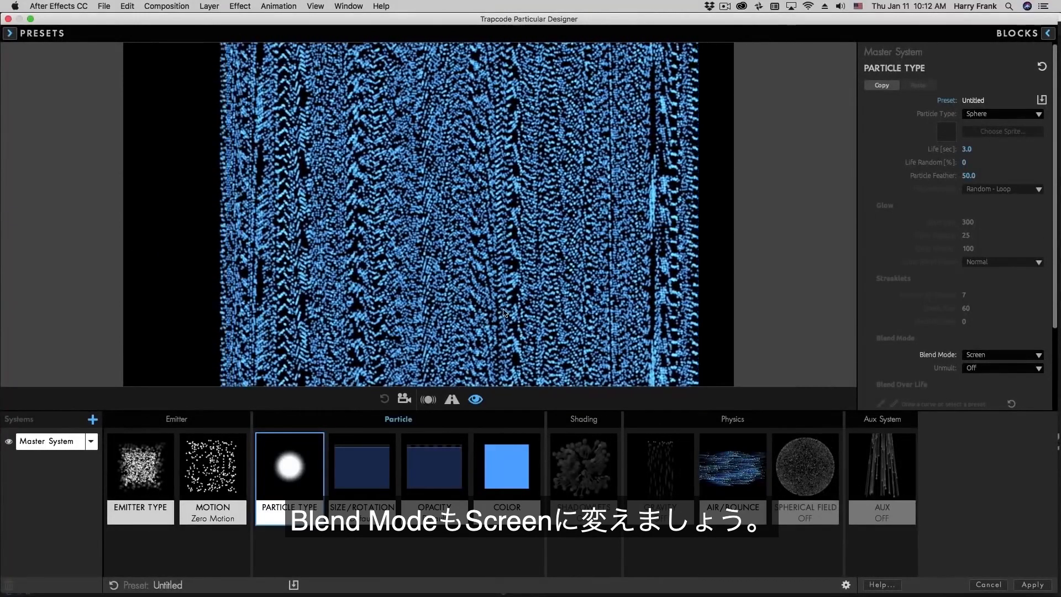
- In Air/Bounce, scroll to Turbulence Field and raise Affect Position to 261
left_click(725, 471)
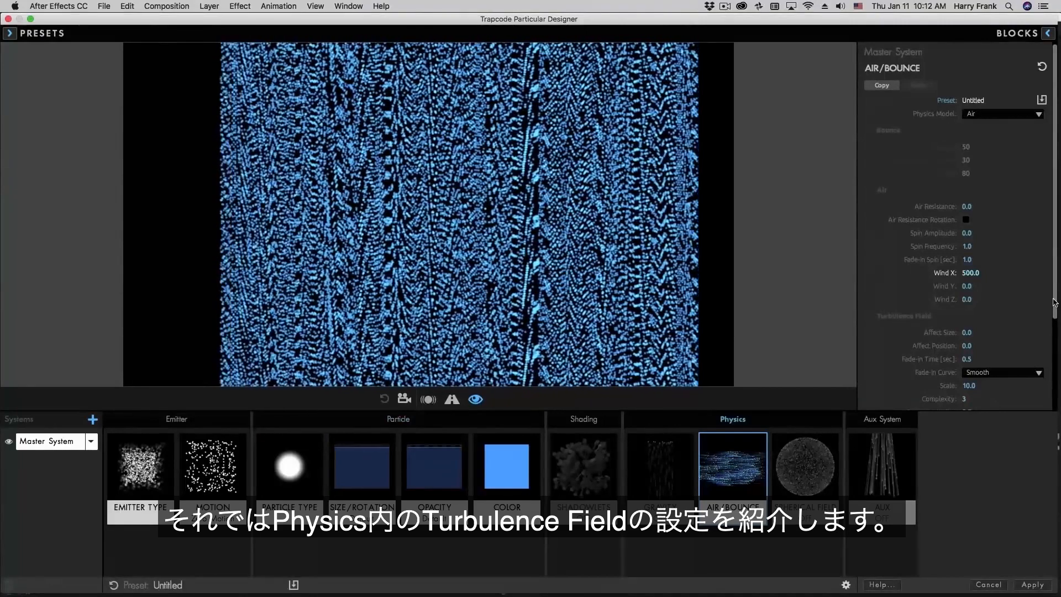
scroll(1019, 398, "down", 3)
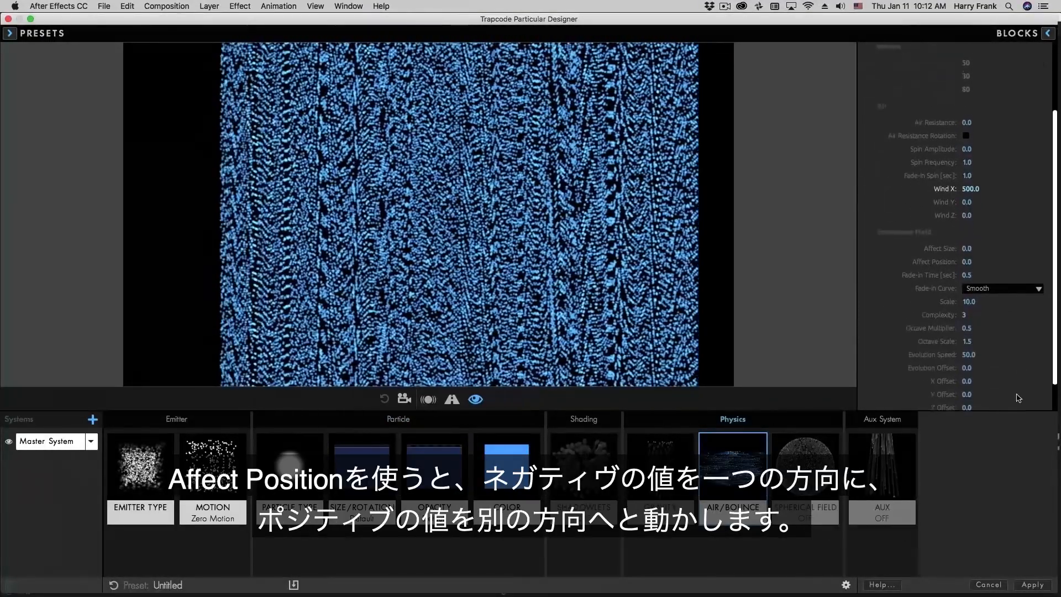
scroll(1019, 398, "down", 1)
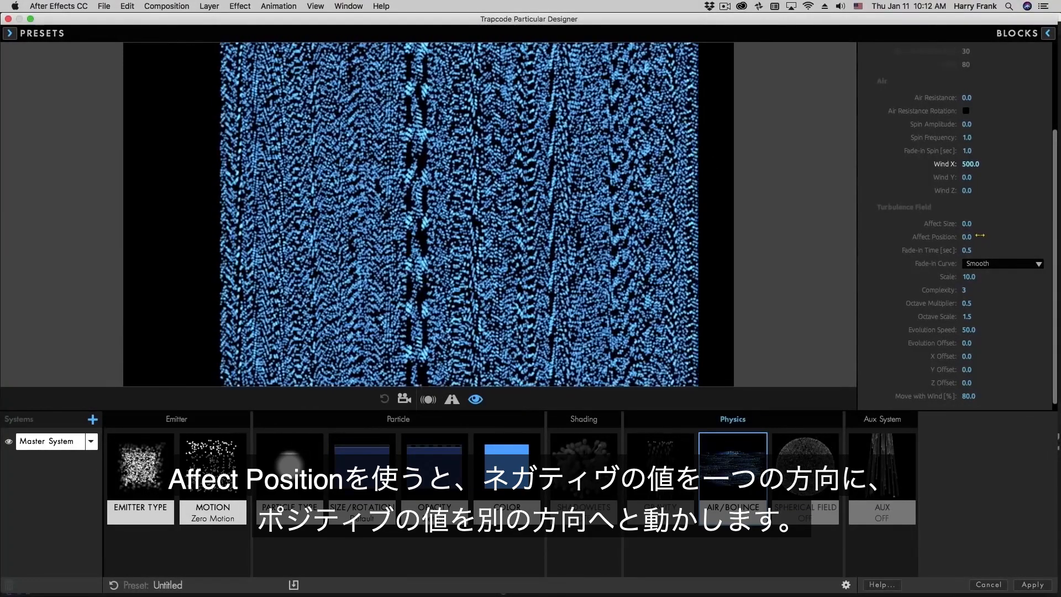
left_click_drag(980, 235, 1026, 237)
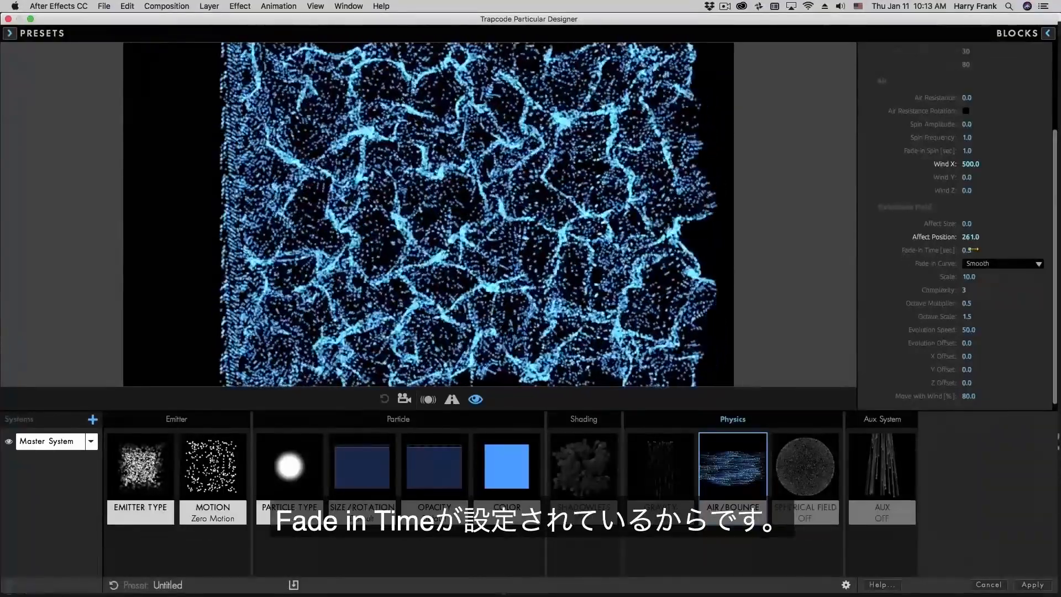
- Set the turbulence Fade-in Time to 1 second with a Smooth Fade-in Curve
left_click_drag(969, 251, 955, 251)
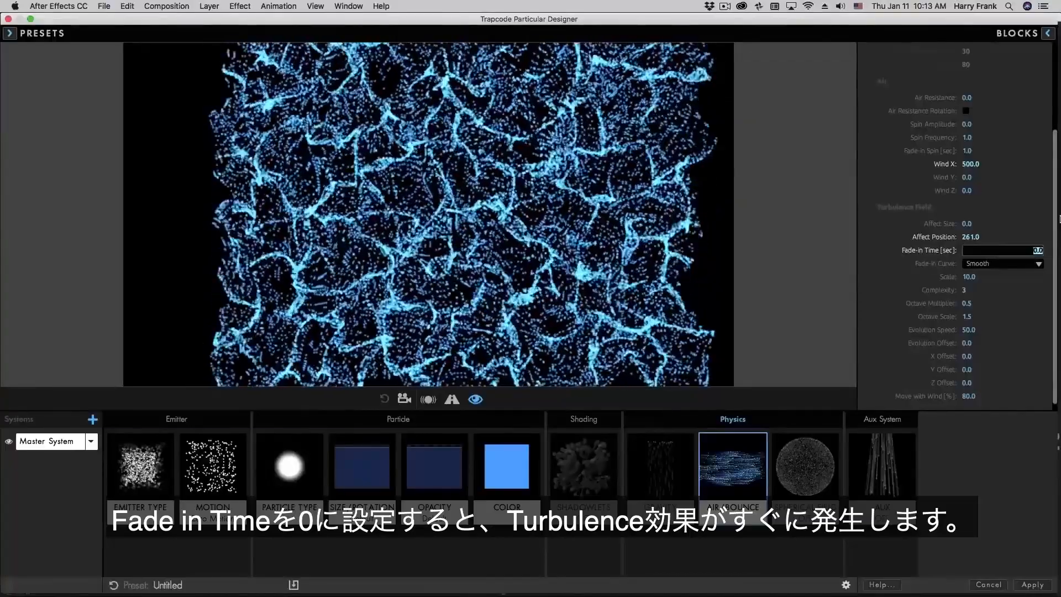
type("1.")
key("Return")
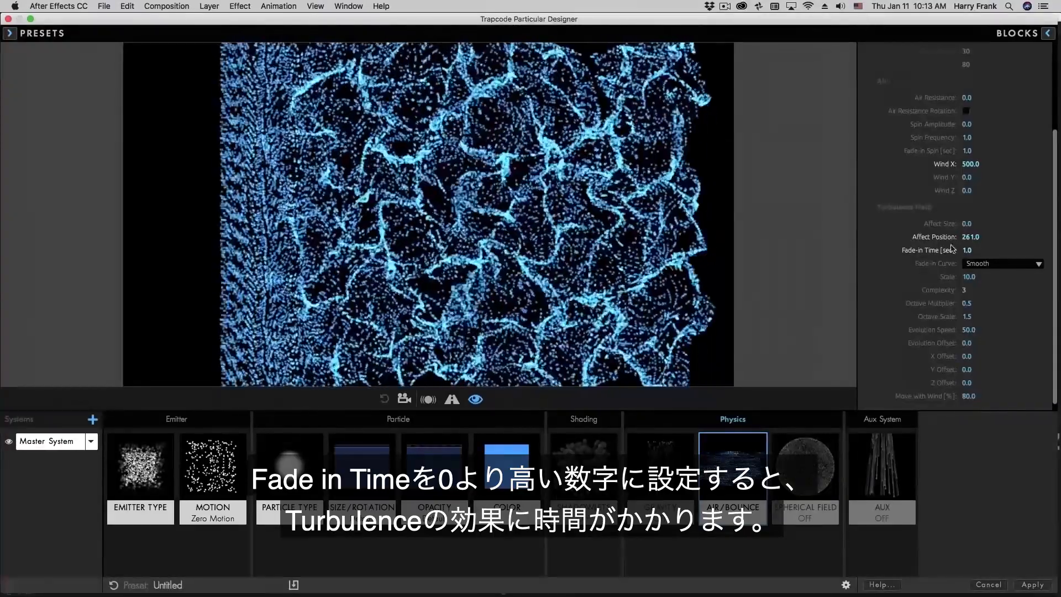
left_click(972, 263)
left_click(984, 279)
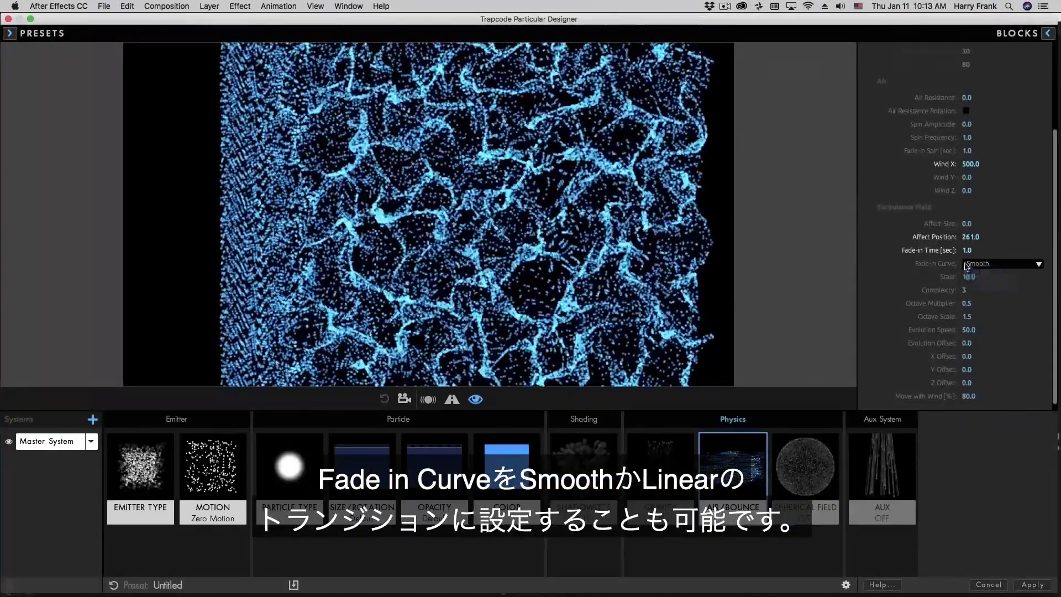
left_click(1007, 263)
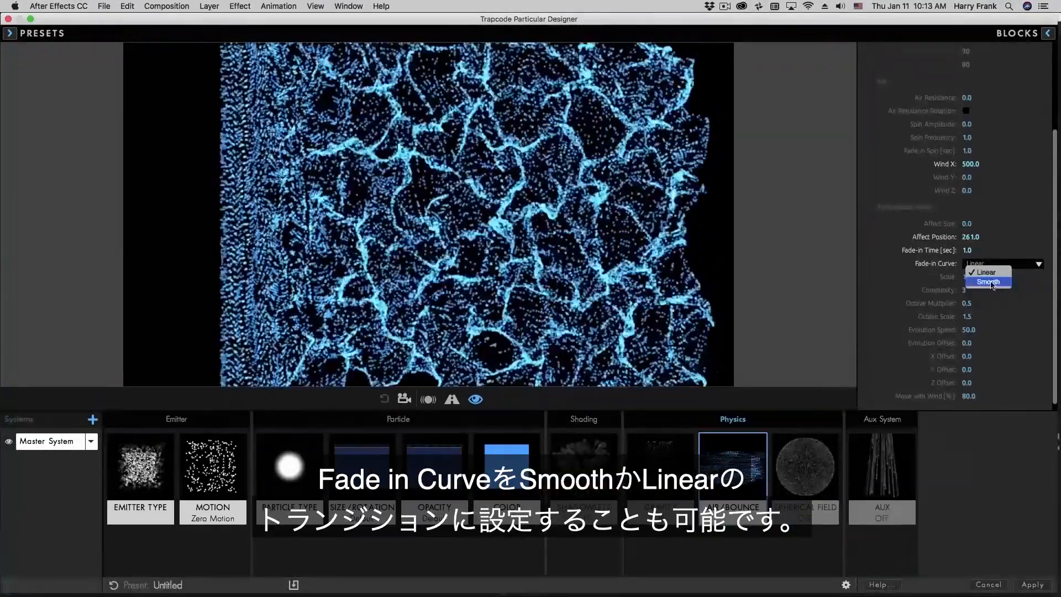
left_click(989, 282)
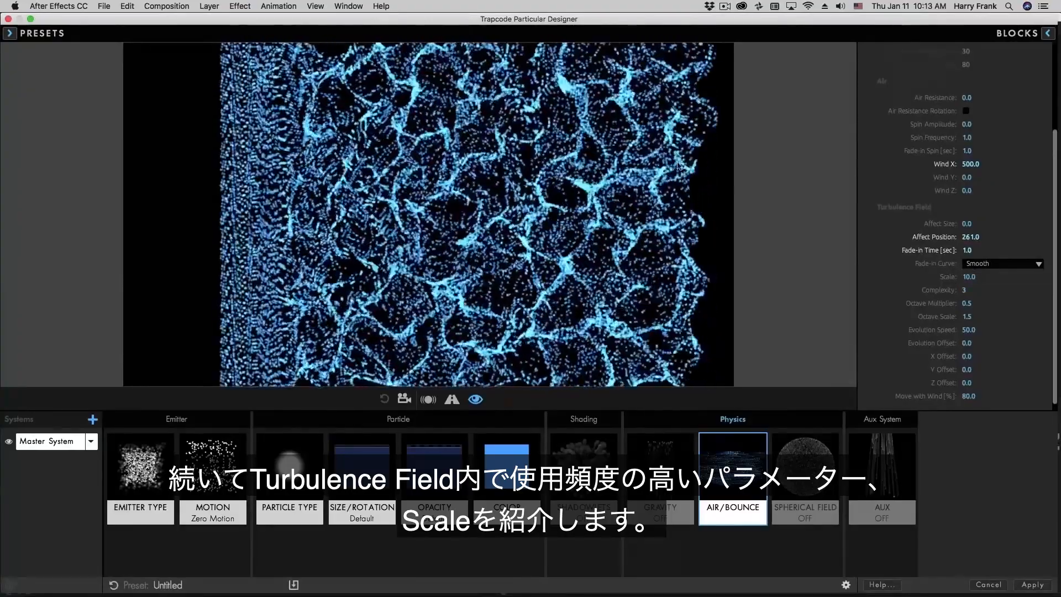
- Try turbulence Scale values of 5 and then 17
left_click_drag(965, 277, 964, 277)
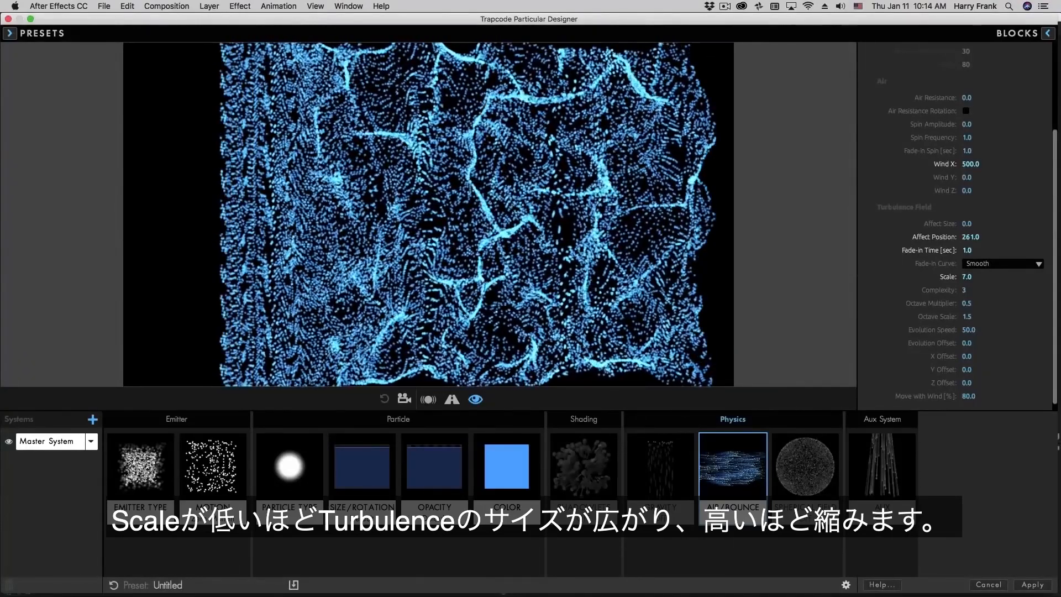
left_click_drag(963, 277, 963, 276)
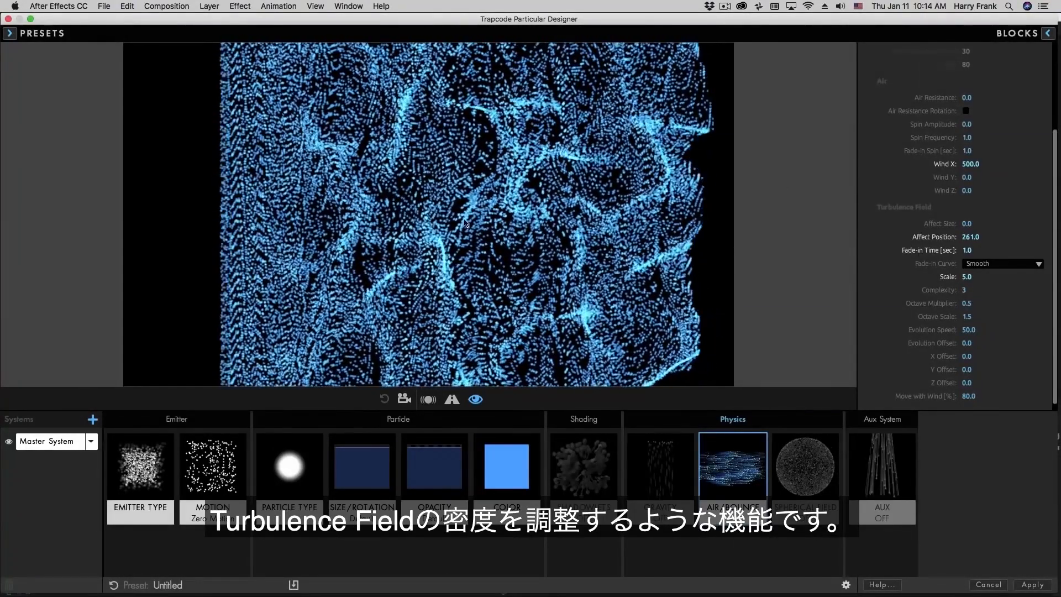
mouse_move(975, 276)
left_mouse_down()
mouse_move(987, 276)
mouse_move(966, 277)
left_mouse_up()
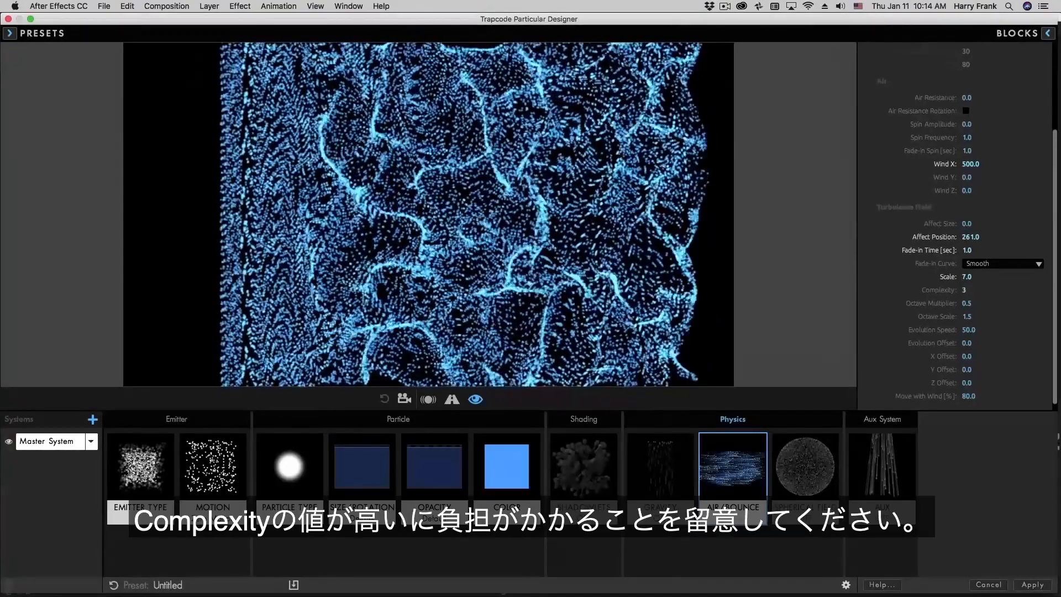
- Set turbulence Complexity to 3 and bring up the Size/Rotation block showing Size 3.0
left_click_drag(966, 290, 1008, 298)
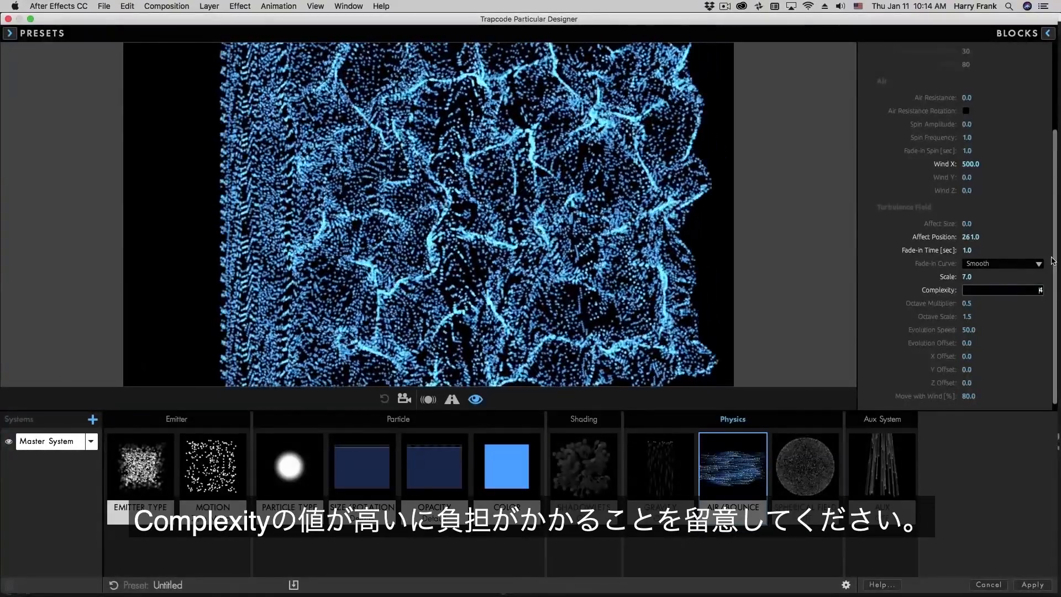
key("Down")
key("Down")
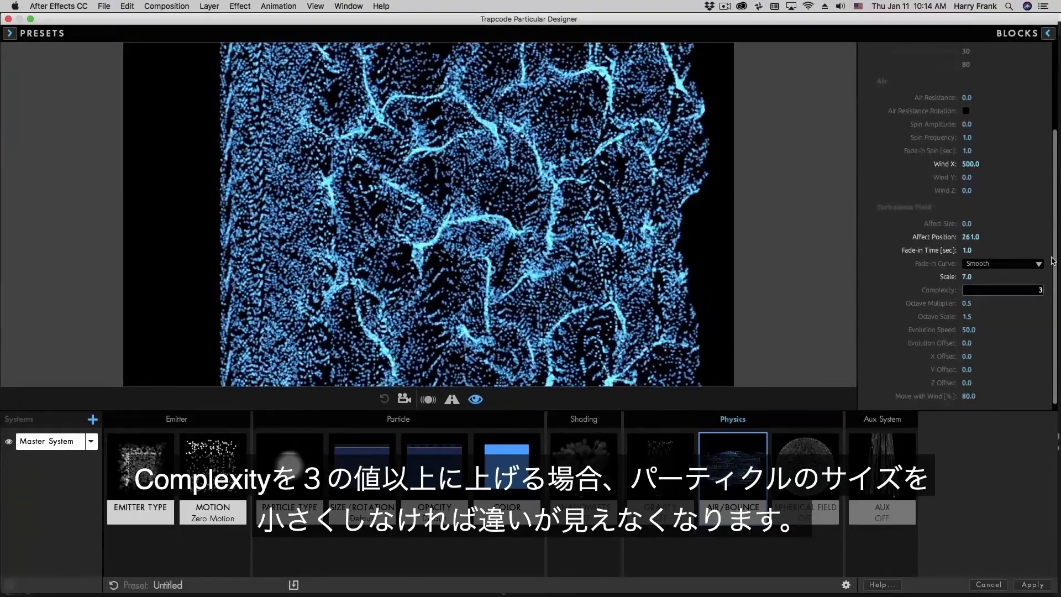
key("Return")
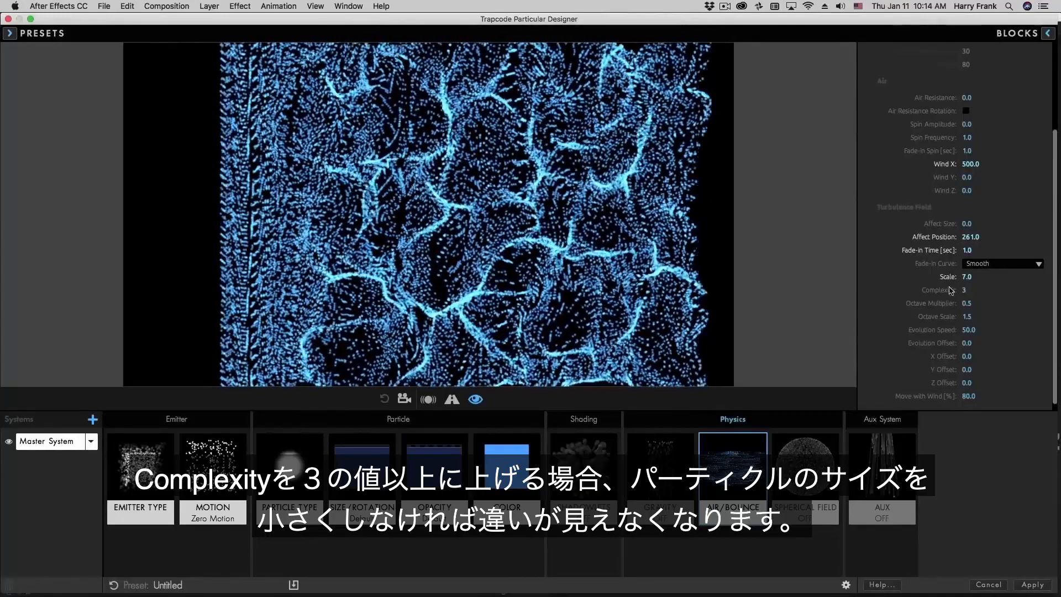
left_click(362, 465)
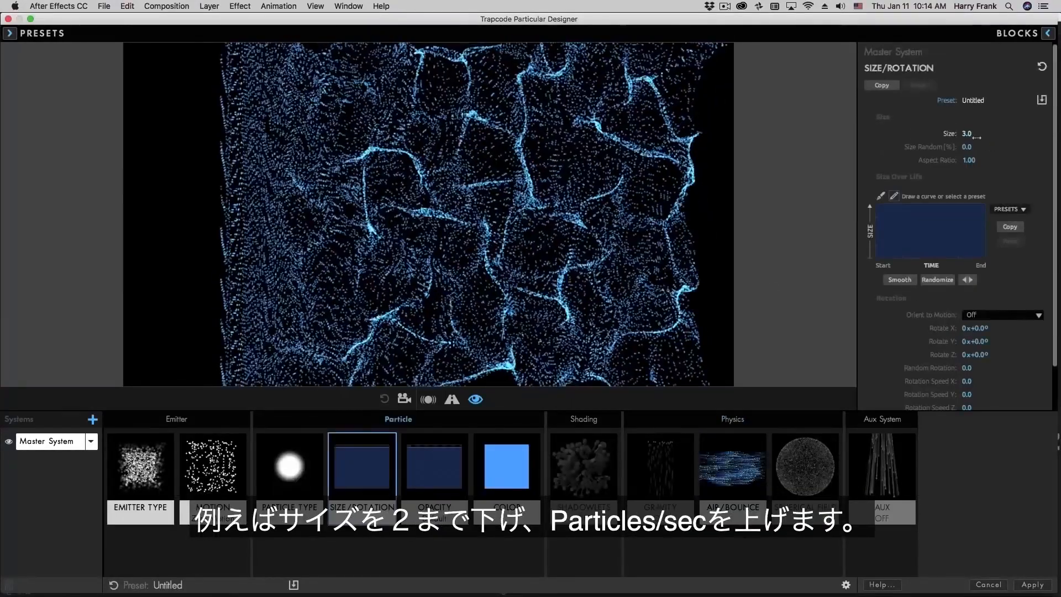
- Set particle Size to 2 and raise the emitter's Particles/sec to 16230
left_click(969, 135)
type("2")
key("Return")
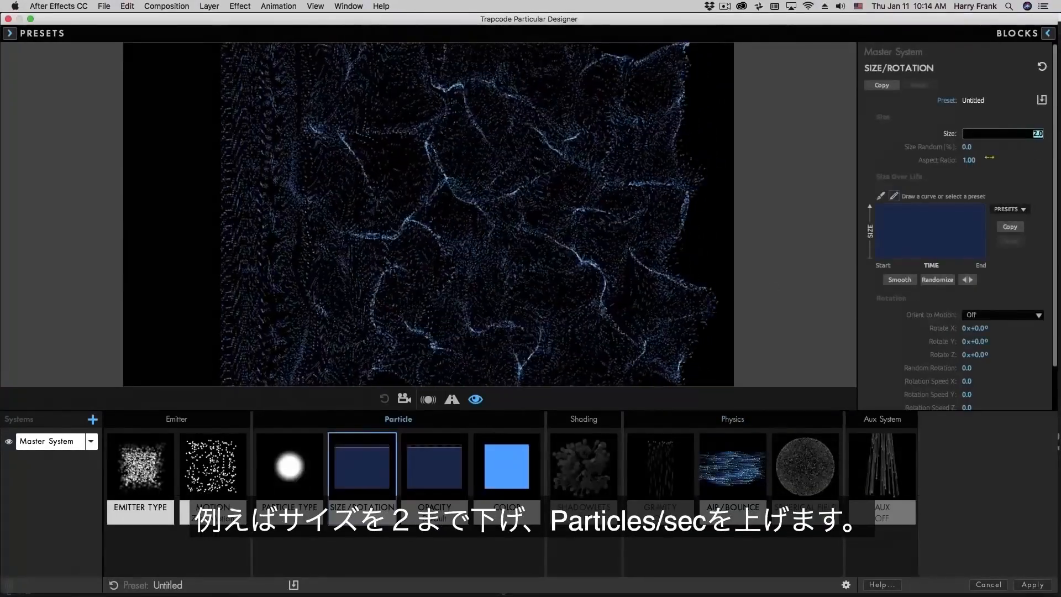
left_click(140, 467)
left_click_drag(1017, 185, 1022, 185)
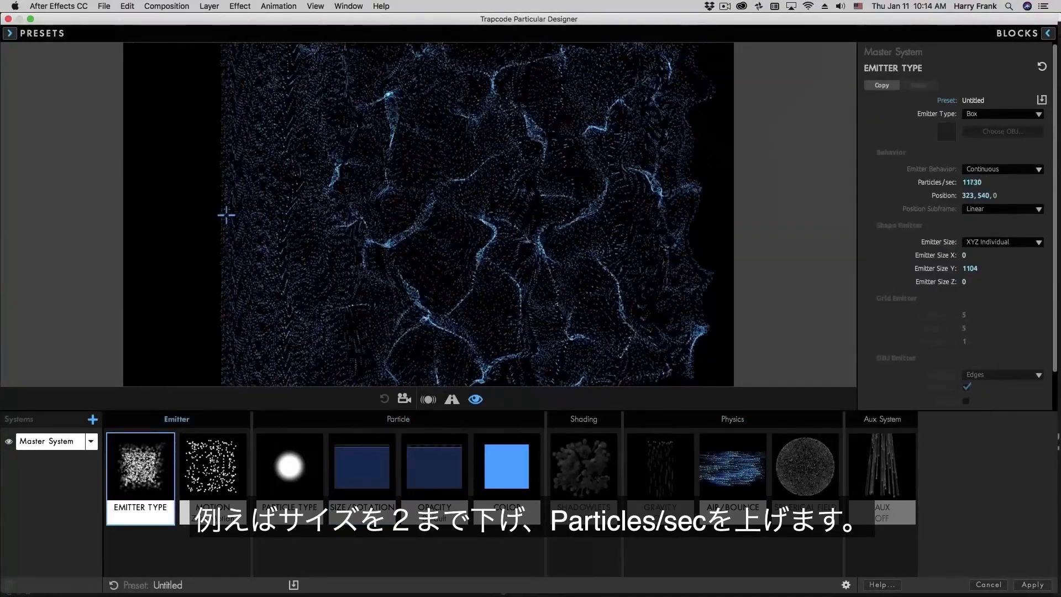
left_click(986, 178)
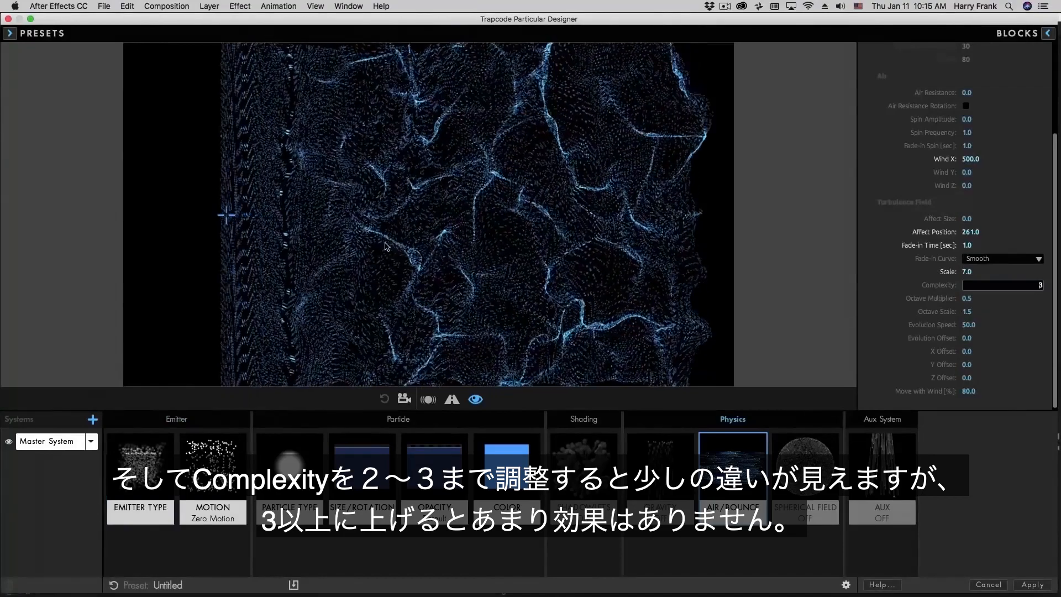
- Try turbulence Complexity at 4, return it to 3, and apply the design to After Effects
key("Up")
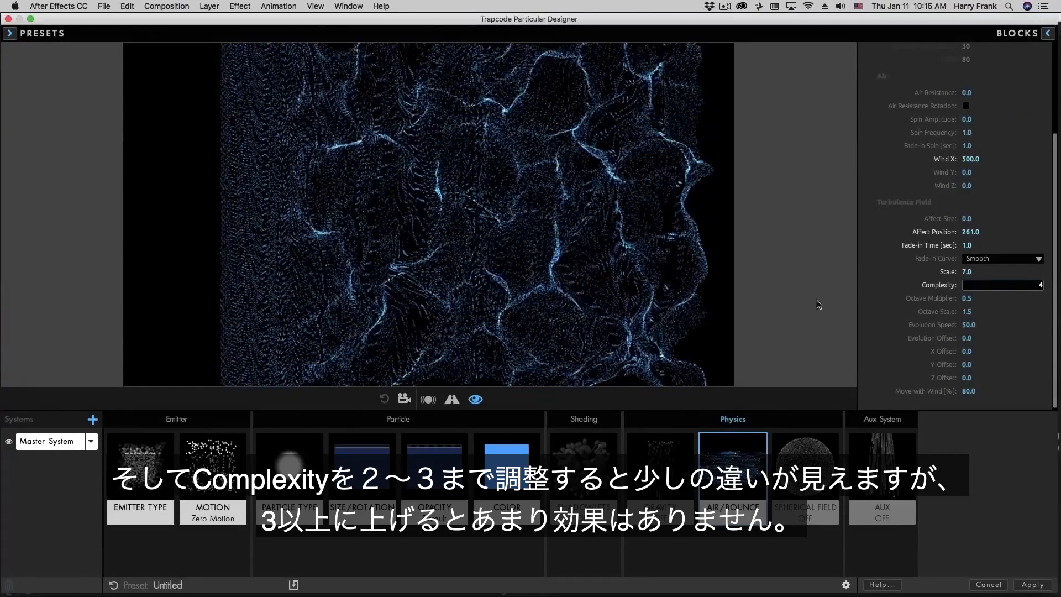
key("Down")
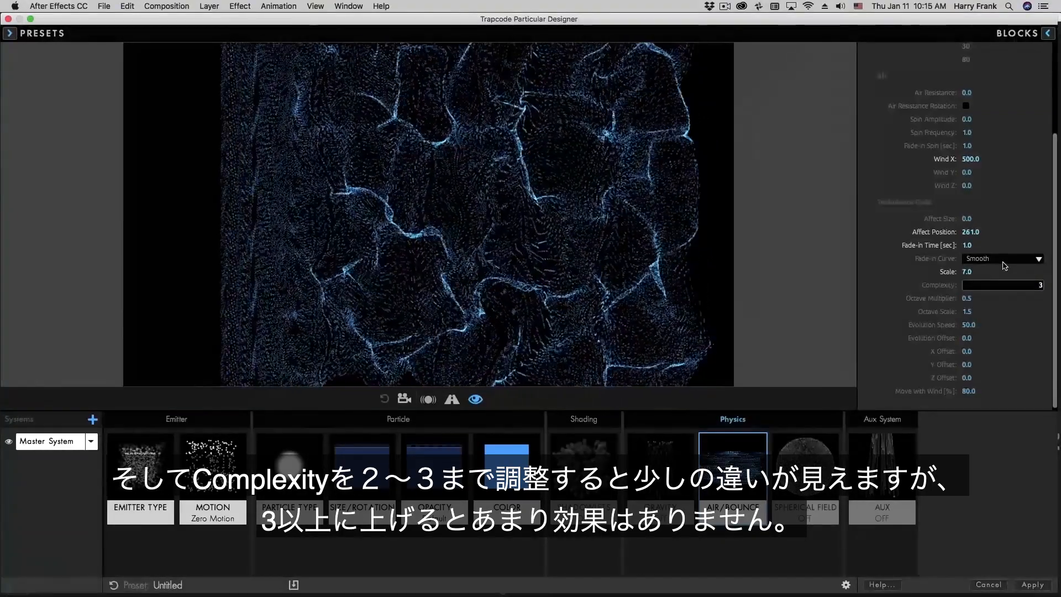
key("Return")
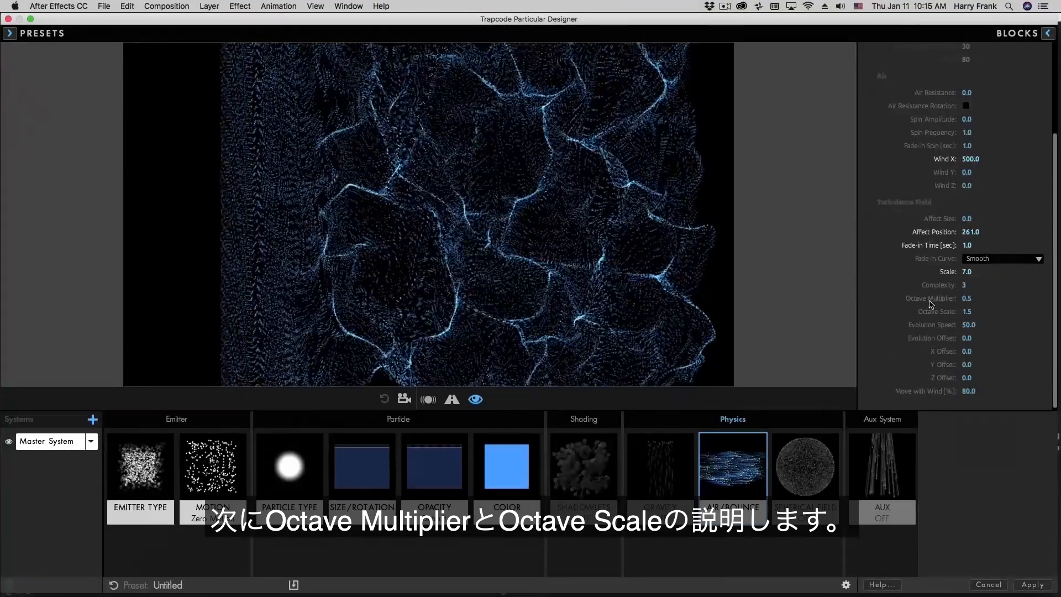
left_click(1033, 584)
- In the Fractal Noise comp at 2 seconds, show Opacity for the first six Noise layers
left_click(117, 406)
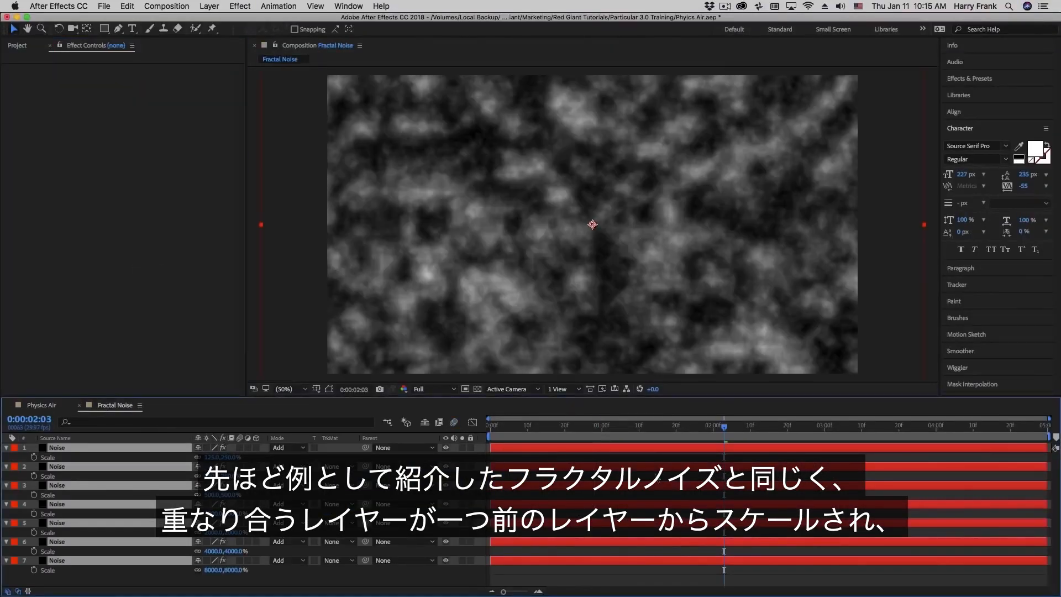
left_click(76, 585)
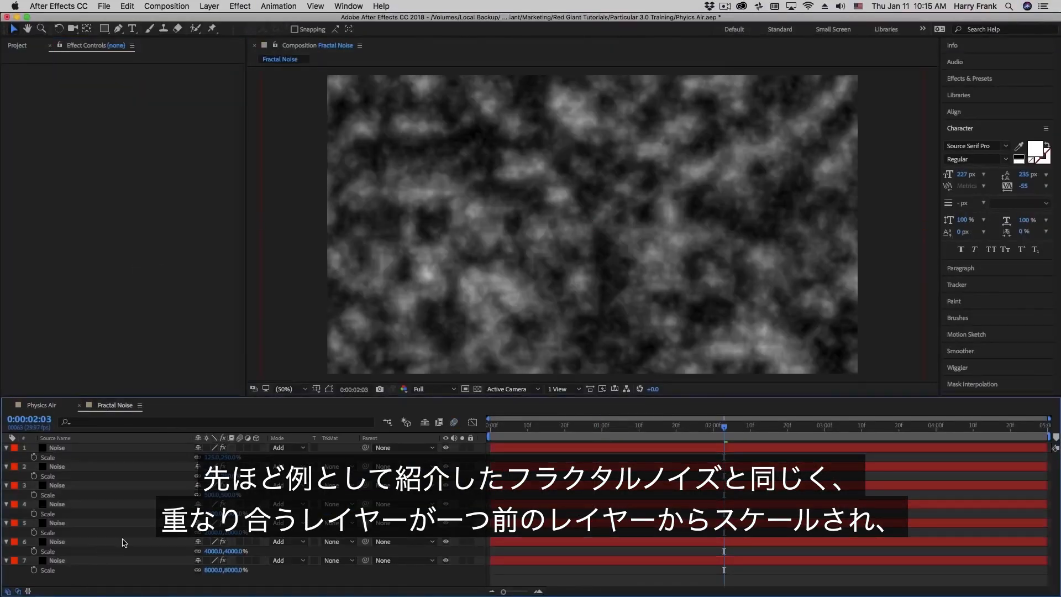
left_click(56, 547)
key("Home")
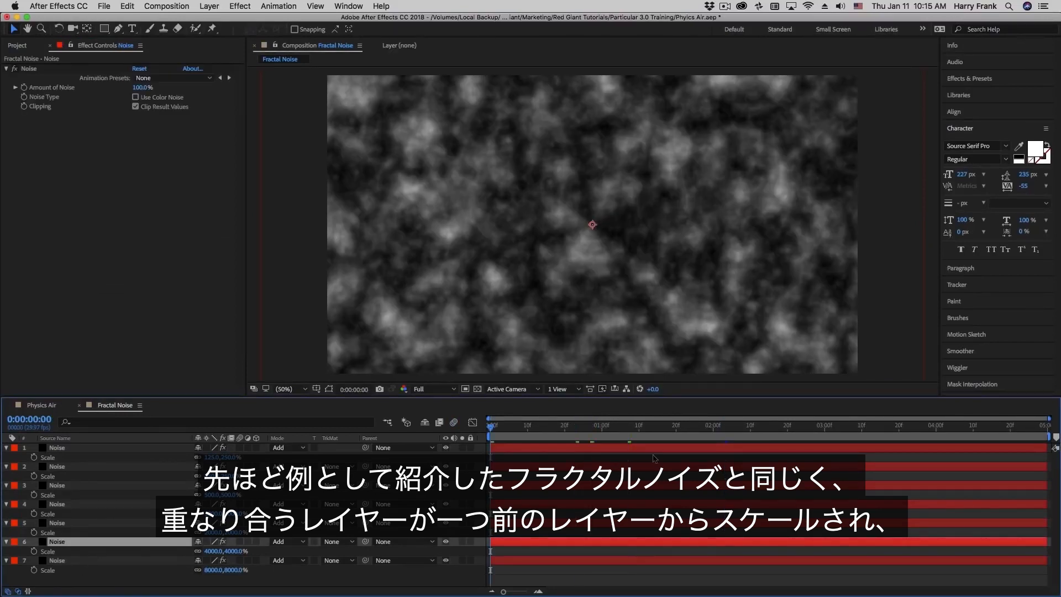
left_click(714, 427)
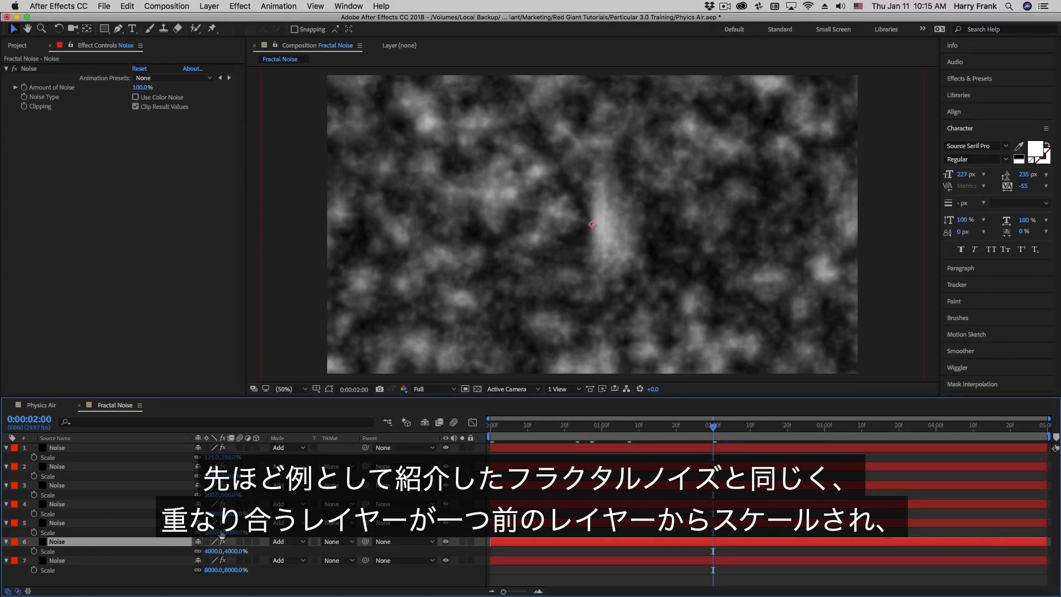
left_click(104, 449, "shift")
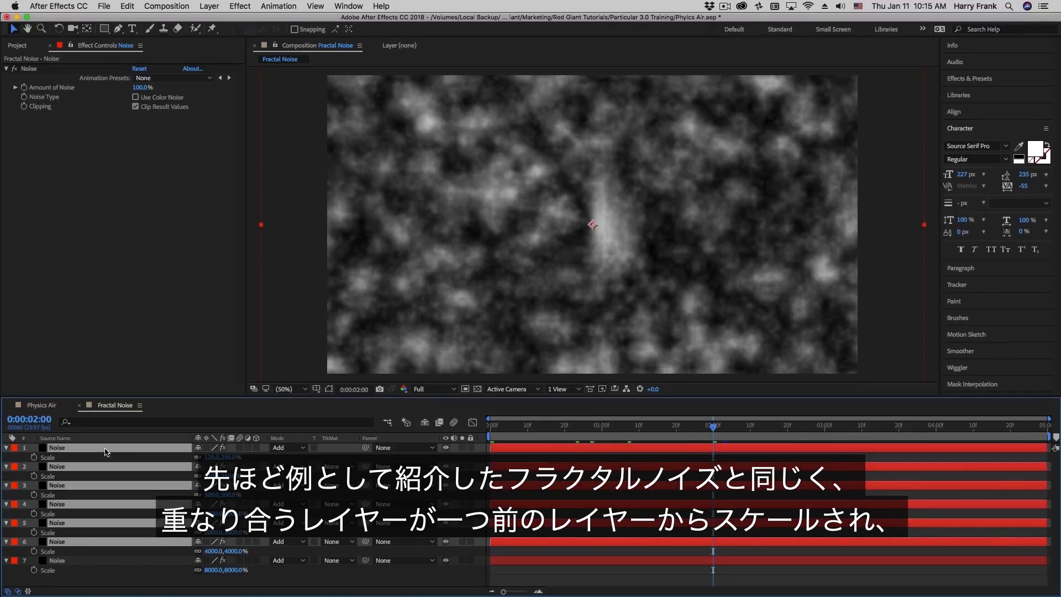
key("t")
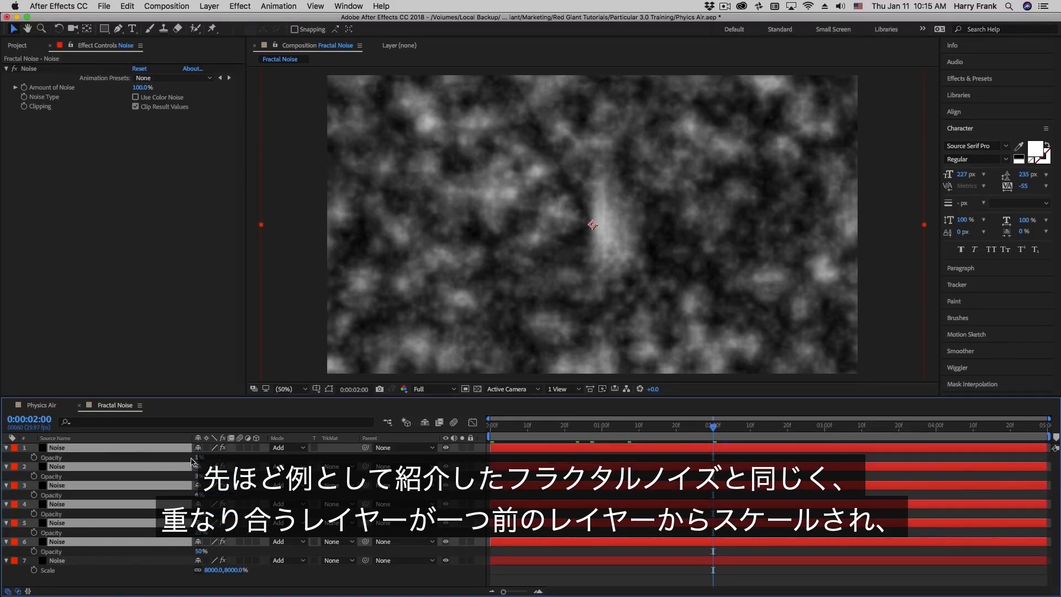
- Check layer 7's Opacity and all seven layers' Scale, then reopen Particular Designer in Physics Air
left_click(168, 561)
key("t")
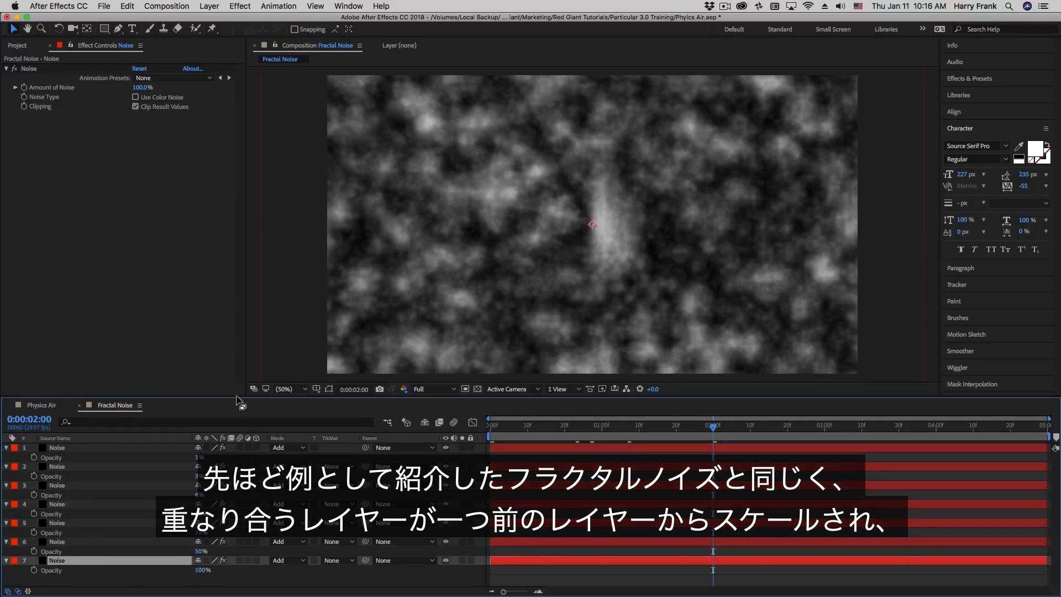
key("super+a")
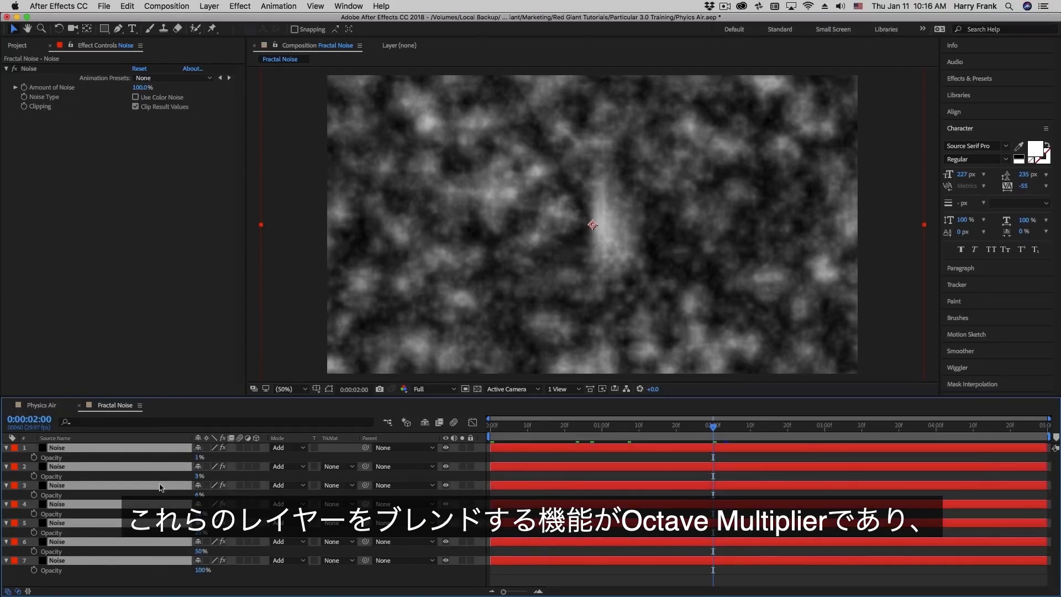
key("s")
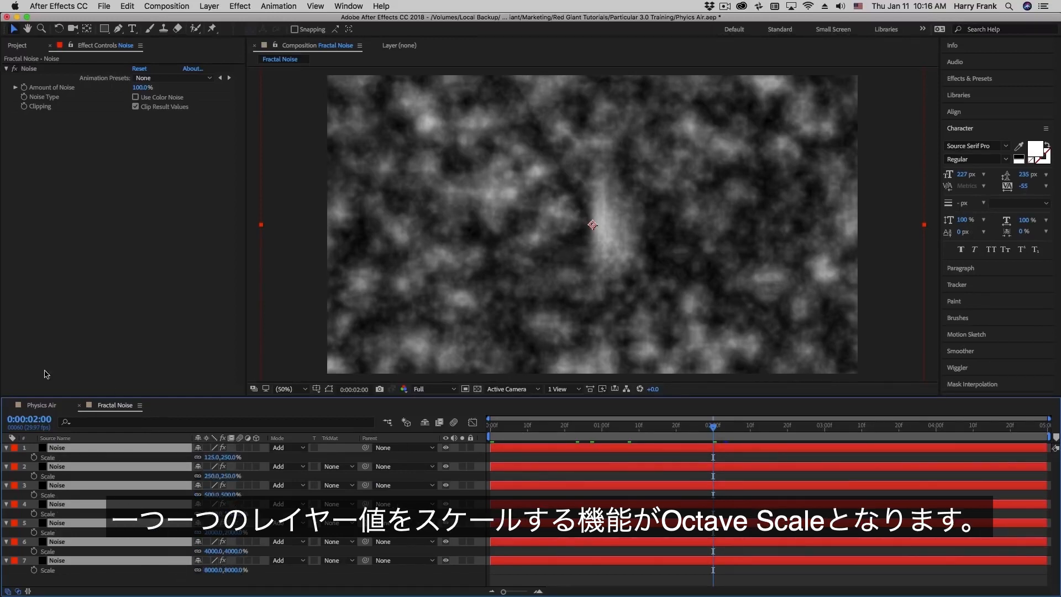
left_click(53, 407)
left_click(94, 114)
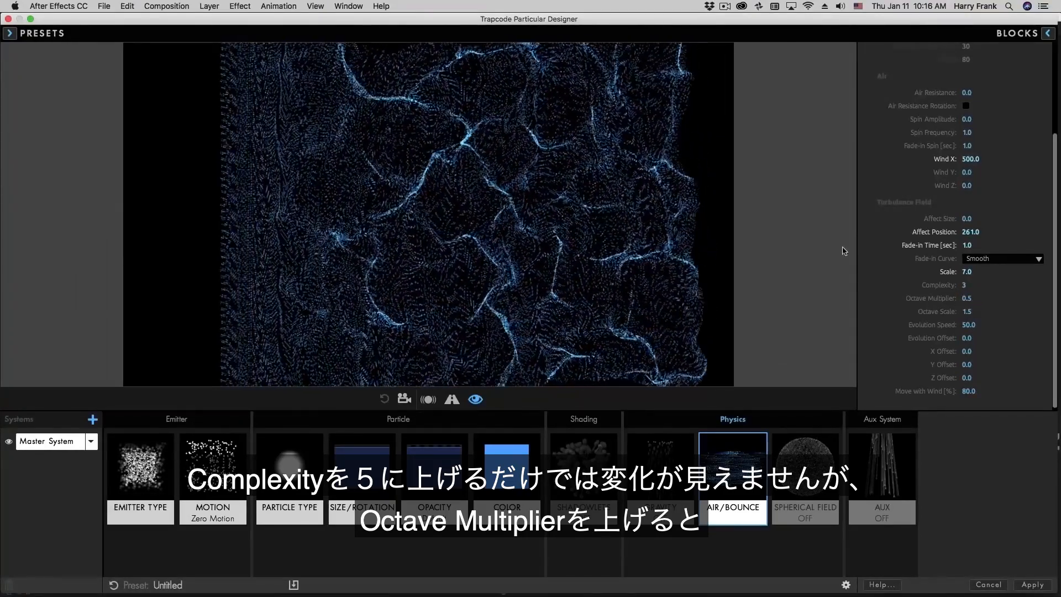
- Set turbulence Complexity to 5
left_click(965, 284)
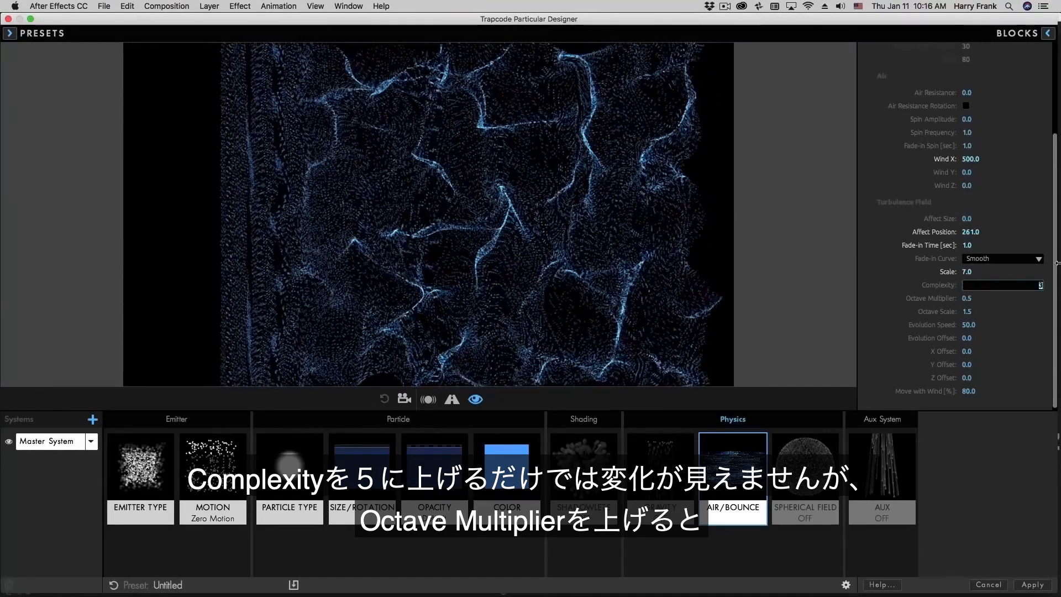
type("5")
key("Return")
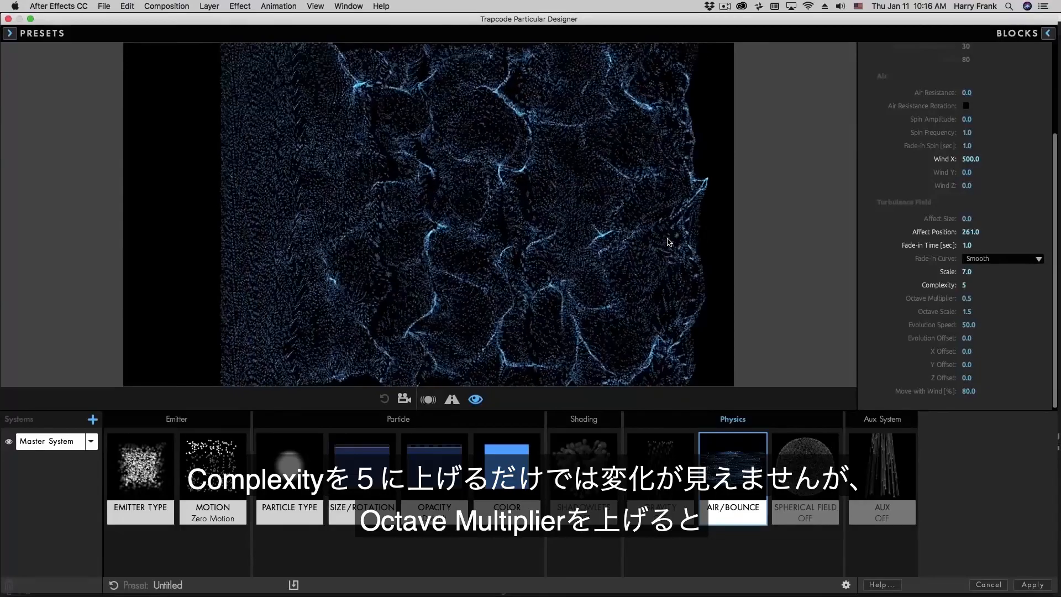
- Try several Octave Multiplier values between 0.2 and 1.1, then set it to 2.0
left_click(967, 299)
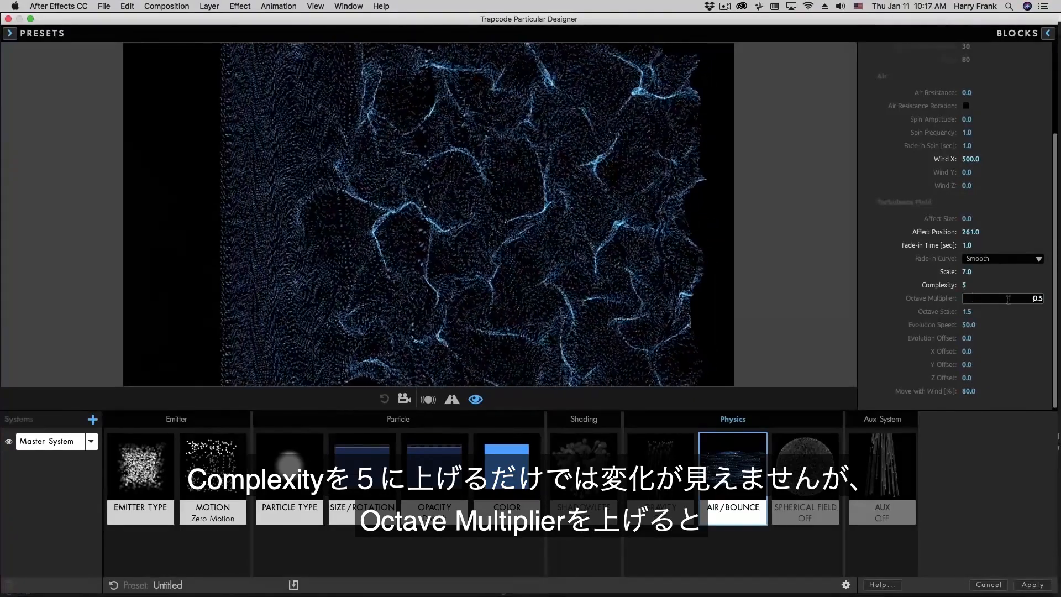
key("Up")
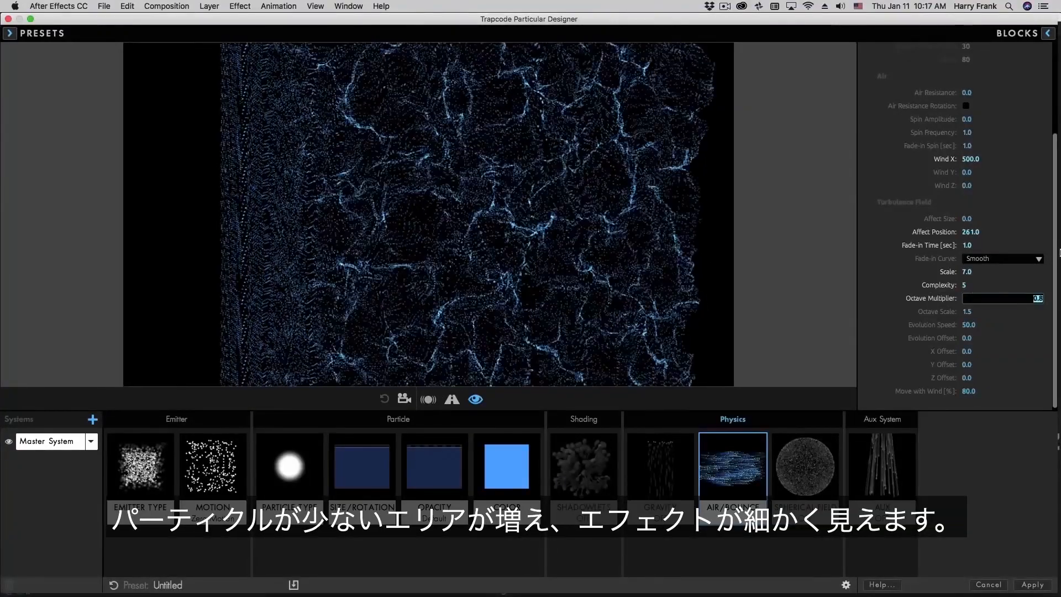
key("Up")
key("Up")
key("Up")
key("Down")
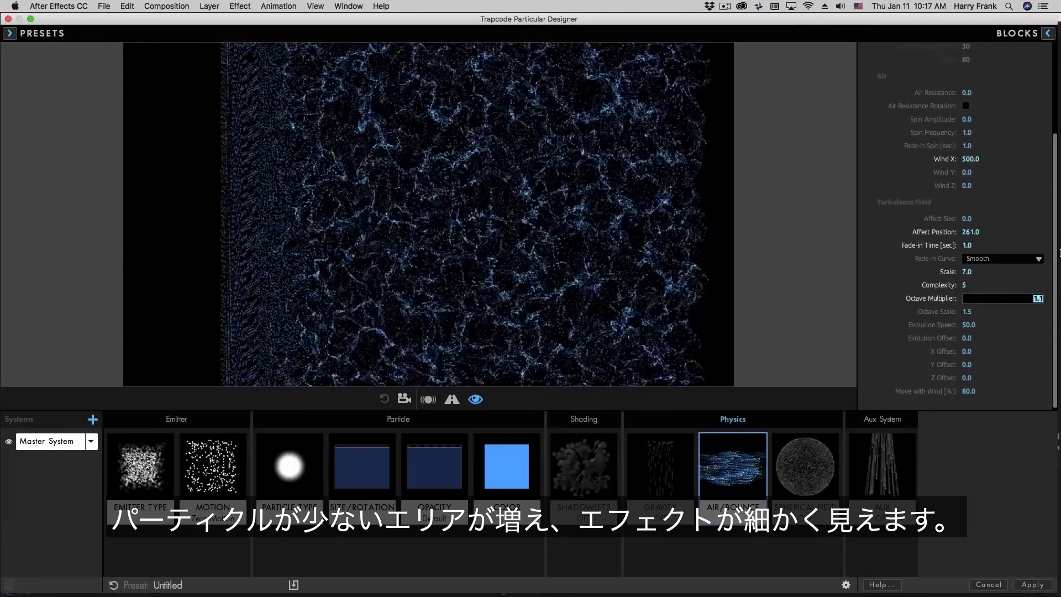
key("Down")
key("Down")
key("Down")
key("Down")
key("Down")
key("Down")
key("Down")
key("Down")
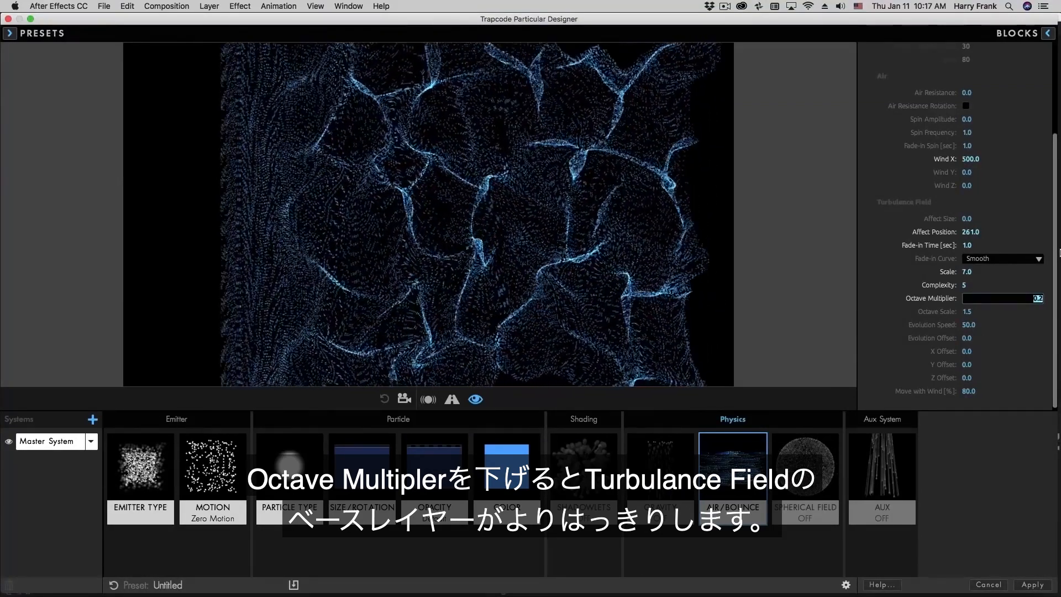
left_click(821, 302)
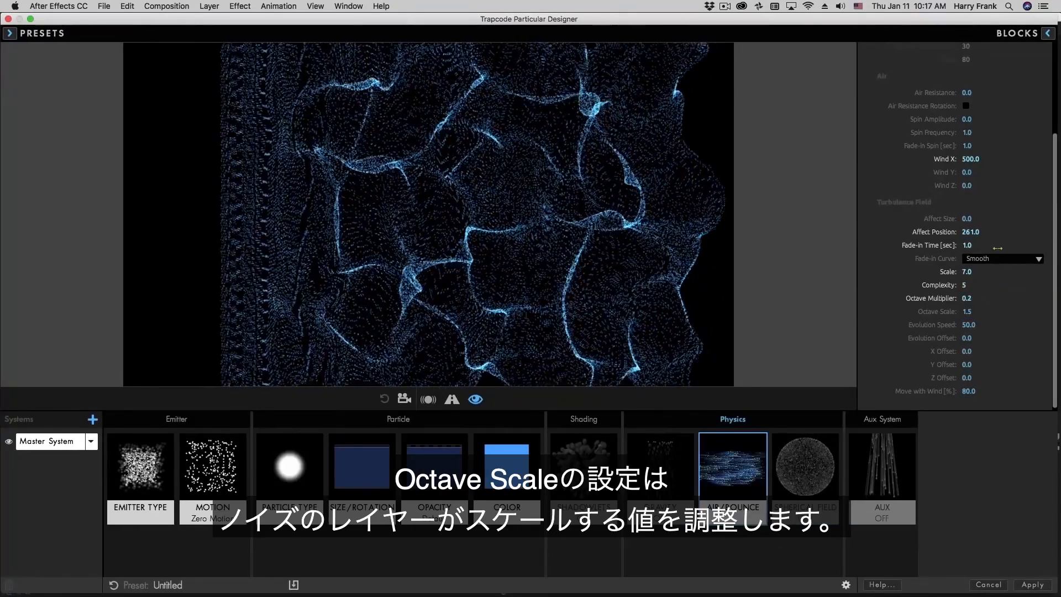
left_click_drag(967, 299, 973, 298)
left_click(971, 299)
double_click(1036, 302)
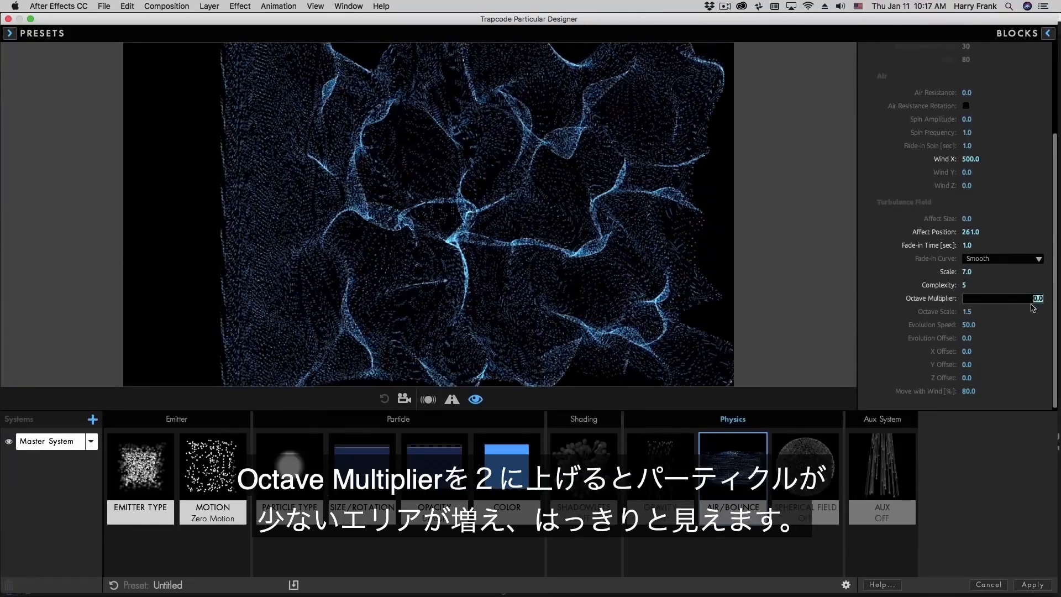
type("2")
key("Return")
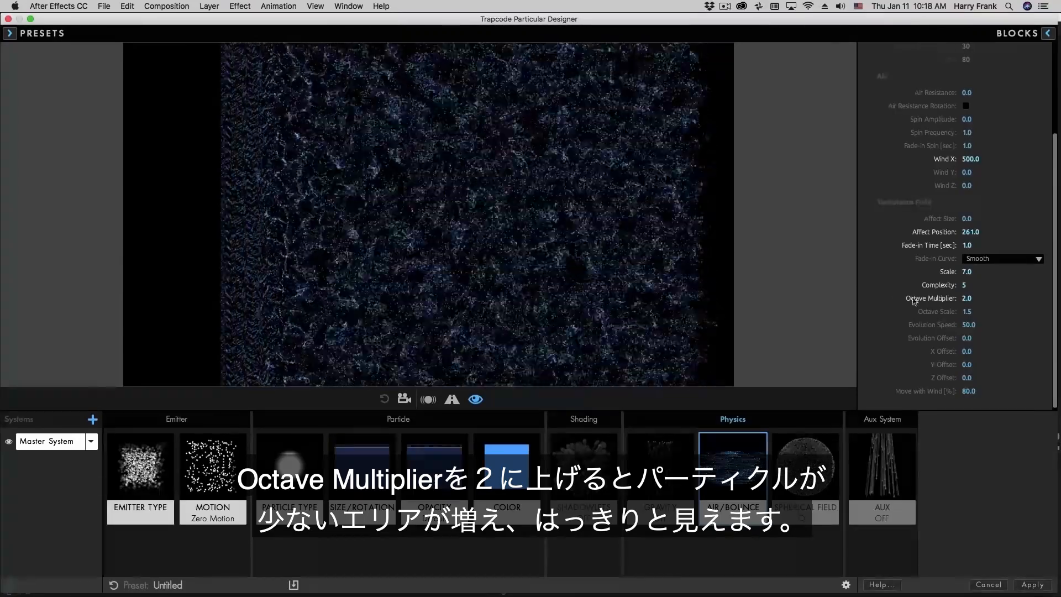
- Lower Octave Scale to 1.1, then reset Octave Multiplier to 0.5 and Octave Scale to 1.5
left_click(969, 312)
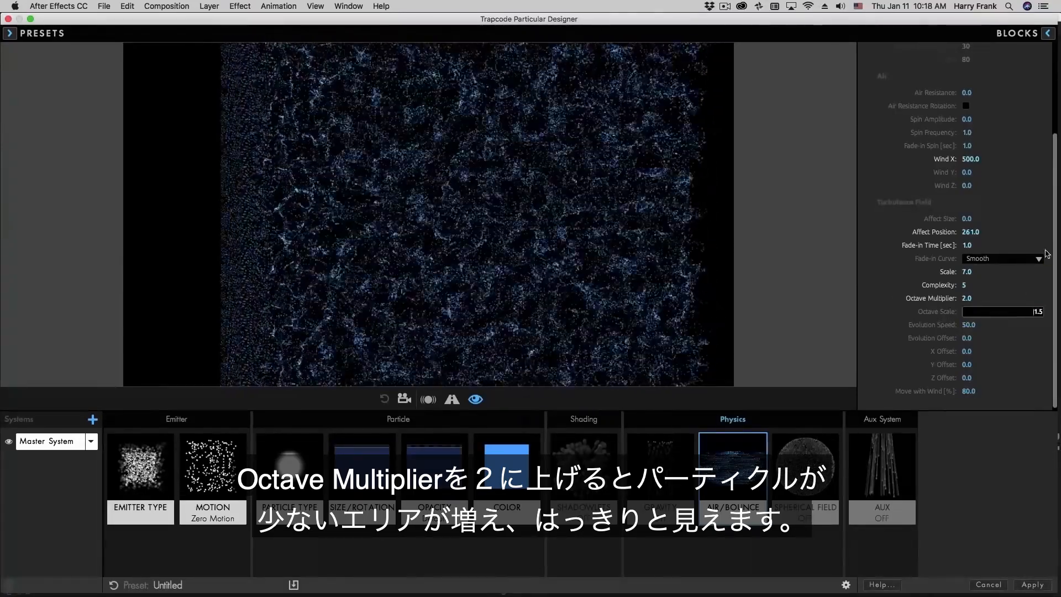
key("Up")
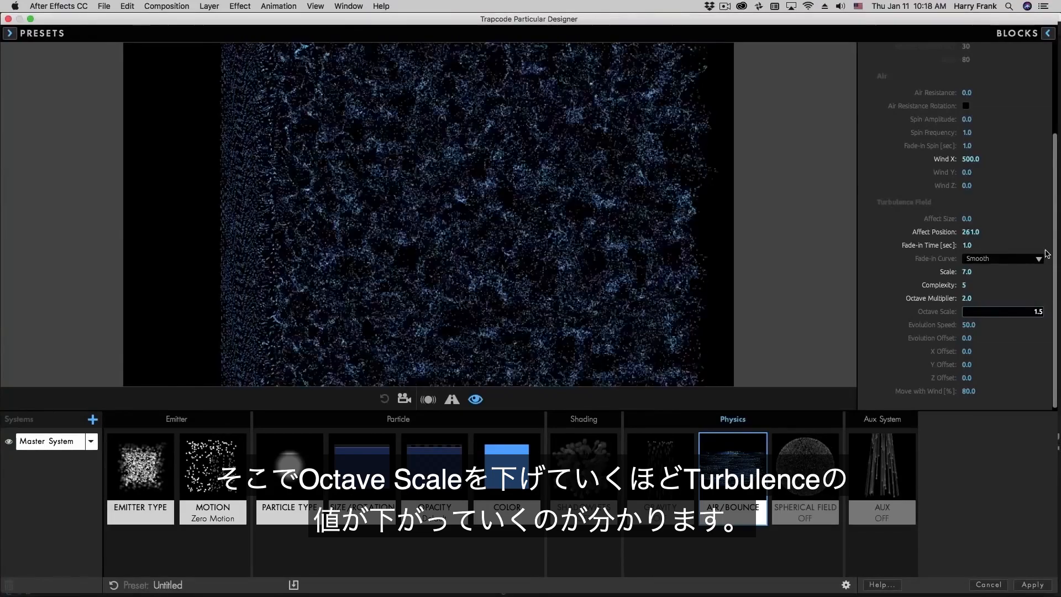
key("Down")
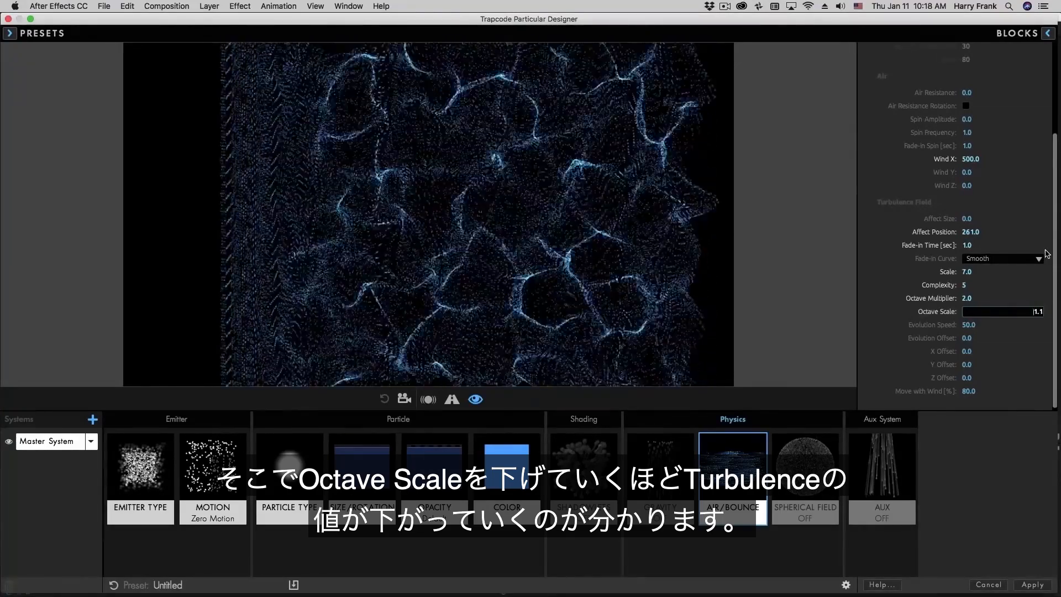
key("Down")
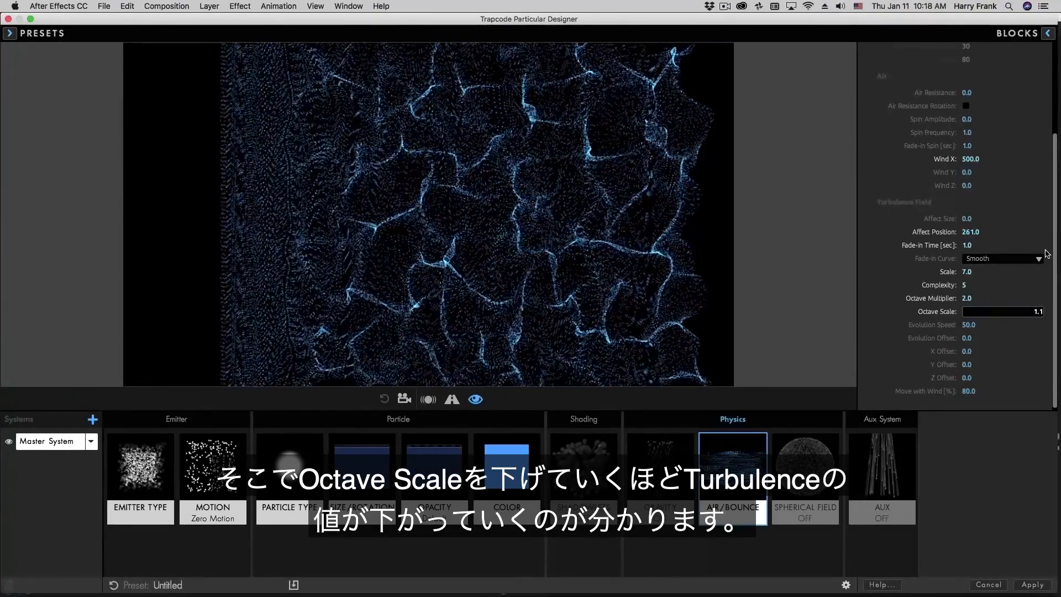
left_click(940, 301)
double_click(940, 299)
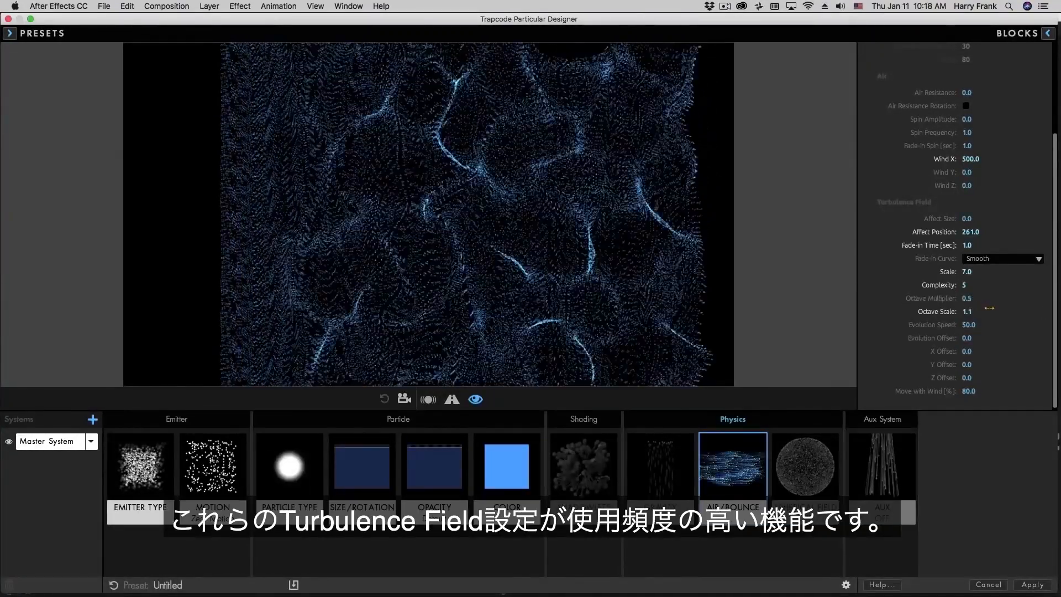
double_click(940, 313)
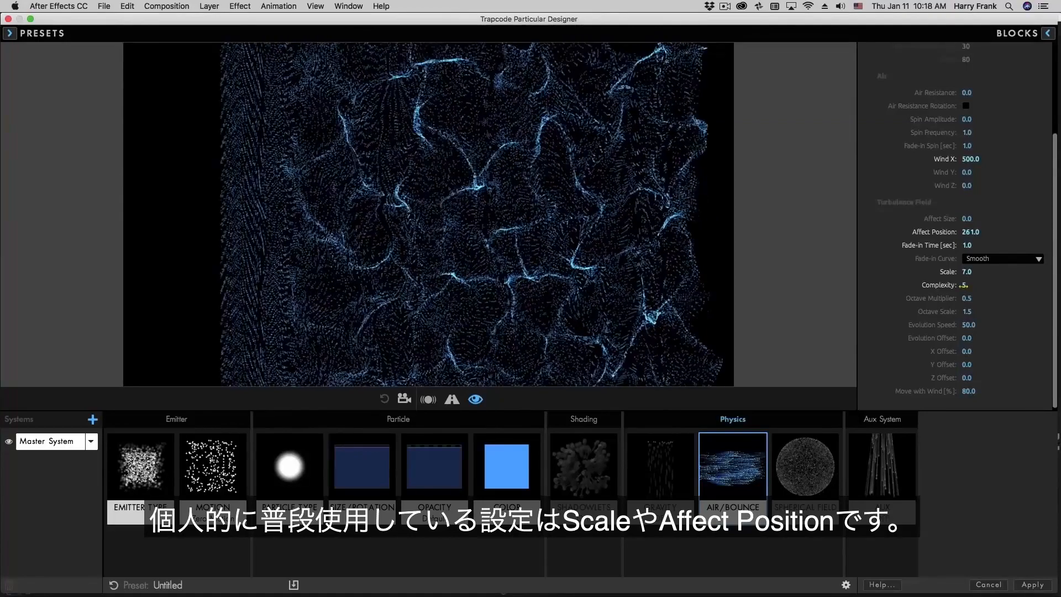
- Reset Complexity to 3, then scrub Affect Position to 375 and Affect Size to 40
double_click(942, 286)
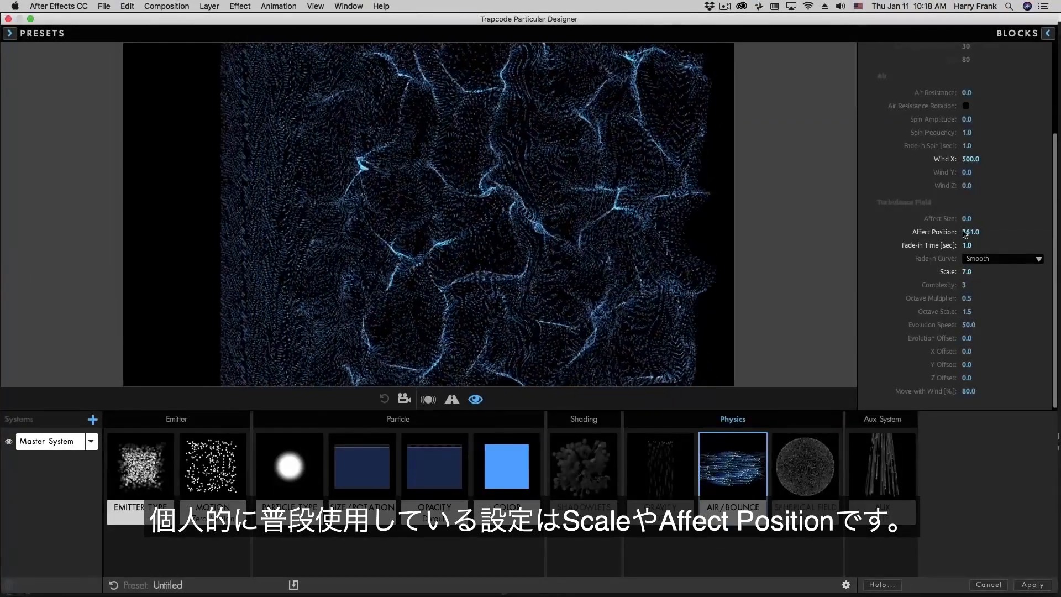
left_click_drag(971, 233, 531, 233)
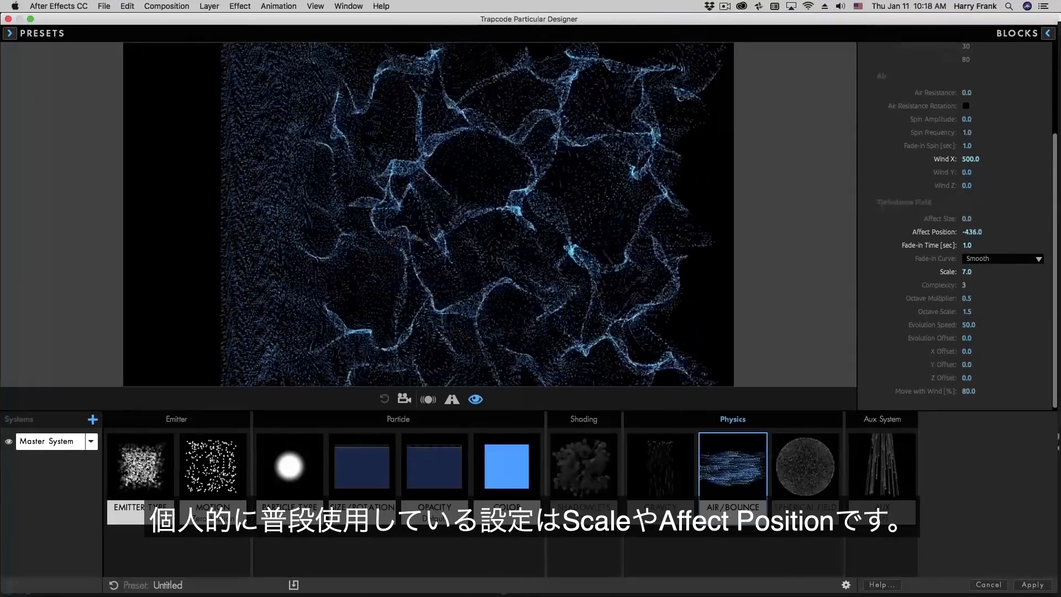
left_click_drag(653, 233, 847, 233)
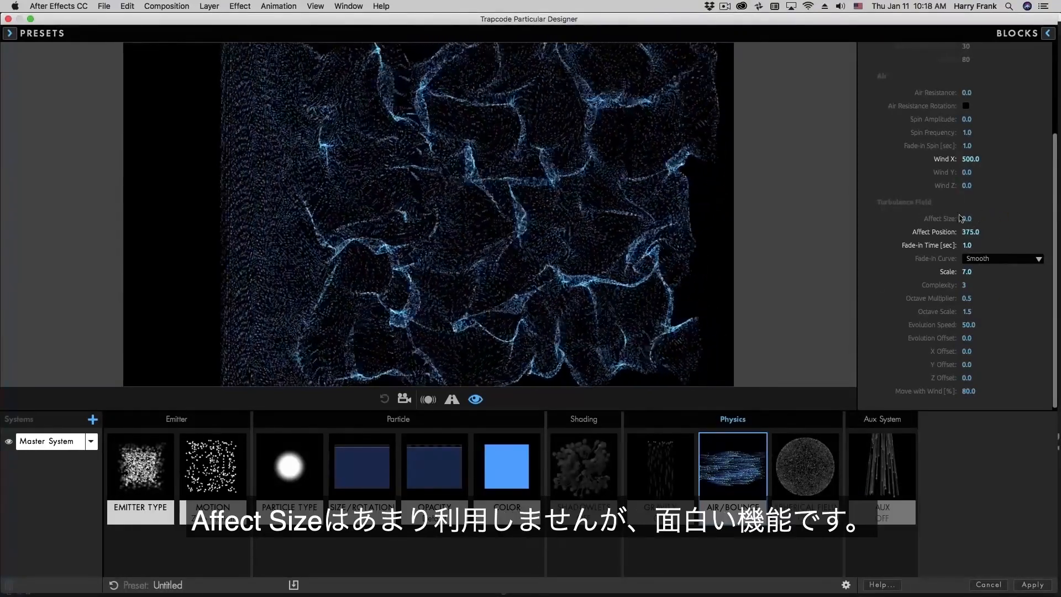
left_click_drag(967, 218, 989, 218)
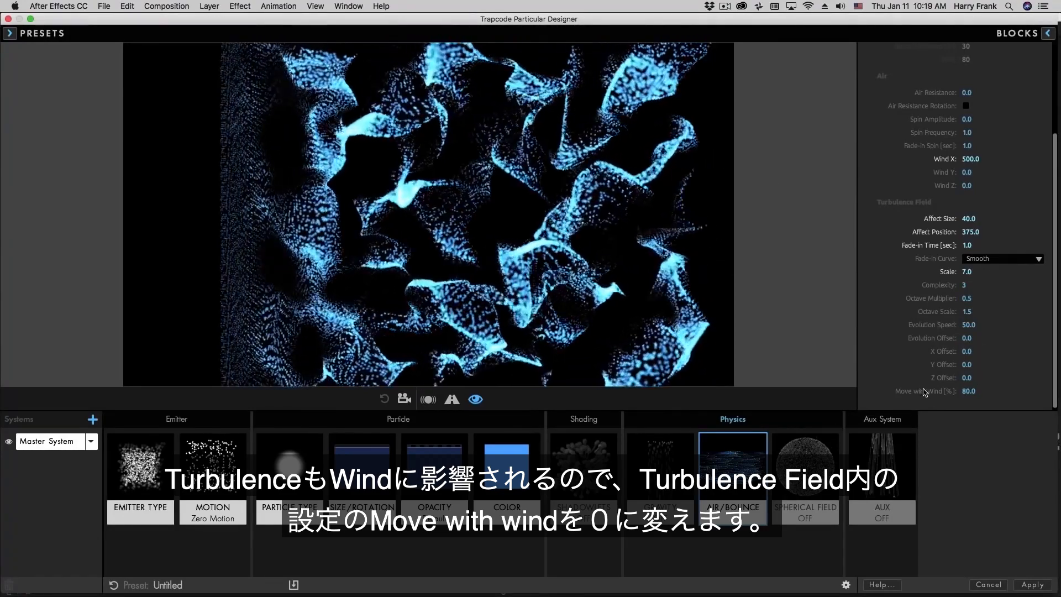
- Set Move with Wind to 0, speed up evolution, and set Evolution Offset 163, Y 145, Z 34
left_click(968, 391)
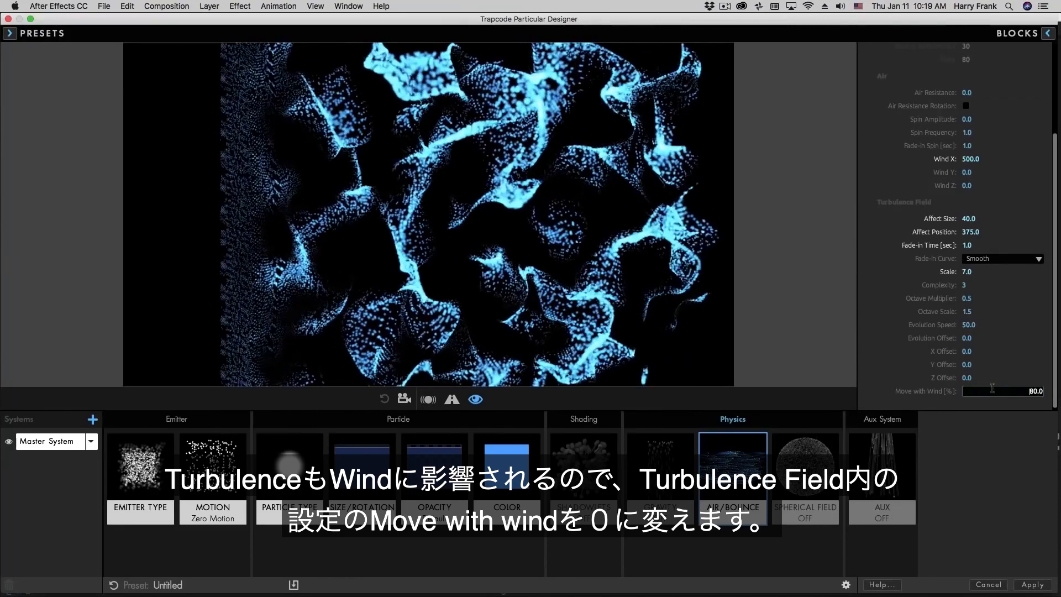
type("0")
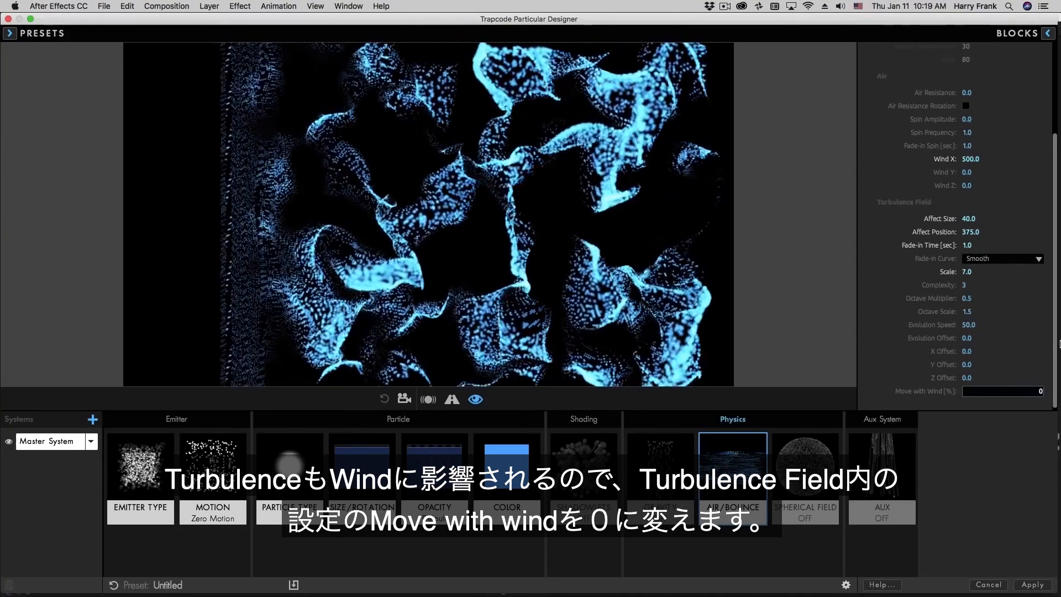
key("Return")
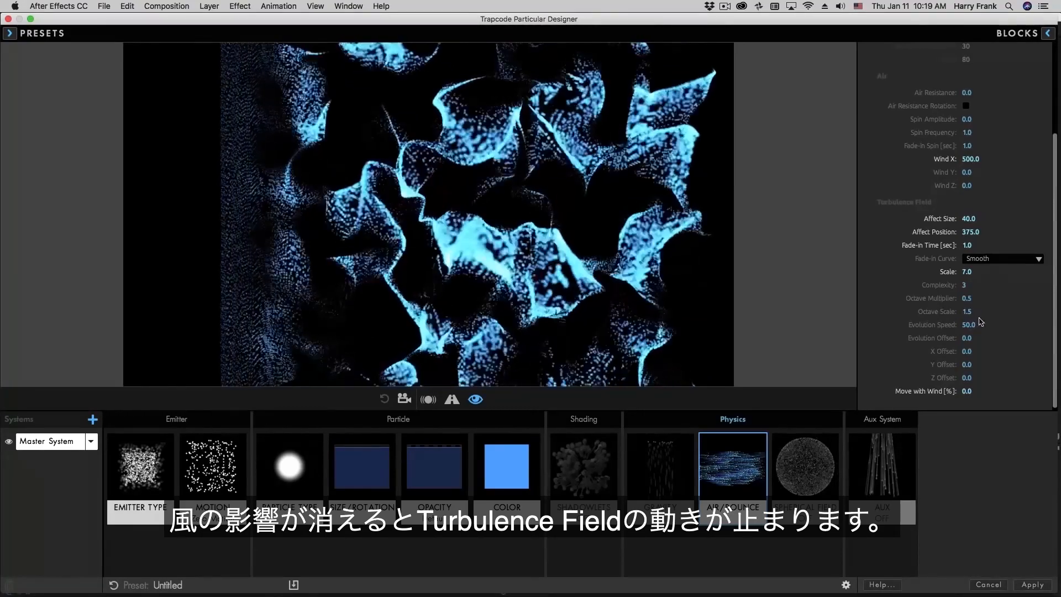
left_click_drag(980, 321, 983, 336)
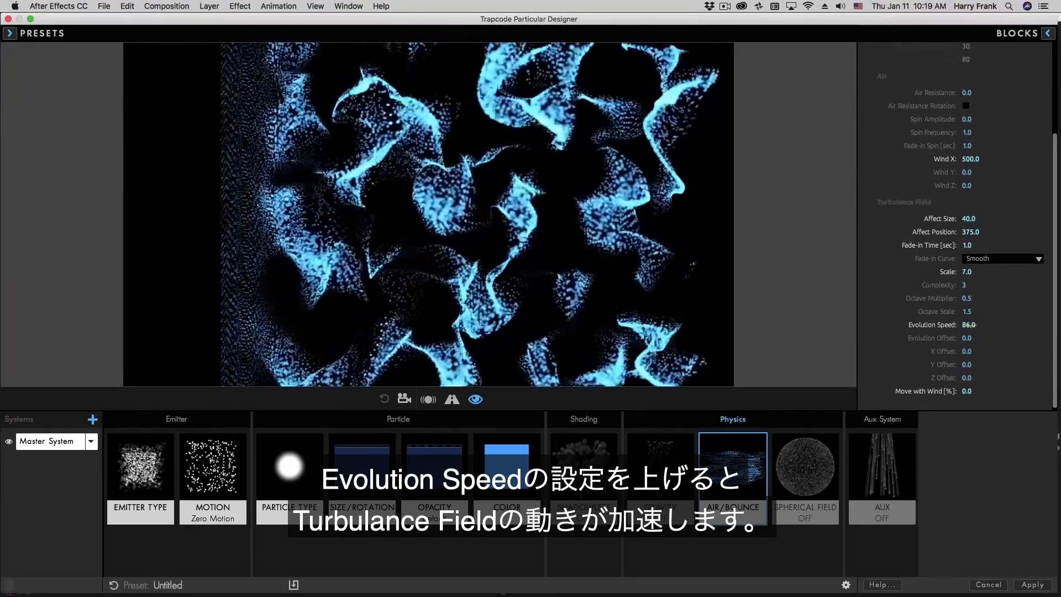
left_click_drag(970, 325, 981, 329)
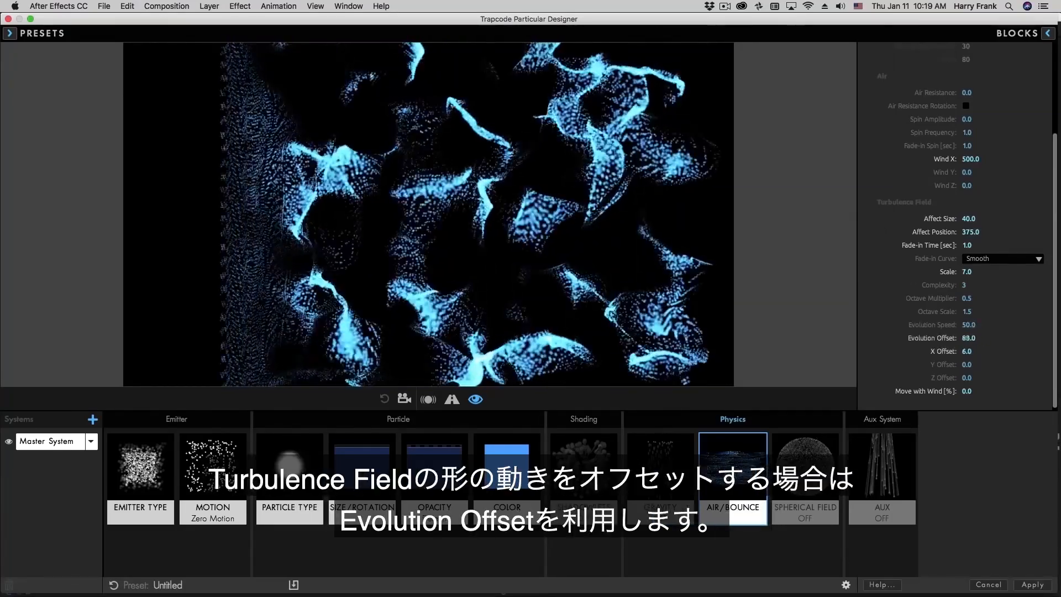
left_click_drag(968, 338, 1030, 351)
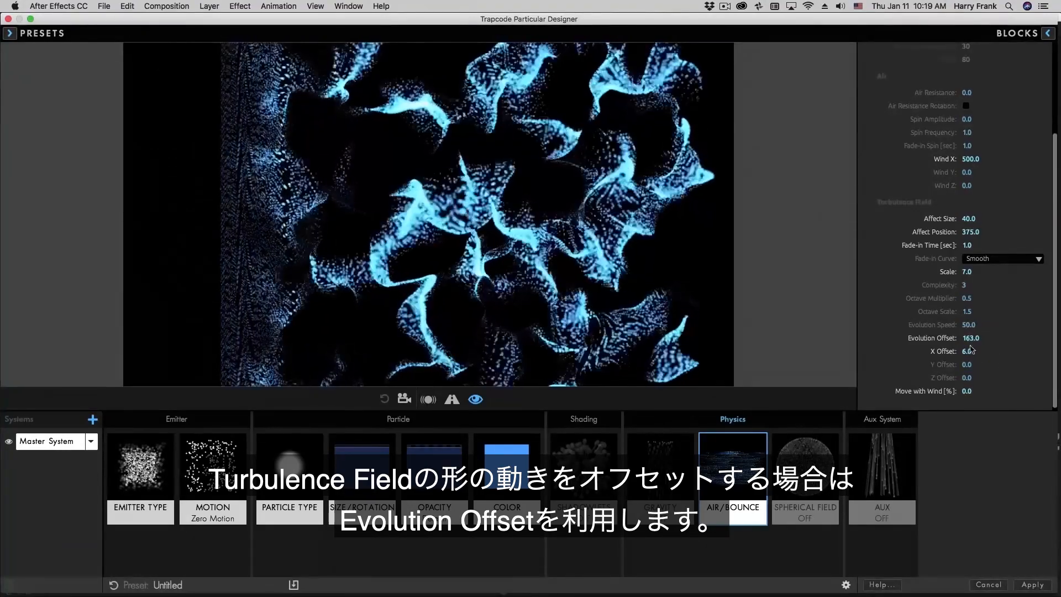
left_click_drag(967, 352, 989, 365)
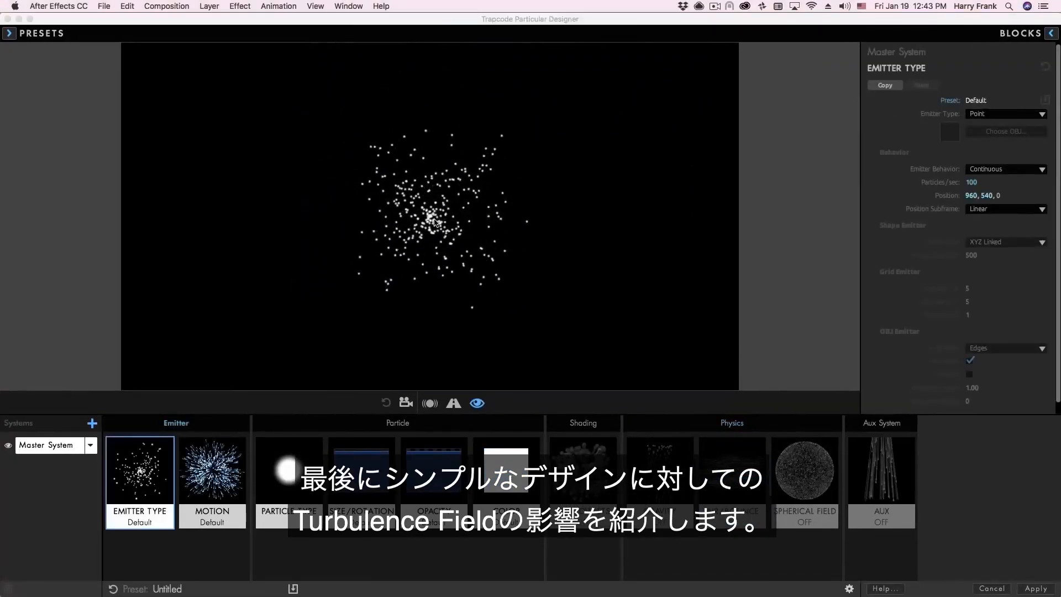
- Apply a descending Size Over Life preset so particles shrink over their life
left_click_drag(435, 219, 394, 202)
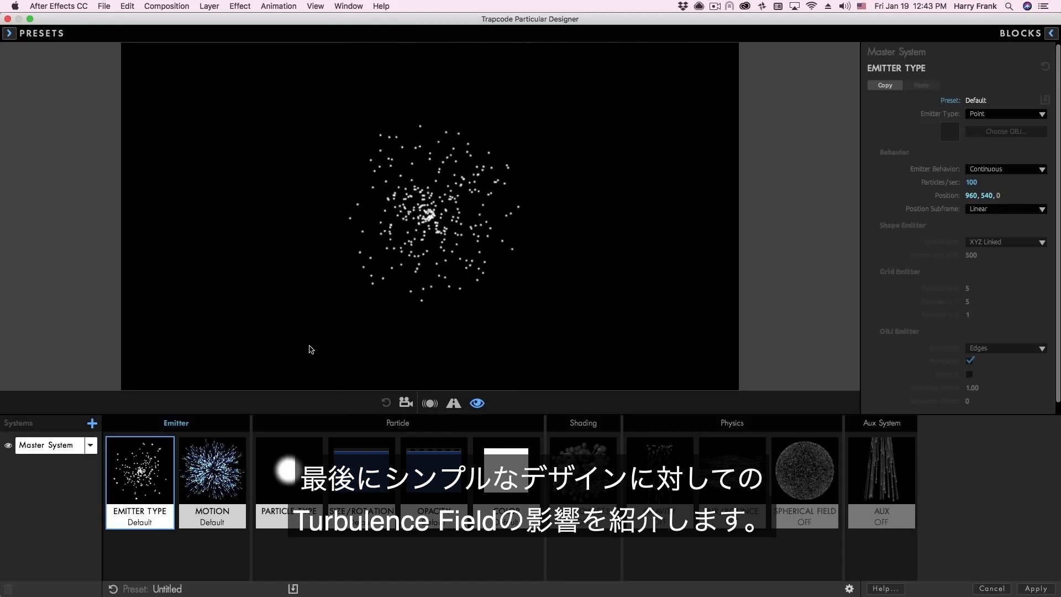
left_click(357, 467)
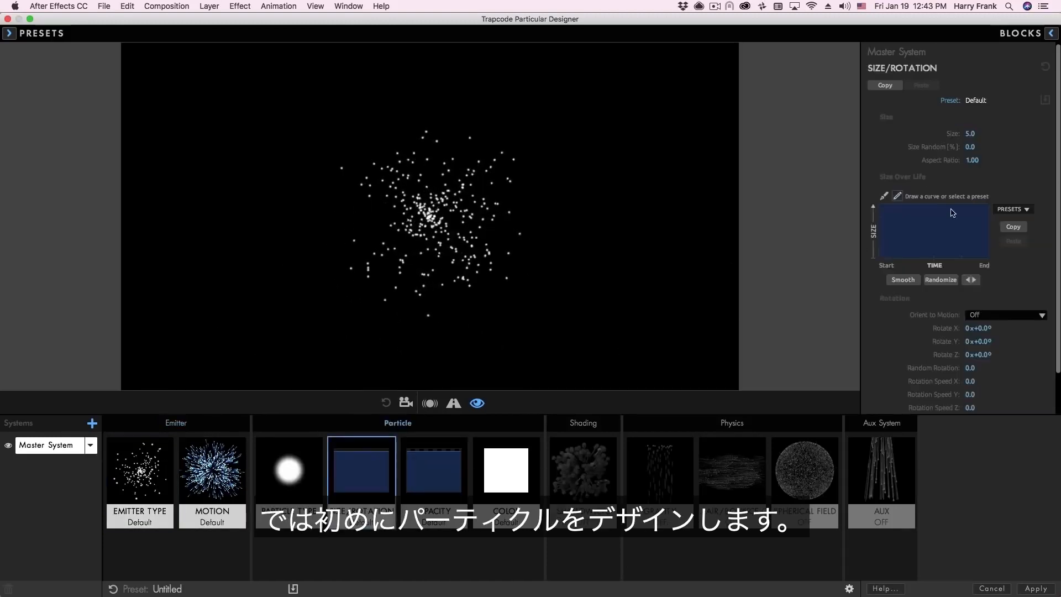
left_click(1012, 209)
left_click(1014, 243)
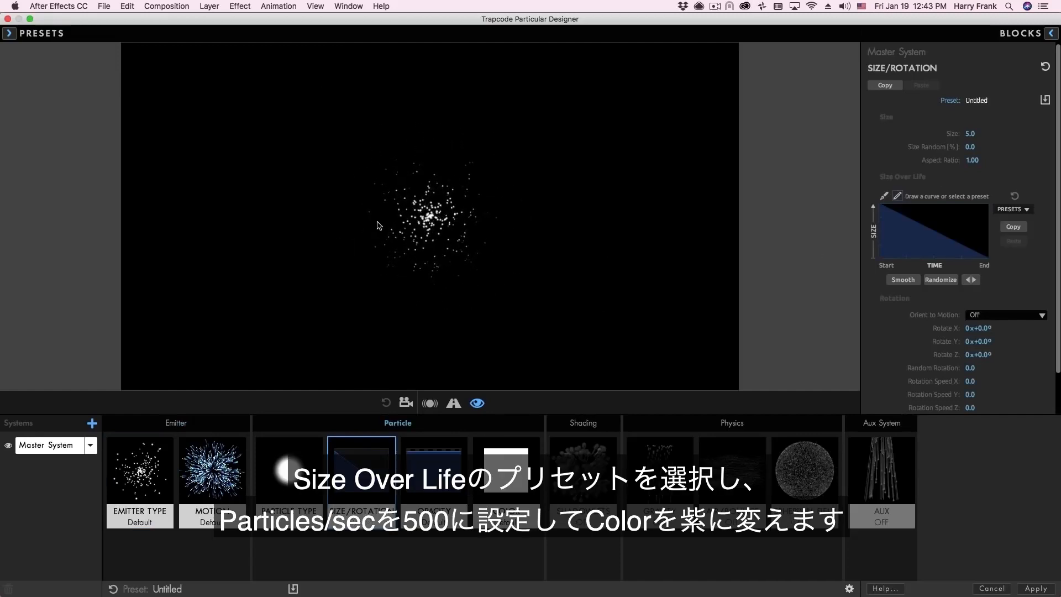
- Set the emitter's Particles/sec to 500
left_click(156, 459)
left_click_drag(972, 182, 982, 184)
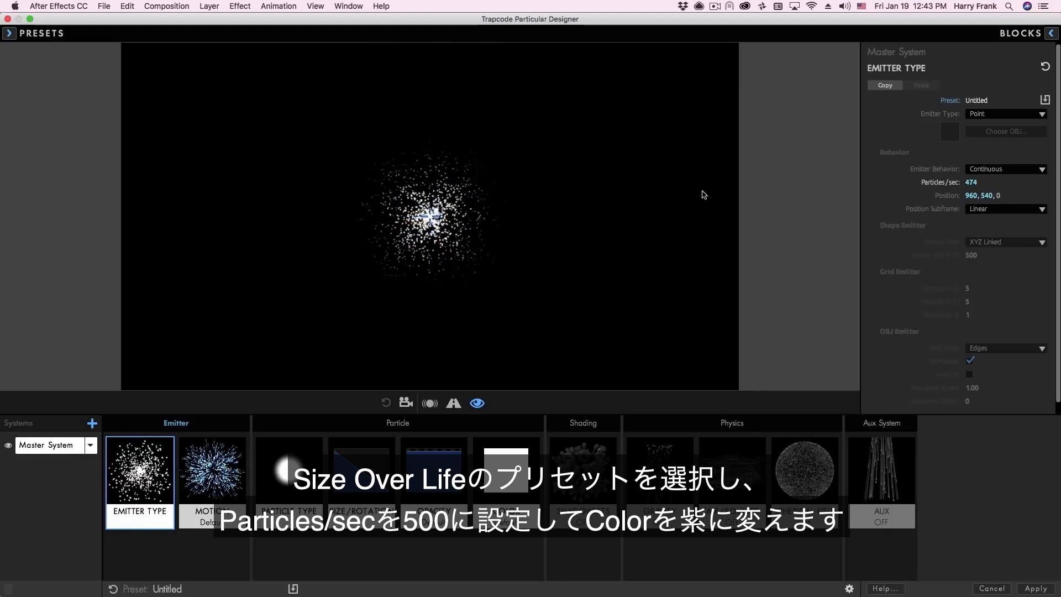
left_click(971, 182)
type("500")
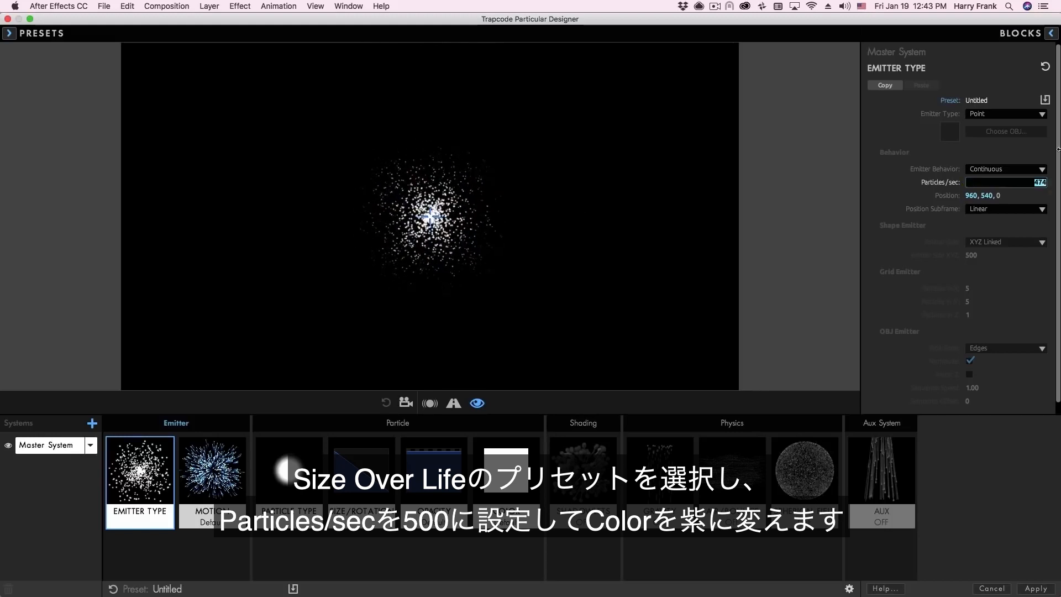
key("Return")
- Colour the particles purple
left_click(506, 470)
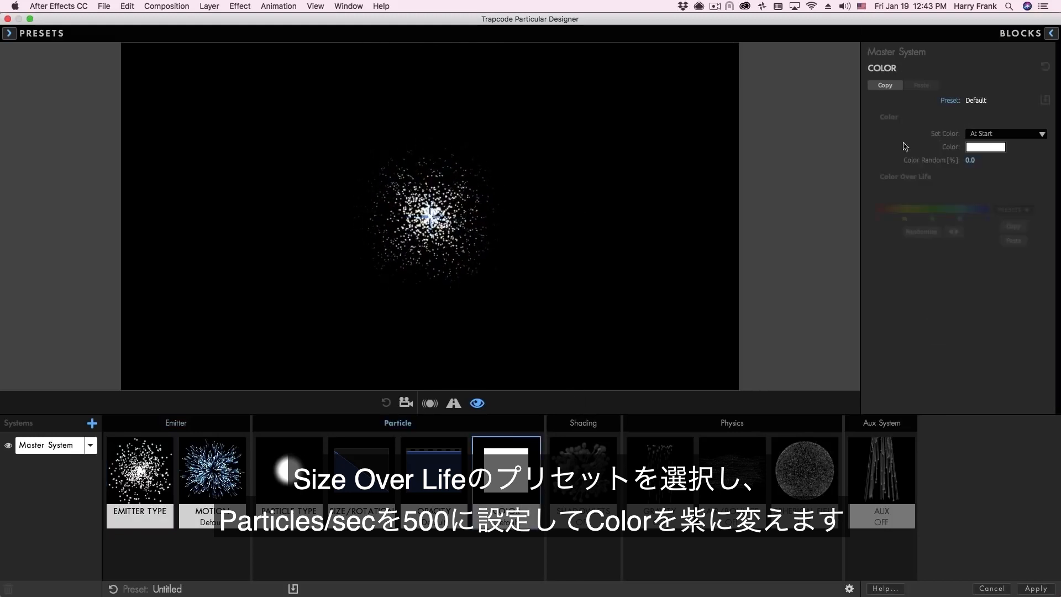
left_click(996, 147)
left_click_drag(824, 284, 861, 318)
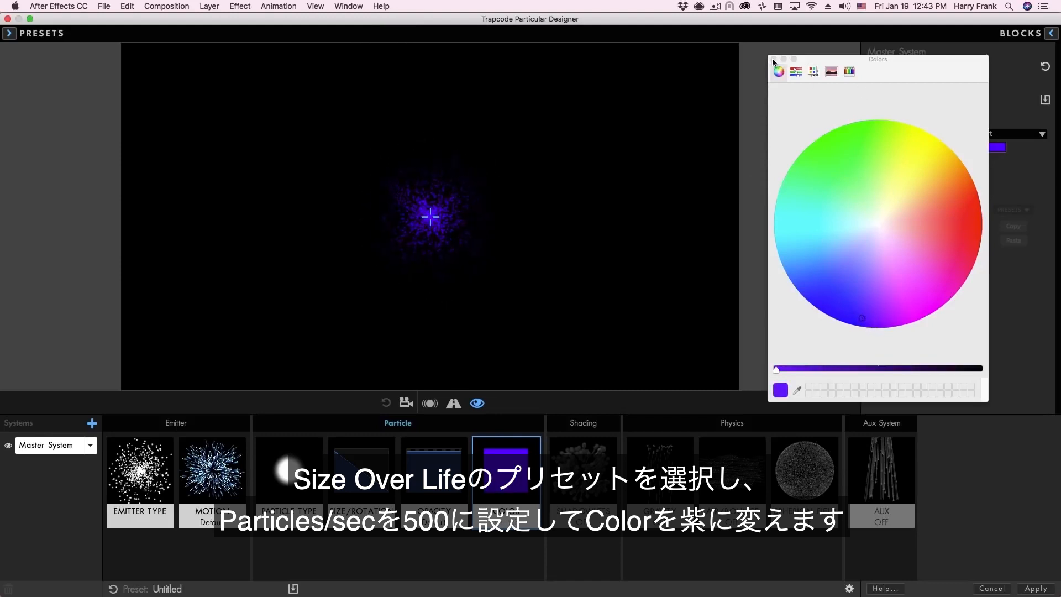
left_click(772, 59)
- Switch the particle Blend Mode to Add and lighten the purple colour
left_click(289, 470)
left_click(1003, 354)
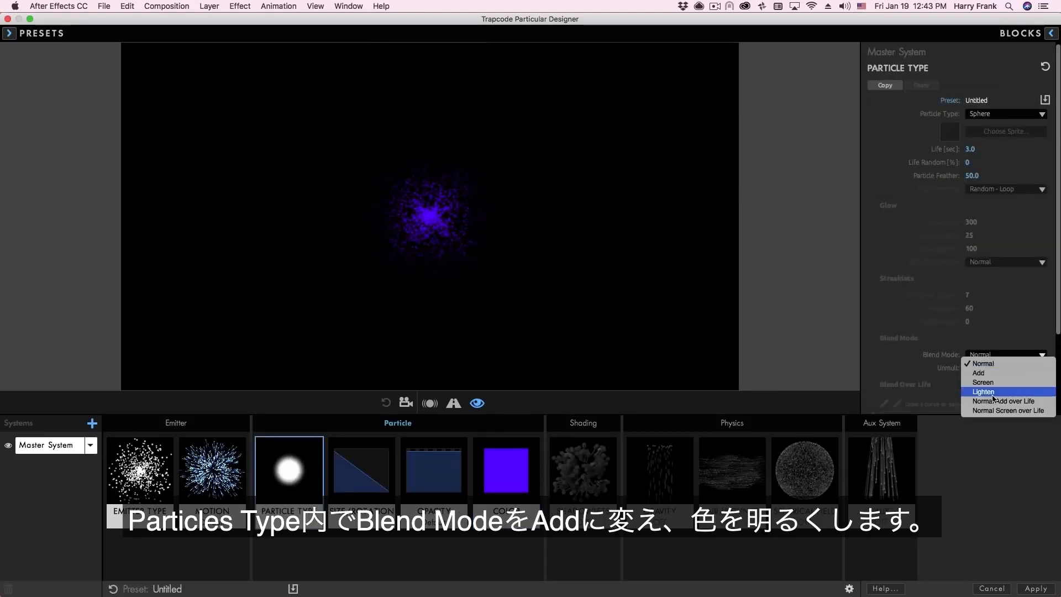
left_click(978, 373)
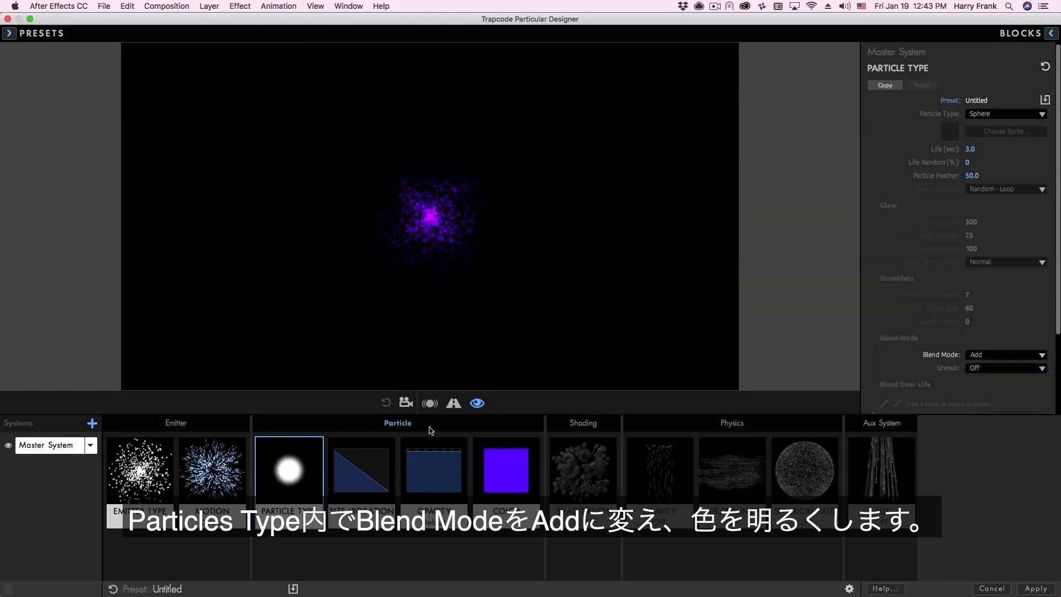
left_click(506, 469)
left_click_drag(855, 302, 873, 288)
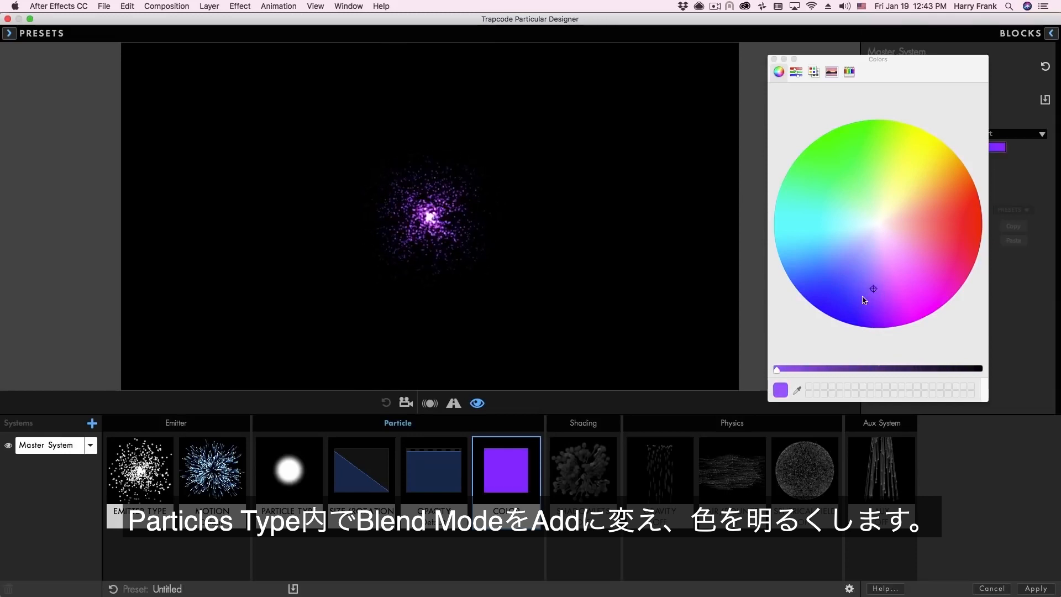
left_click(774, 59)
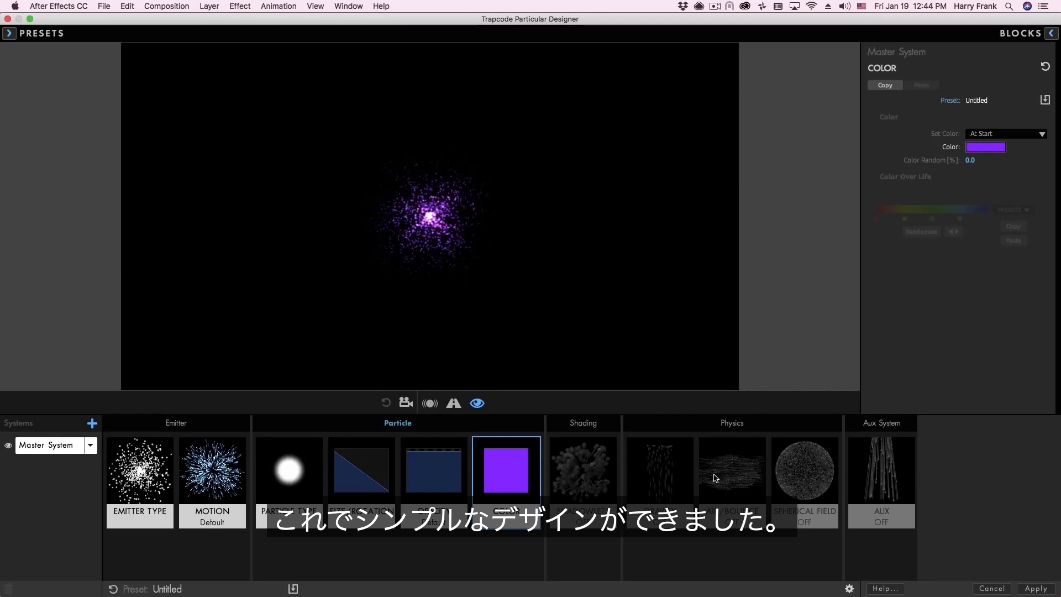
- In Air/Bounce turbulence, set Affect Size to 25.0 and Affect Position to 43.0
left_click(731, 465)
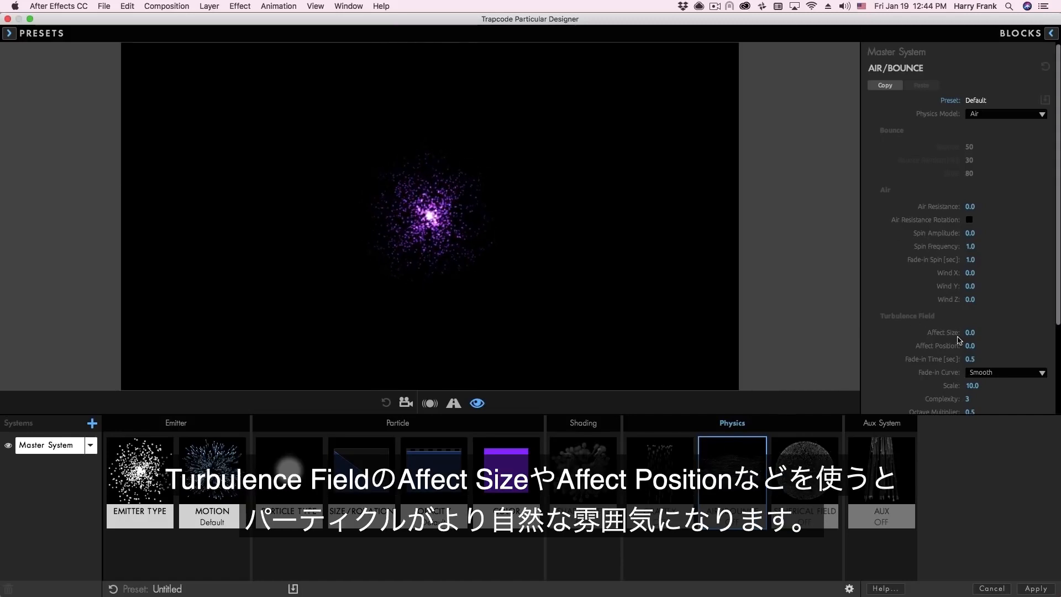
left_click_drag(970, 346, 1014, 336)
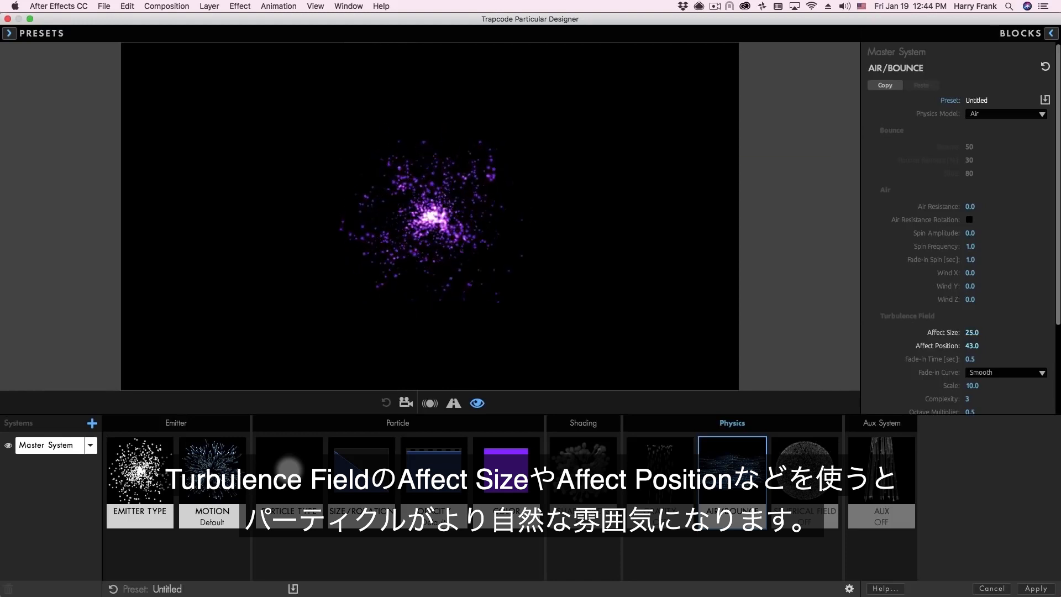